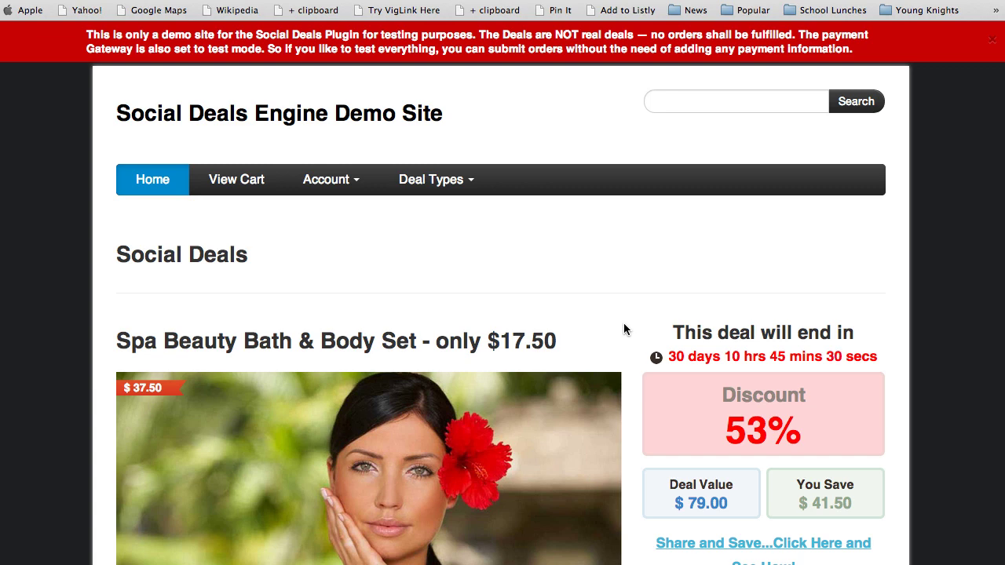
Examine the featured Spa Beauty Bath & Body Set deal on the home page, including its title and discount details.
{"action": "scroll", "coordinate": [624, 323], "scroll_direction": "down", "scroll_amount": 1}
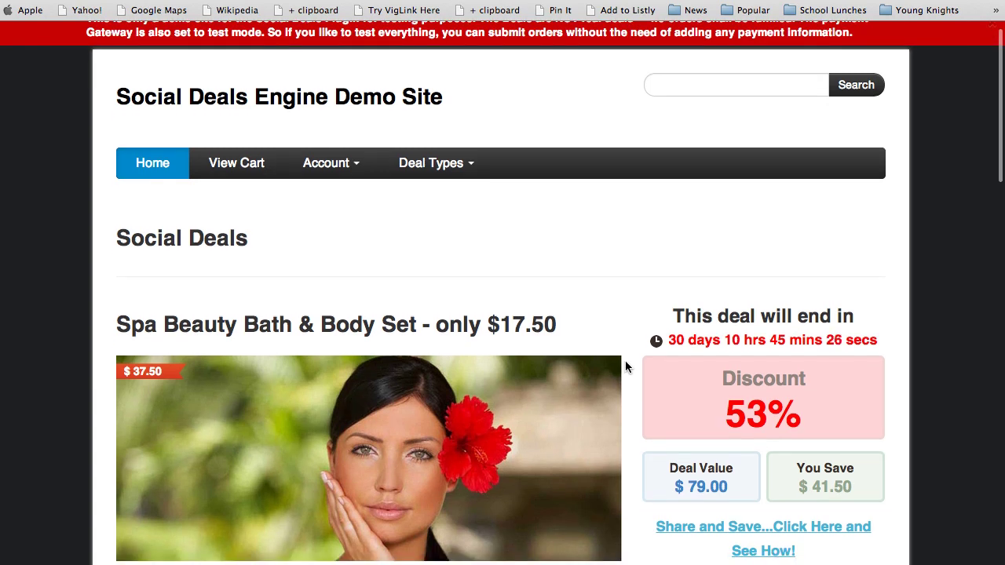
{"action": "scroll", "coordinate": [626, 364], "scroll_direction": "down", "scroll_amount": 4}
{"action": "scroll", "coordinate": [626, 363], "scroll_direction": "down", "scroll_amount": 5}
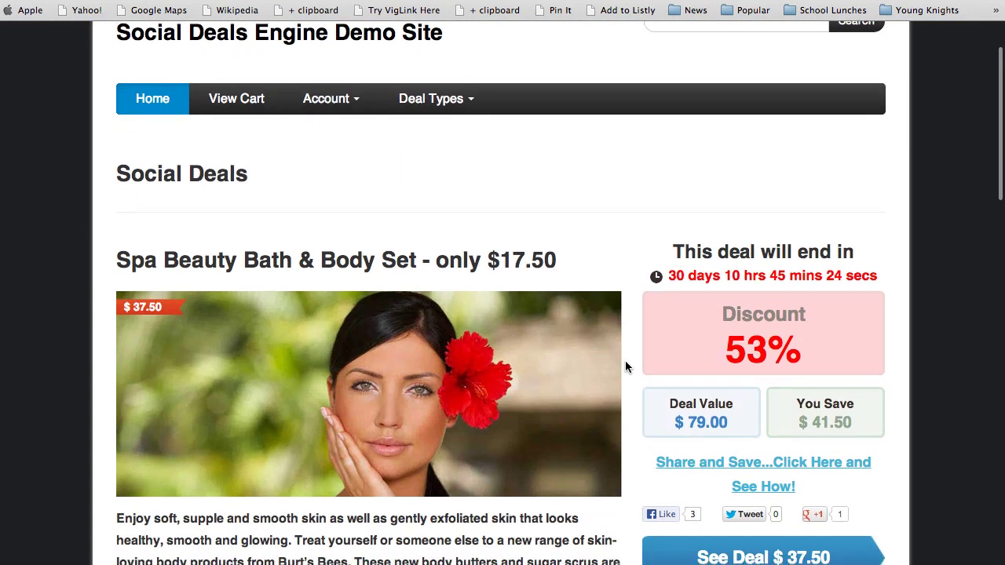
{"action": "left_click_drag", "start_coordinate": [559, 177], "coordinate": [285, 137]}
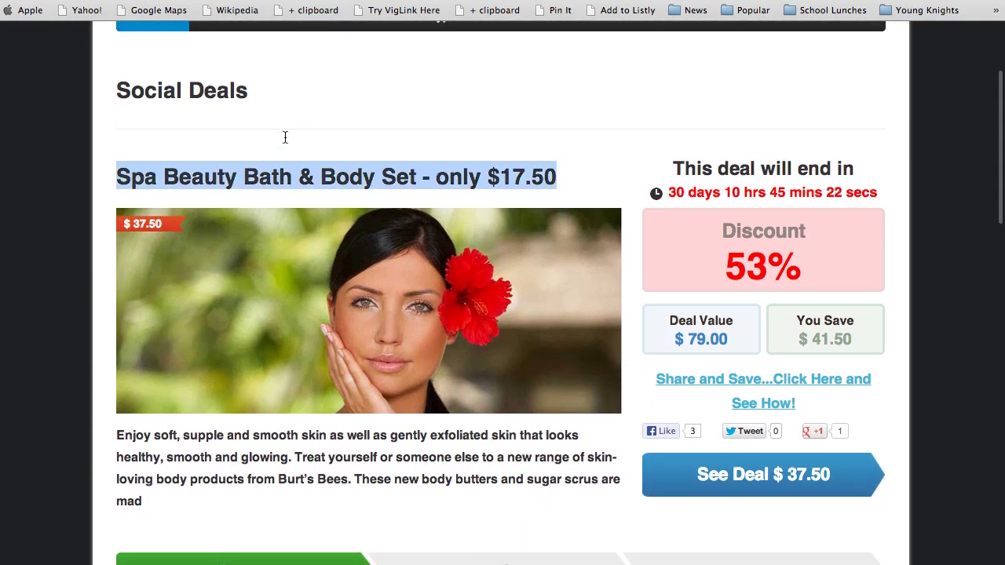
{"action": "left_click", "coordinate": [285, 137]}
{"action": "scroll", "coordinate": [625, 331], "scroll_direction": "down", "scroll_amount": 3}
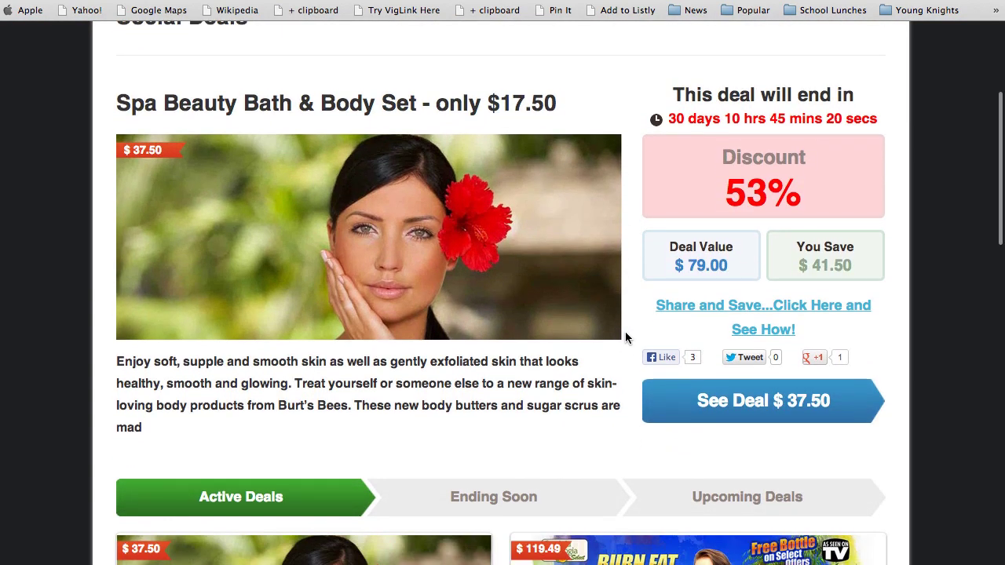
Look through the full list of active deals beneath the featured deal.
{"action": "scroll", "coordinate": [626, 333], "scroll_direction": "down", "scroll_amount": 10}
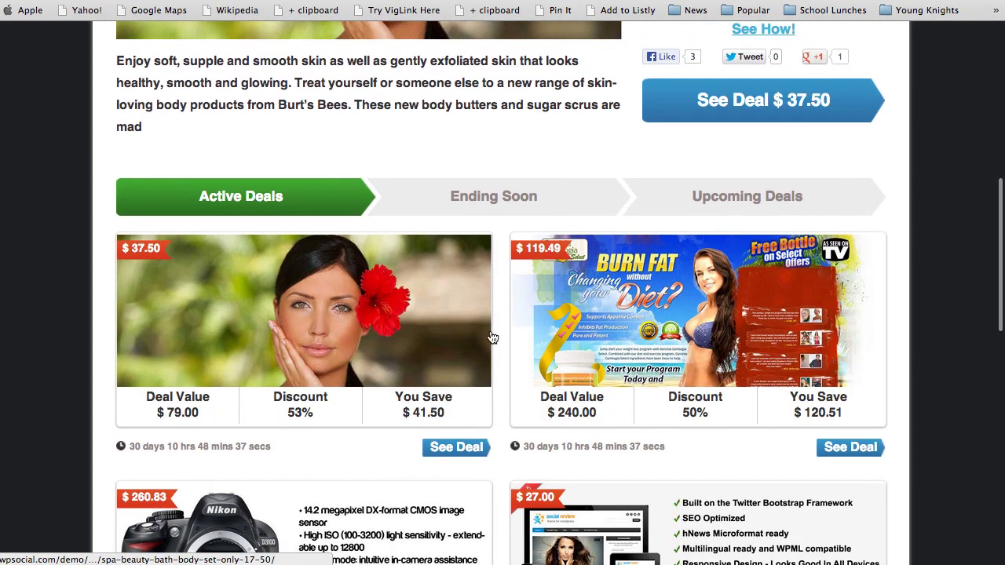
{"action": "scroll", "coordinate": [496, 387], "scroll_direction": "down", "scroll_amount": 3}
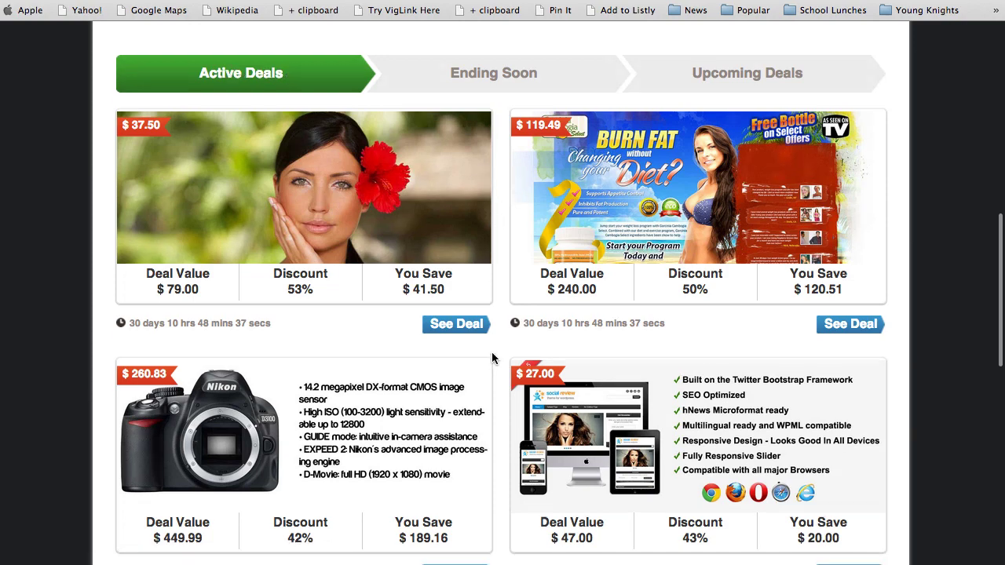
{"action": "scroll", "coordinate": [498, 359], "scroll_direction": "down", "scroll_amount": 10}
{"action": "scroll", "coordinate": [502, 396], "scroll_direction": "down", "scroll_amount": 4}
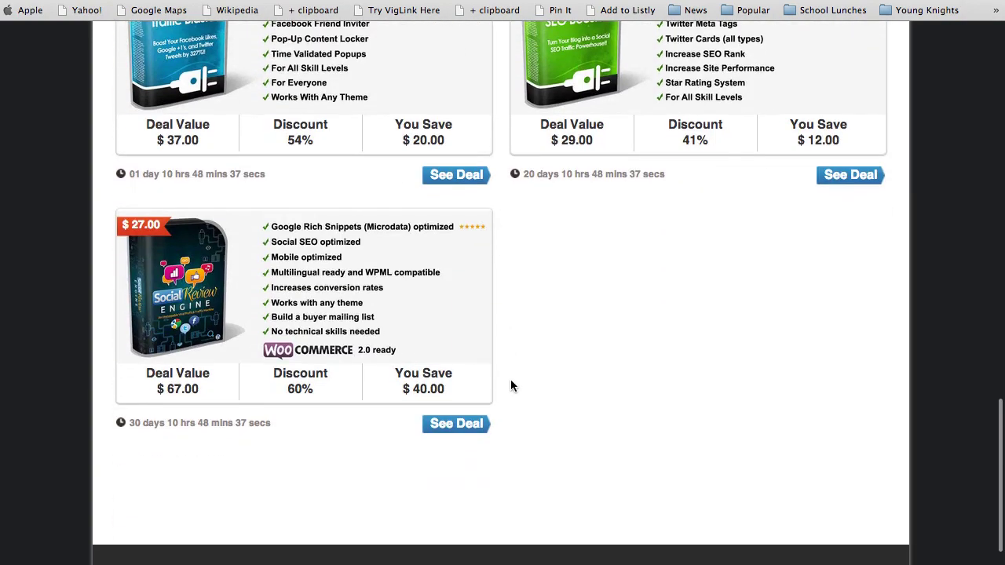
{"action": "scroll", "coordinate": [511, 376], "scroll_direction": "up", "scroll_amount": 12}
{"action": "scroll", "coordinate": [509, 365], "scroll_direction": "up", "scroll_amount": 3}
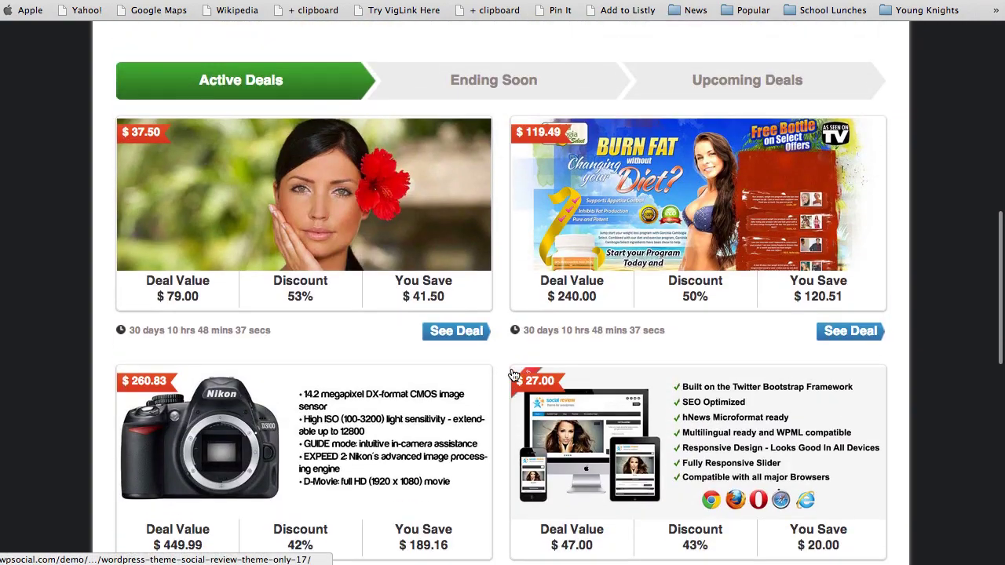
{"action": "scroll", "coordinate": [500, 346], "scroll_direction": "up", "scroll_amount": 3}
{"action": "scroll", "coordinate": [500, 342], "scroll_direction": "up", "scroll_amount": 3}
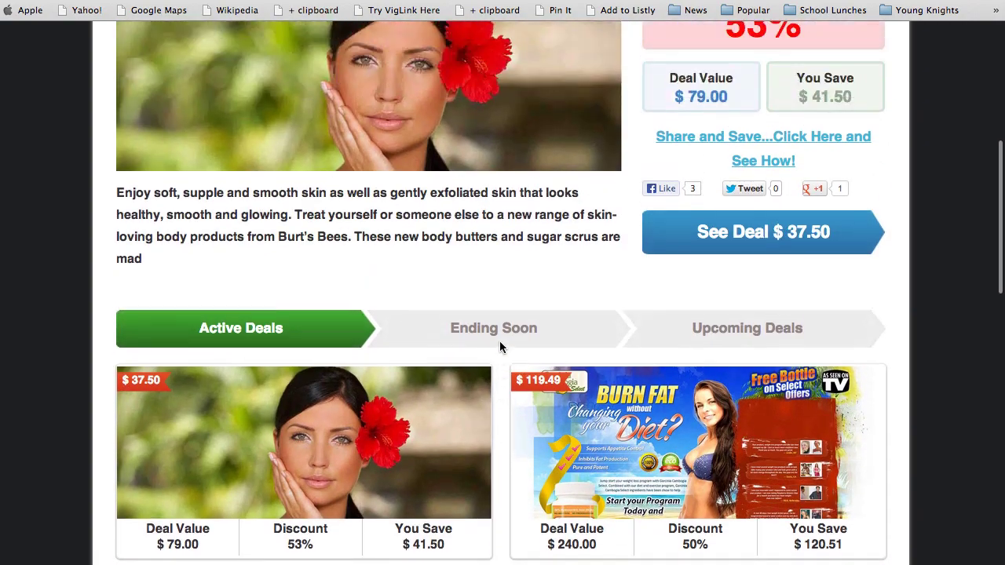
{"action": "scroll", "coordinate": [503, 333], "scroll_direction": "up", "scroll_amount": 1}
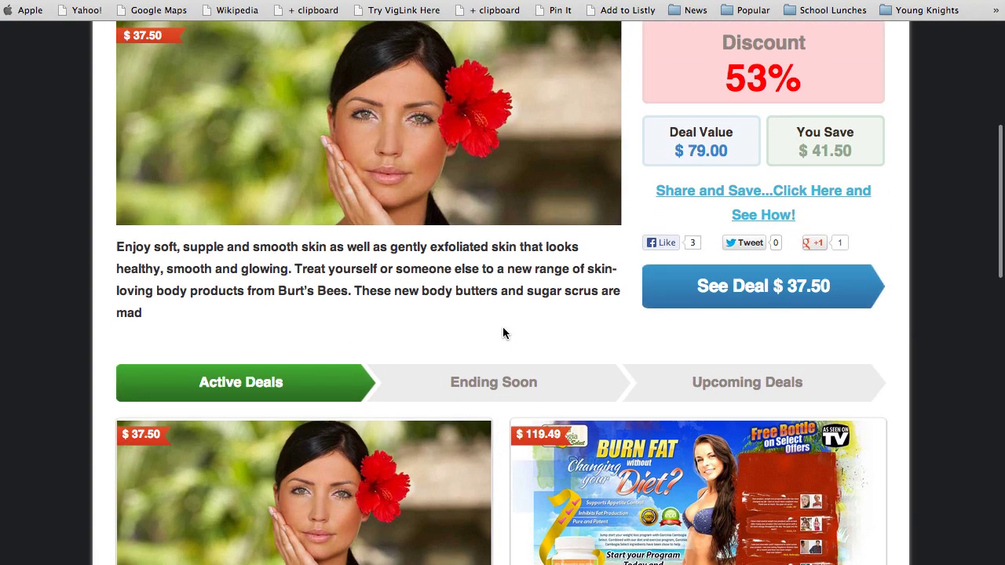
Show the deals that are ending soon, followed by the upcoming deals.
{"action": "left_click", "coordinate": [479, 385]}
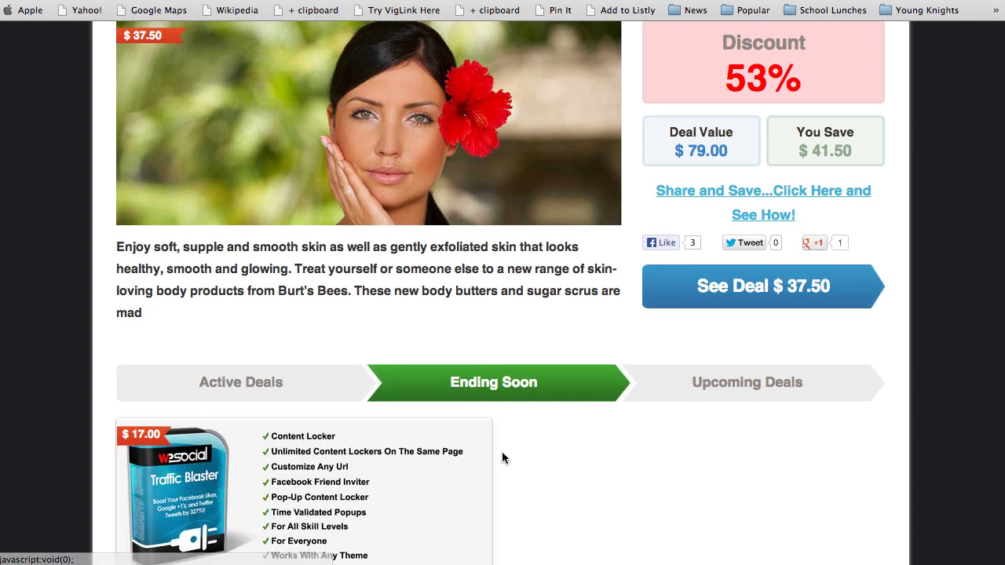
{"action": "scroll", "coordinate": [503, 455], "scroll_direction": "down", "scroll_amount": 5}
{"action": "scroll", "coordinate": [504, 459], "scroll_direction": "up", "scroll_amount": 2}
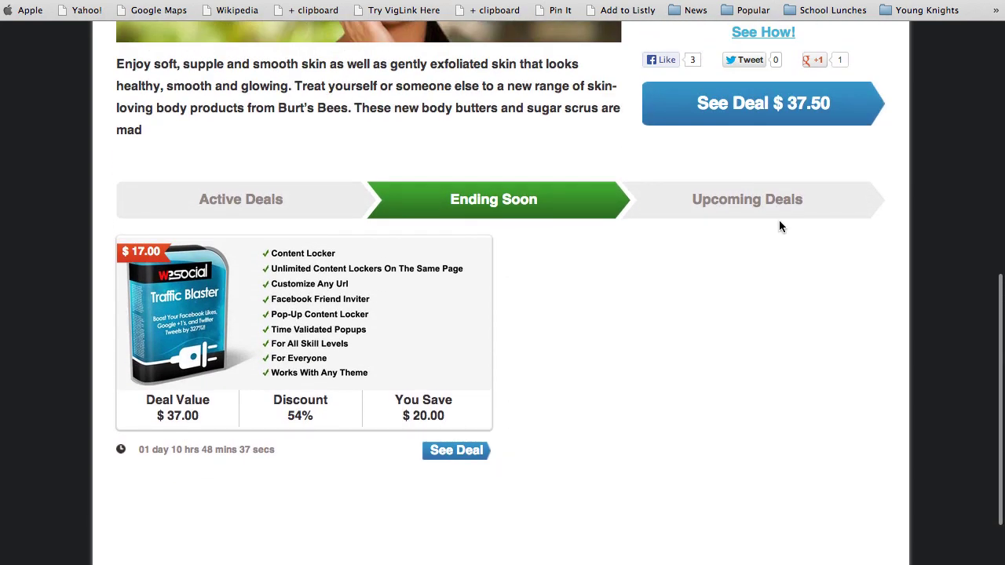
{"action": "left_click", "coordinate": [774, 199]}
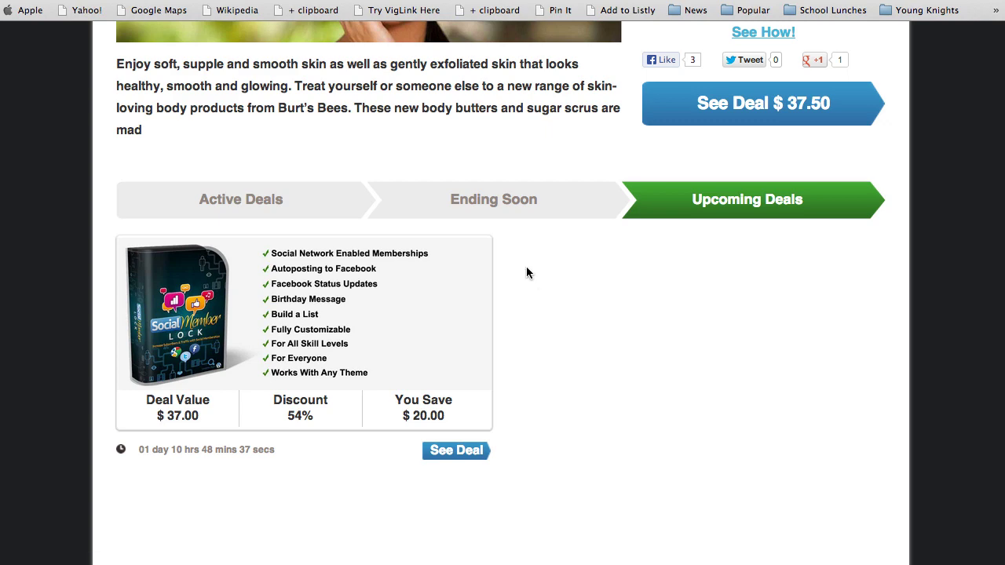
Return to the featured Spa Beauty Bath & Body Set deal and open its detail page.
{"action": "scroll", "coordinate": [568, 330], "scroll_direction": "up", "scroll_amount": 10}
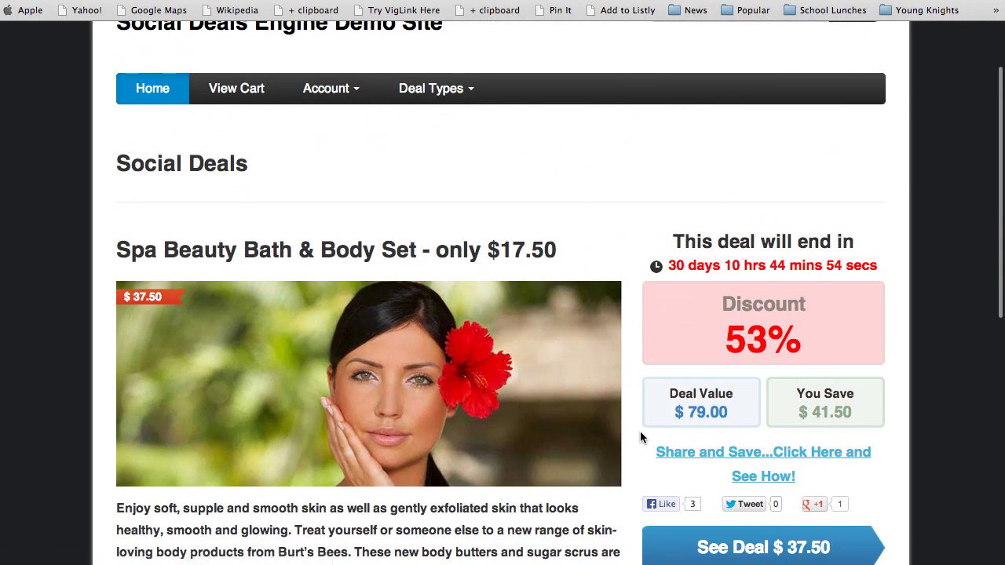
{"action": "scroll", "coordinate": [640, 433], "scroll_direction": "down", "scroll_amount": 3}
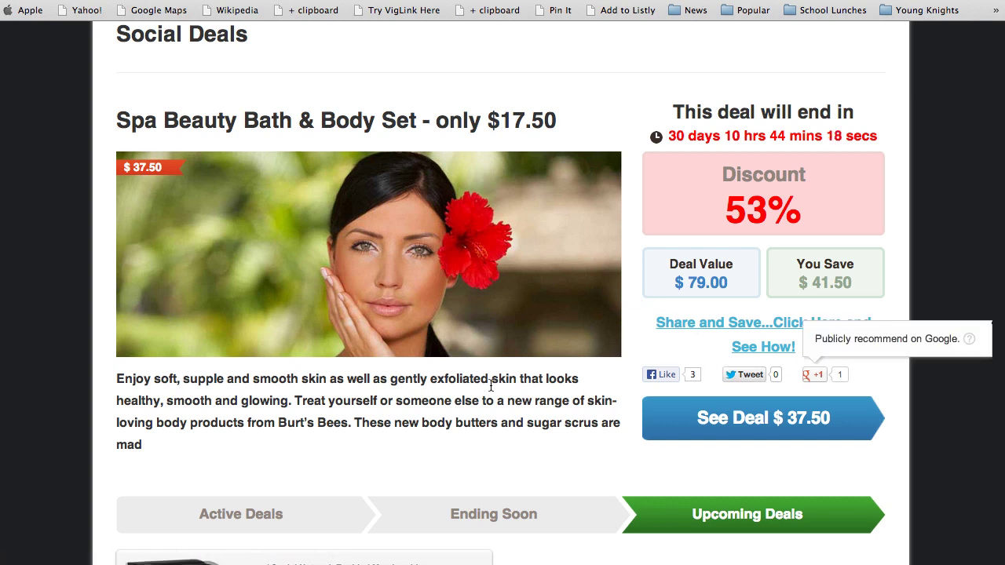
{"action": "left_click", "coordinate": [402, 290]}
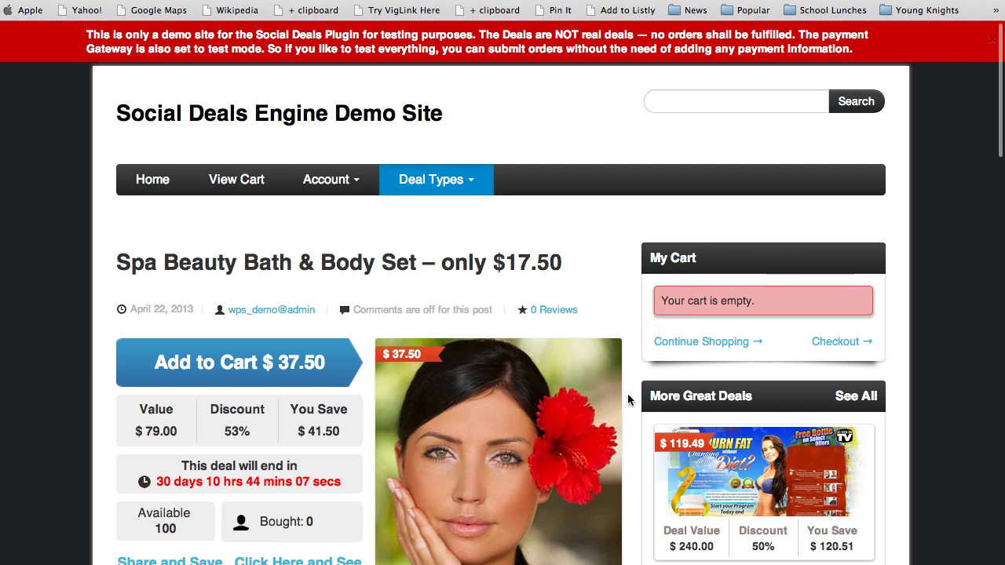
Examine the spa deal's page from the pricing details through the description to the provider map and customer reviews.
{"action": "scroll", "coordinate": [628, 396], "scroll_direction": "down", "scroll_amount": 3}
{"action": "scroll", "coordinate": [627, 395], "scroll_direction": "down", "scroll_amount": 3}
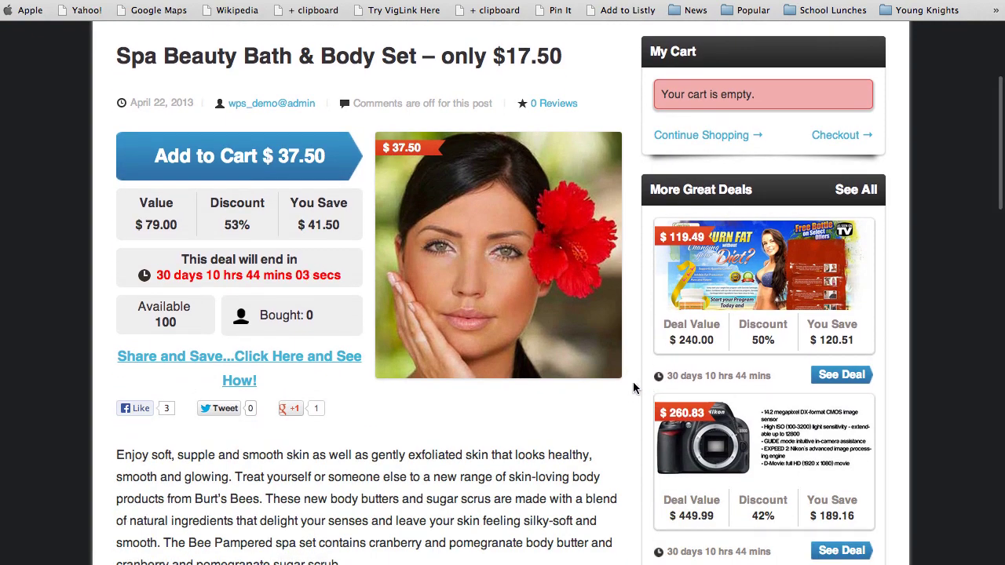
{"action": "scroll", "coordinate": [622, 418], "scroll_direction": "down", "scroll_amount": 1}
{"action": "scroll", "coordinate": [622, 418], "scroll_direction": "down", "scroll_amount": 15}
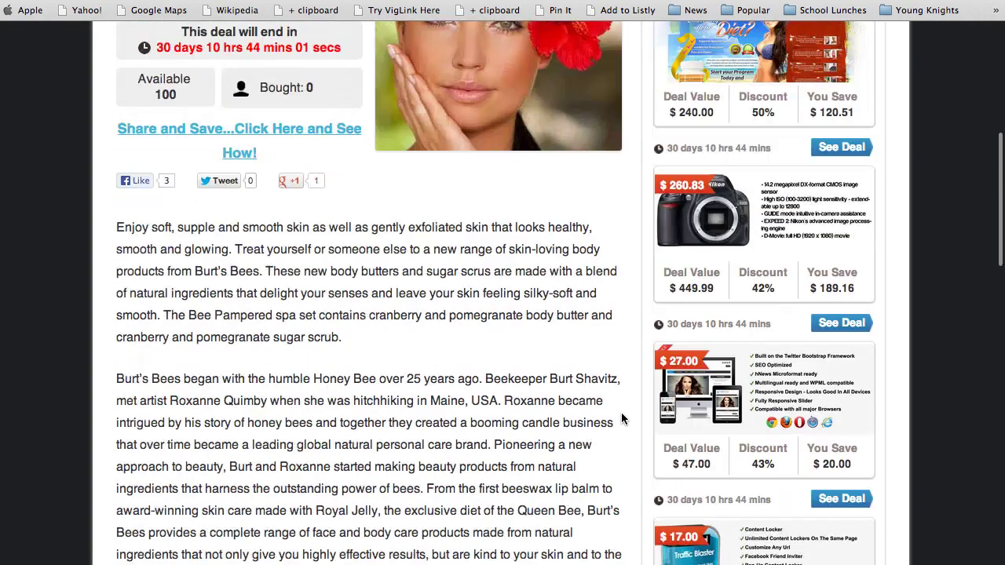
{"action": "scroll", "coordinate": [622, 419], "scroll_direction": "down", "scroll_amount": 4}
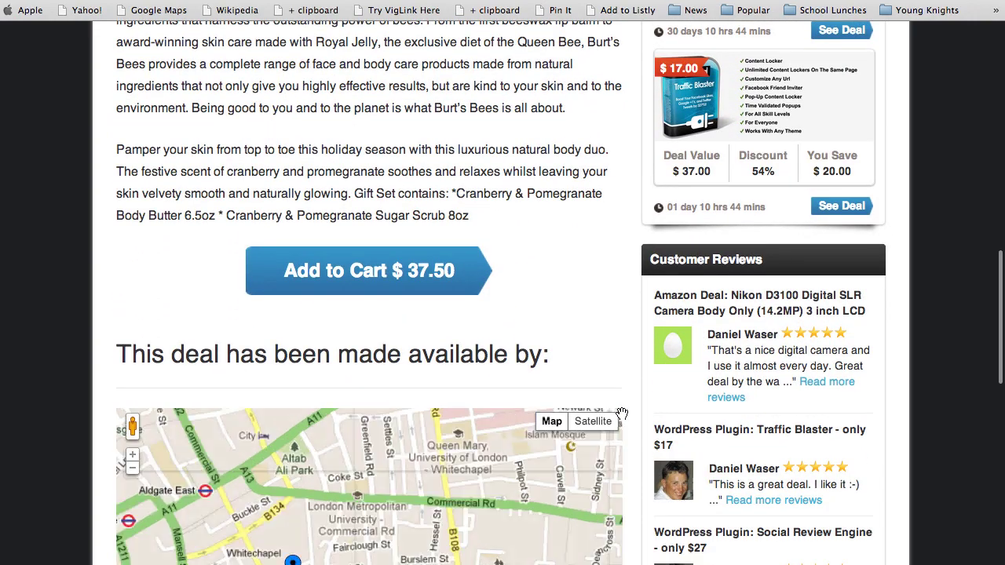
{"action": "scroll", "coordinate": [634, 278], "scroll_direction": "down", "scroll_amount": 1}
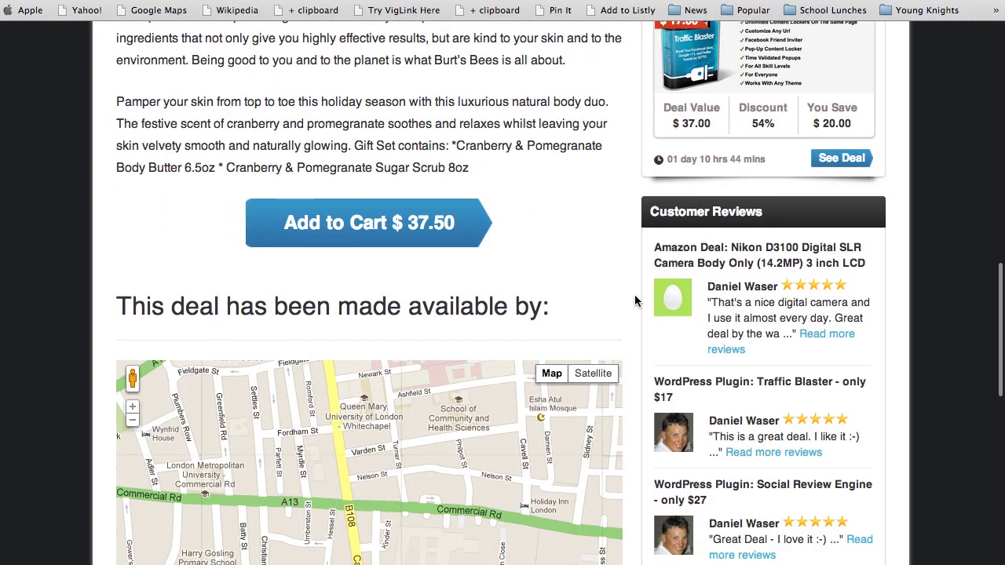
{"action": "scroll", "coordinate": [637, 312], "scroll_direction": "up", "scroll_amount": 15}
{"action": "scroll", "coordinate": [637, 314], "scroll_direction": "up", "scroll_amount": 7}
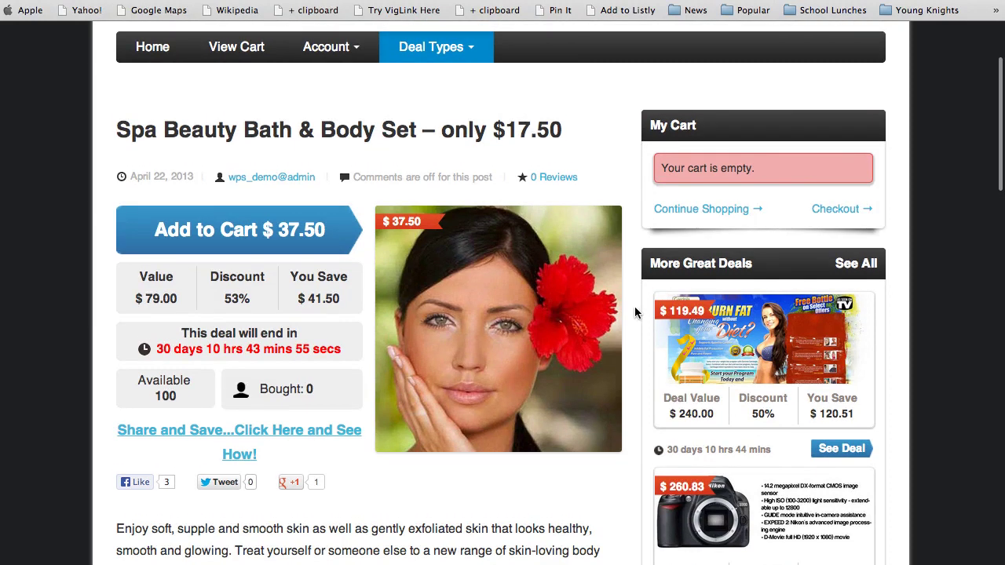
Add the Spa Beauty Bath & Body Set to the cart and continue shopping.
{"action": "left_click", "coordinate": [223, 227]}
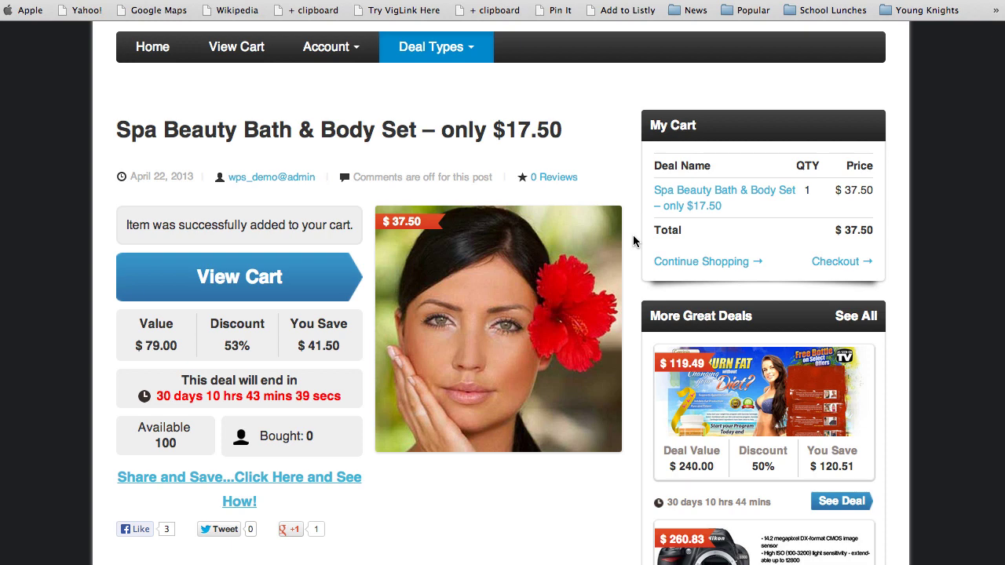
{"action": "scroll", "coordinate": [631, 296], "scroll_direction": "down", "scroll_amount": 3}
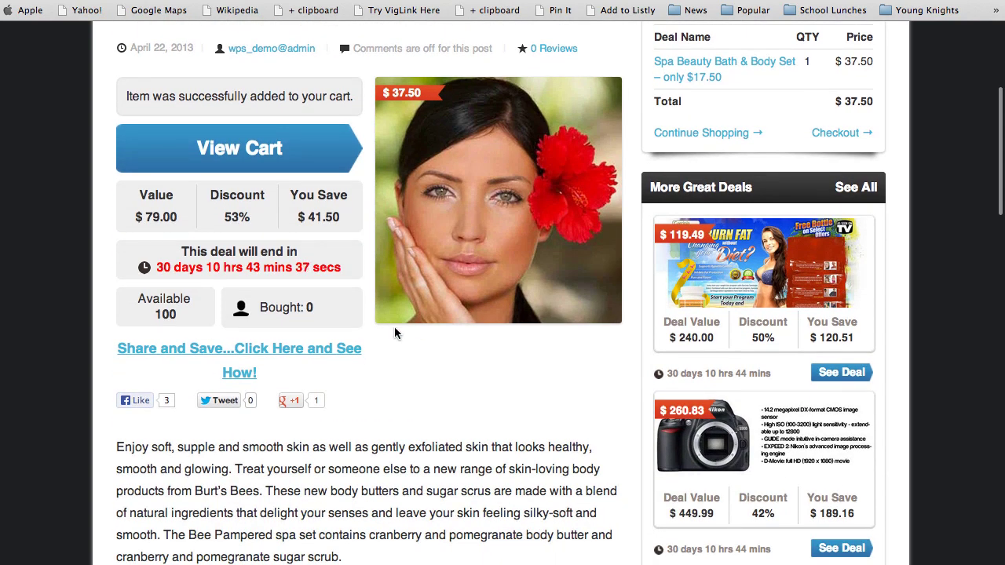
{"action": "left_click", "coordinate": [705, 133]}
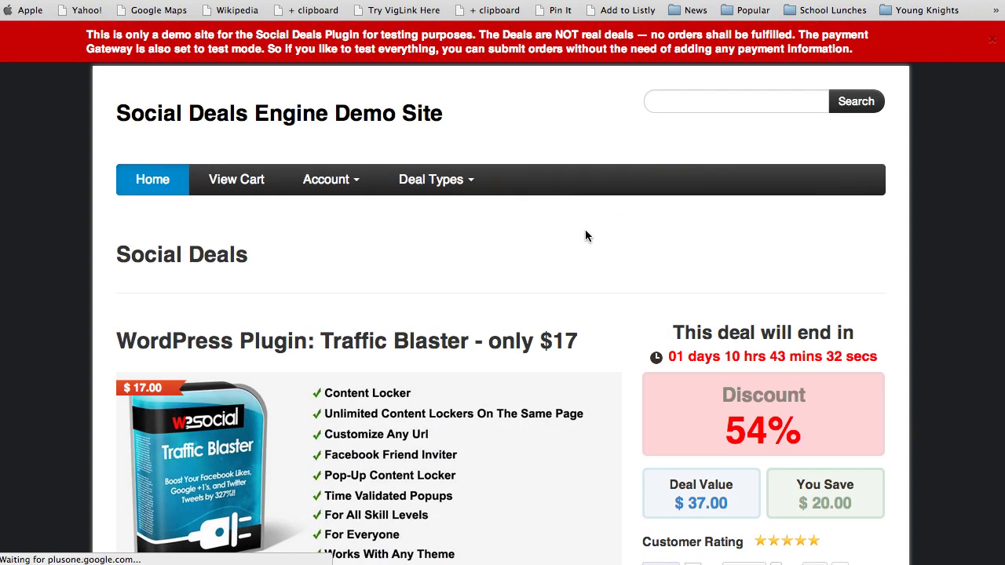
Browse the active deals on the home page and reopen the Spa Beauty Bath & Body Set deal.
{"action": "scroll", "coordinate": [626, 446], "scroll_direction": "down", "scroll_amount": 2}
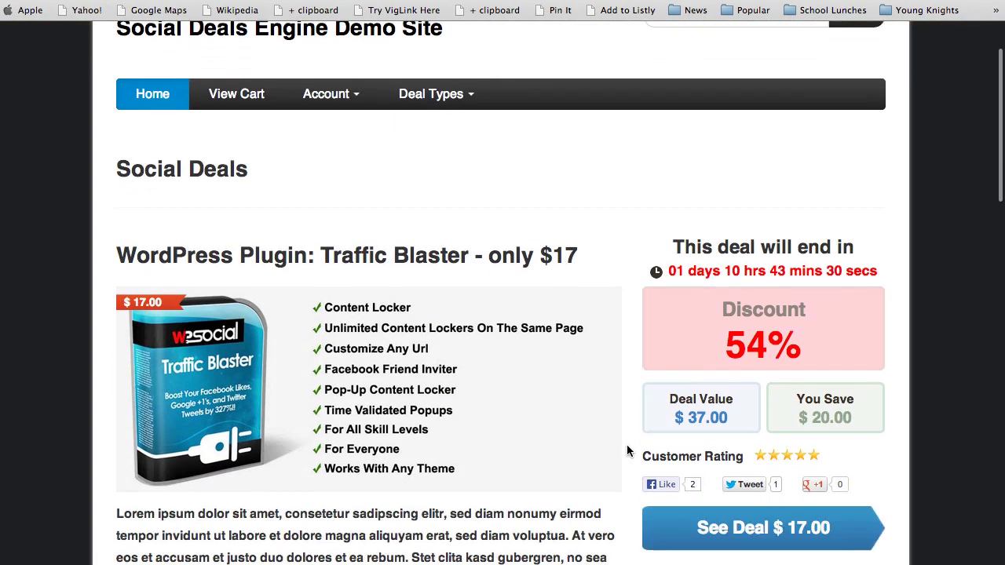
{"action": "scroll", "coordinate": [627, 450], "scroll_direction": "down", "scroll_amount": 8}
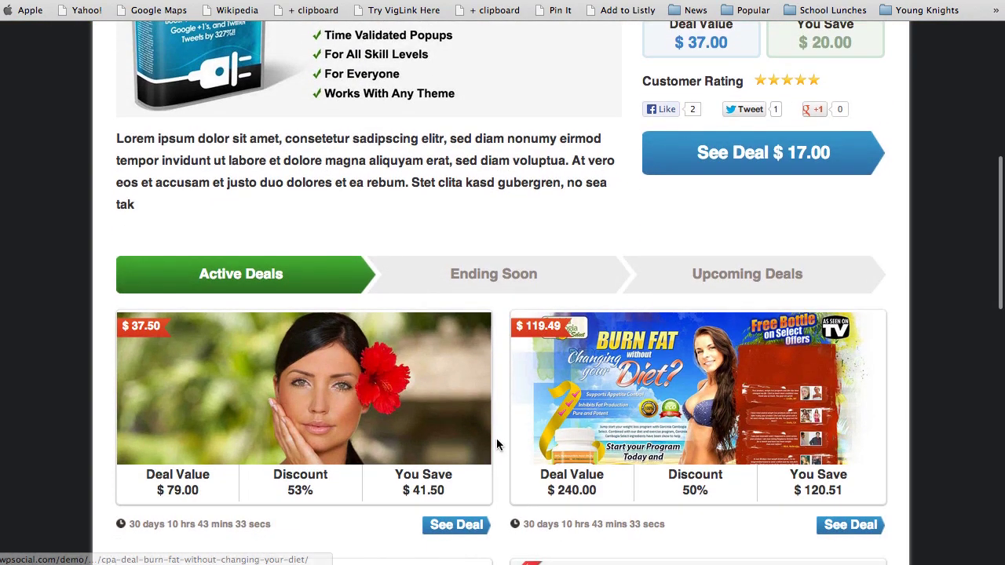
{"action": "scroll", "coordinate": [496, 444], "scroll_direction": "down", "scroll_amount": 6}
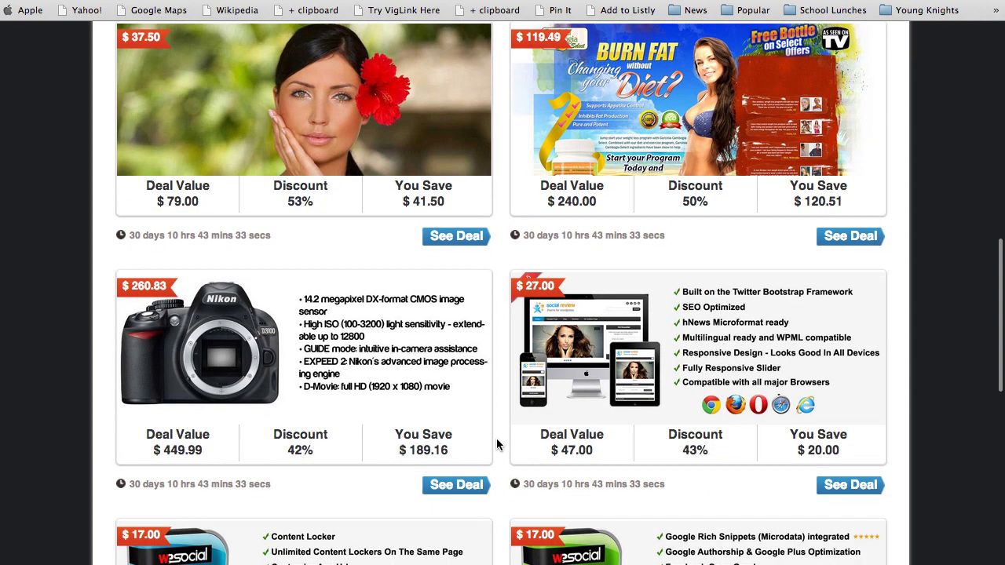
{"action": "scroll", "coordinate": [496, 328], "scroll_direction": "up", "scroll_amount": 3}
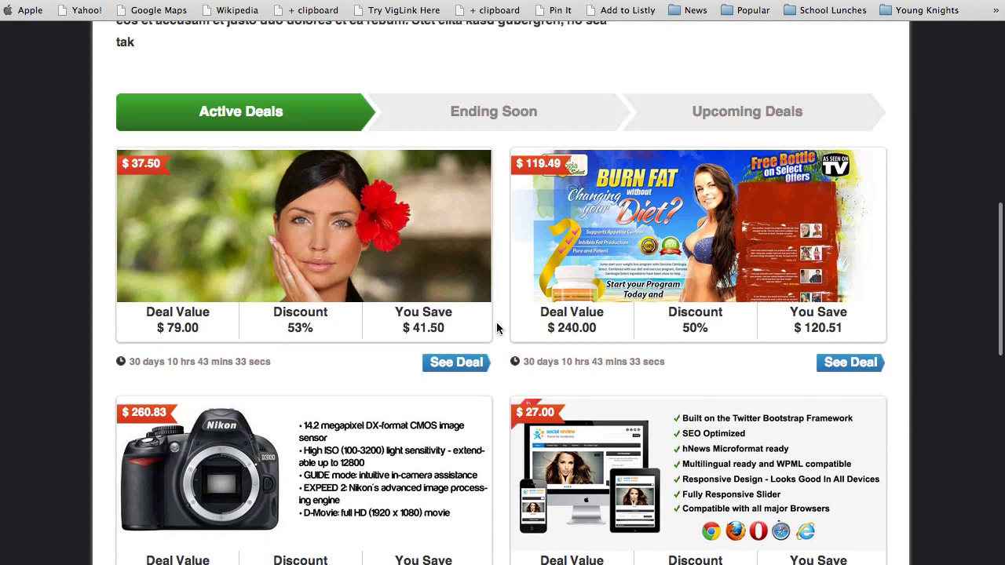
{"action": "scroll", "coordinate": [497, 328], "scroll_direction": "up", "scroll_amount": 1}
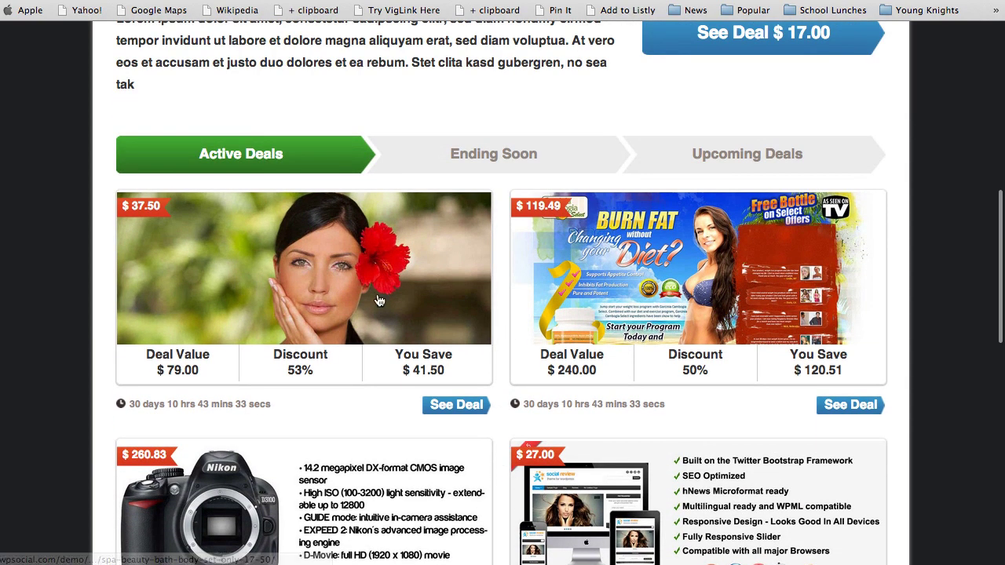
{"action": "left_click", "coordinate": [319, 281]}
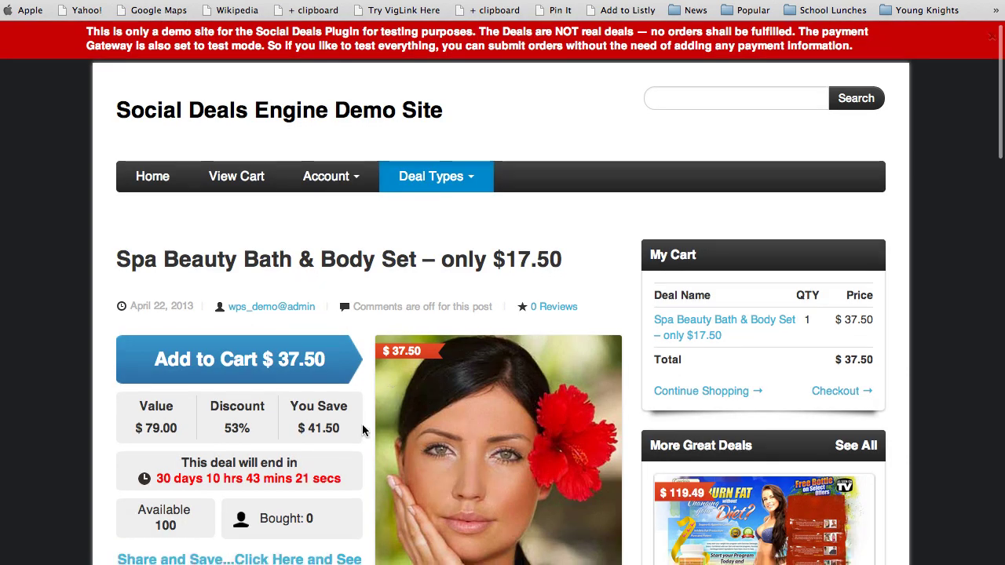
Review the reopened spa deal's description down to the section showing who makes the deal available.
{"action": "scroll", "coordinate": [362, 424], "scroll_direction": "down", "scroll_amount": 1}
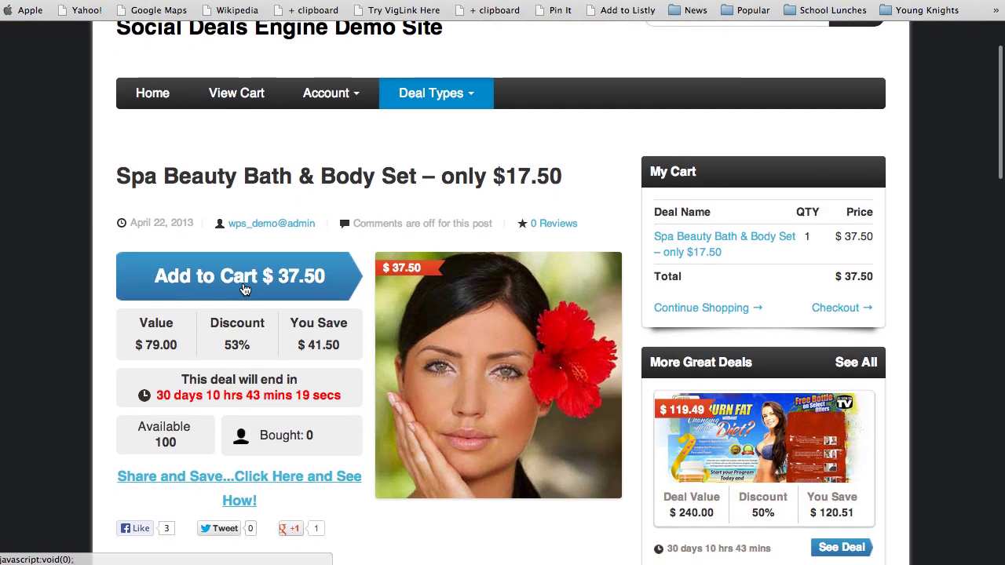
{"action": "scroll", "coordinate": [542, 444], "scroll_direction": "down", "scroll_amount": 3}
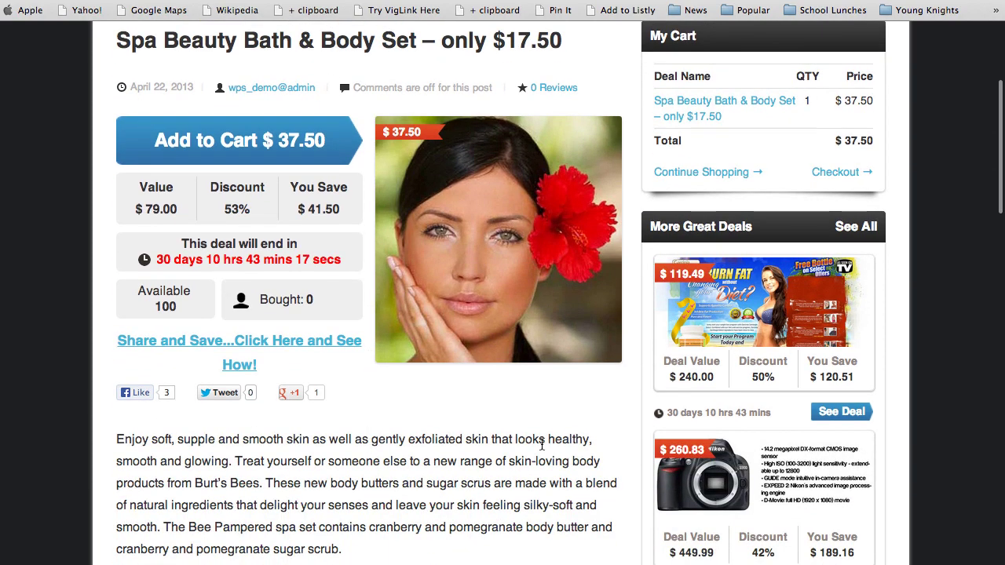
{"action": "scroll", "coordinate": [561, 452], "scroll_direction": "down", "scroll_amount": 3}
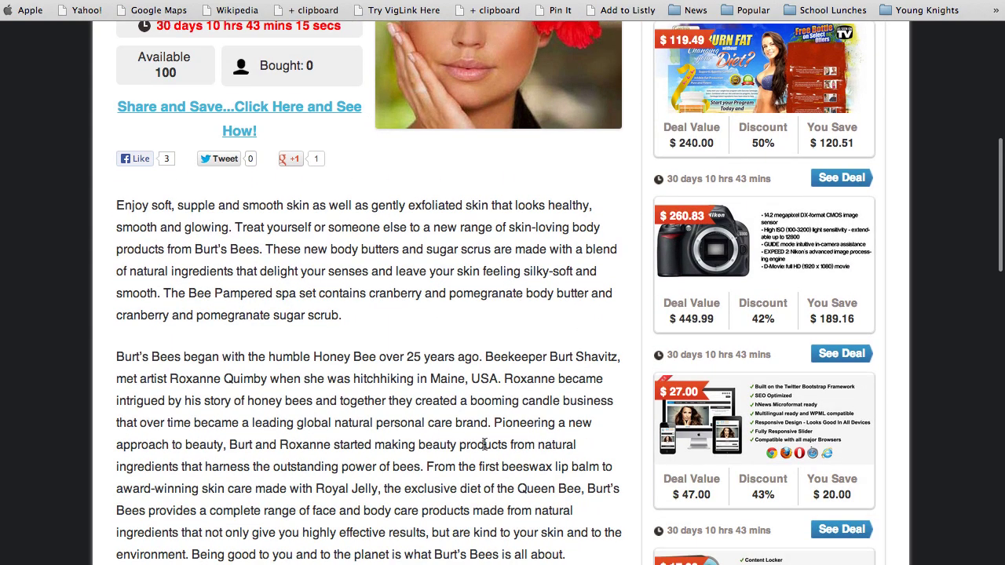
{"action": "scroll", "coordinate": [484, 444], "scroll_direction": "down", "scroll_amount": 5}
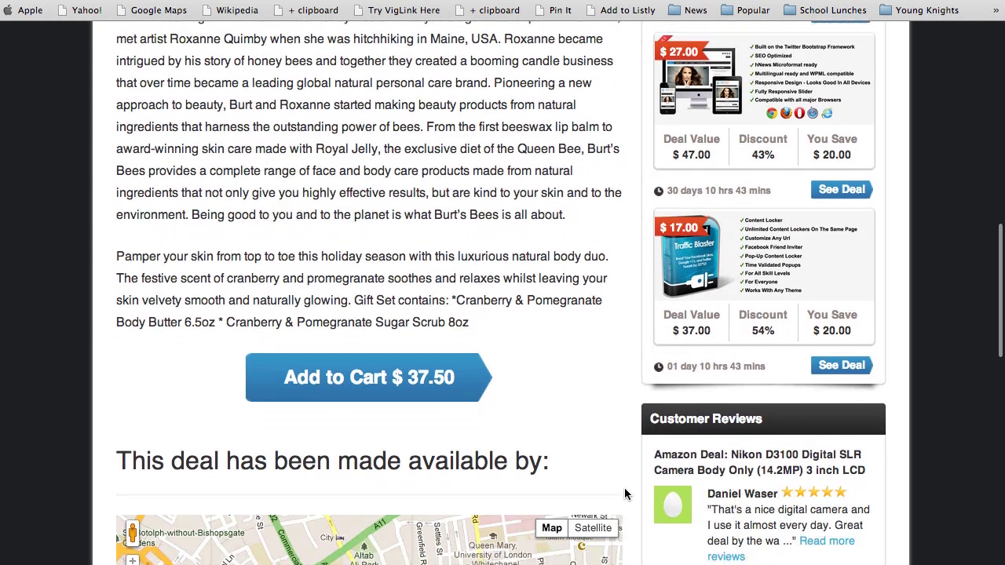
{"action": "scroll", "coordinate": [624, 493], "scroll_direction": "down", "scroll_amount": 1}
{"action": "scroll", "coordinate": [632, 389], "scroll_direction": "down", "scroll_amount": 2}
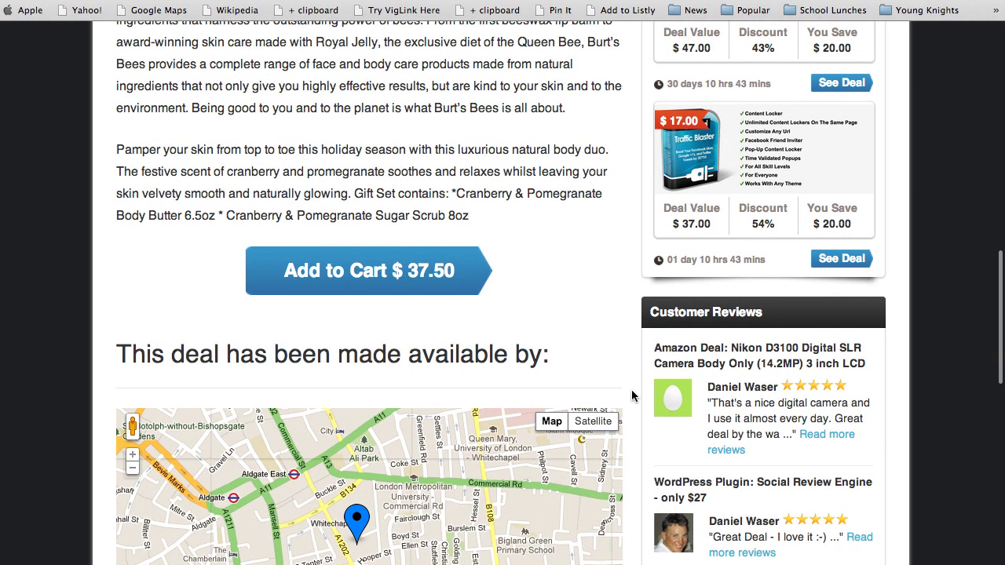
Rate the spa deal four stars and enter "Review" as the review text below the provider details.
{"action": "scroll", "coordinate": [633, 400], "scroll_direction": "down", "scroll_amount": 5}
{"action": "scroll", "coordinate": [632, 428], "scroll_direction": "down", "scroll_amount": 2}
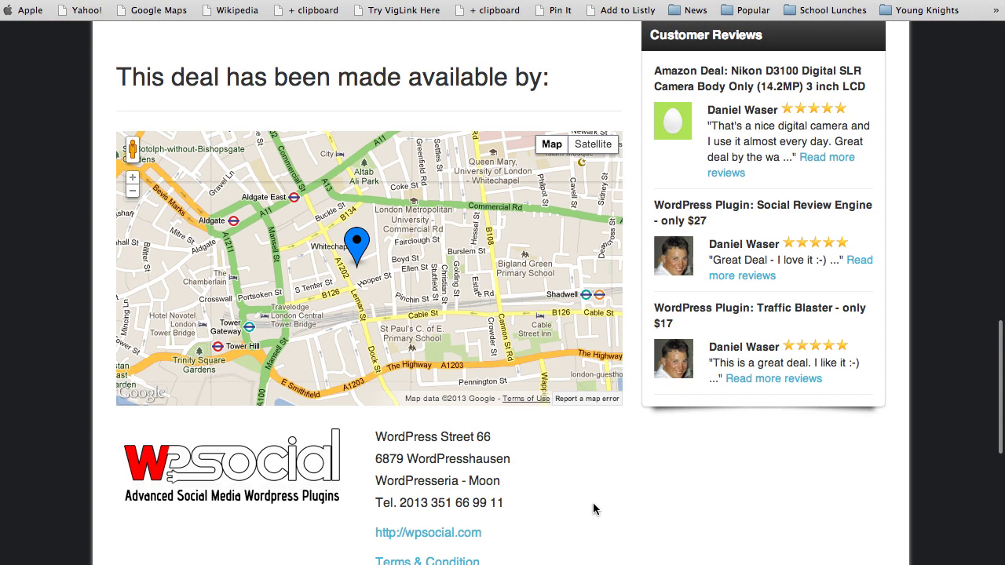
{"action": "scroll", "coordinate": [593, 508], "scroll_direction": "down", "scroll_amount": 3}
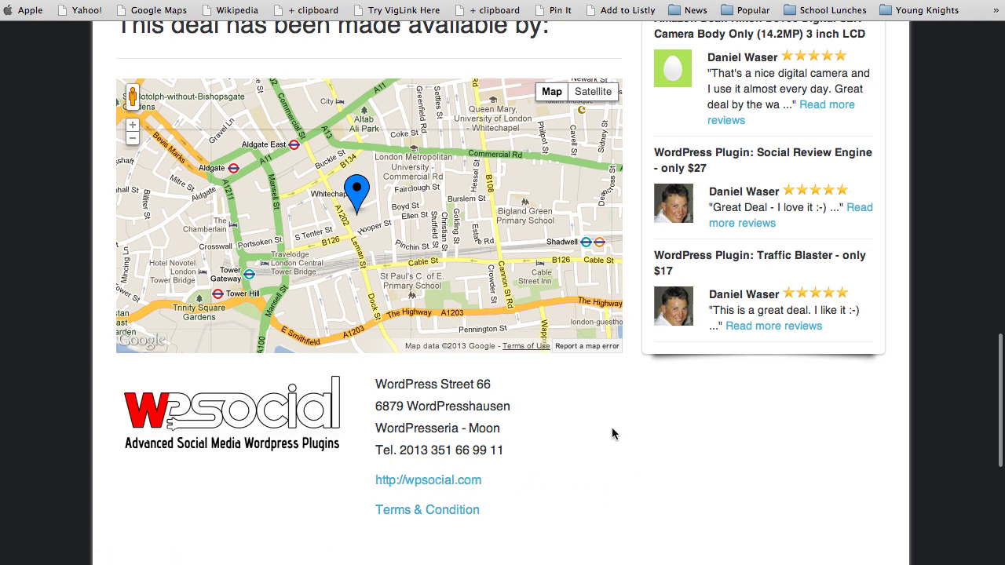
{"action": "scroll", "coordinate": [612, 433], "scroll_direction": "down", "scroll_amount": 5}
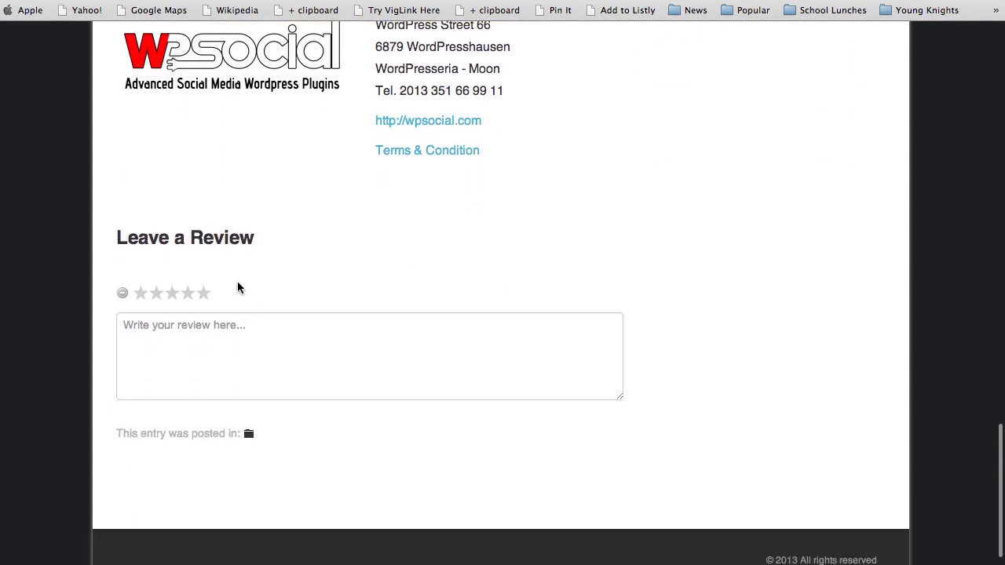
{"action": "left_click", "coordinate": [186, 293]}
{"action": "left_click", "coordinate": [174, 344]}
{"action": "type", "text": "Review"}
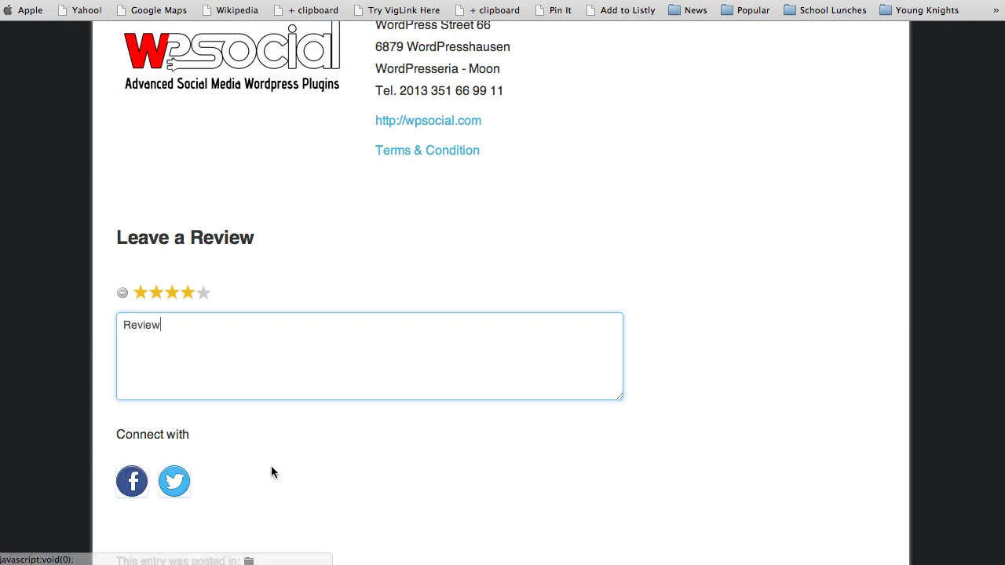
{"action": "scroll", "coordinate": [424, 460], "scroll_direction": "down", "scroll_amount": 1}
Return to the beginning of the spa deal's page and view the list of available deal types.
{"action": "scroll", "coordinate": [424, 460], "scroll_direction": "up", "scroll_amount": 5}
{"action": "scroll", "coordinate": [424, 460], "scroll_direction": "up", "scroll_amount": 5}
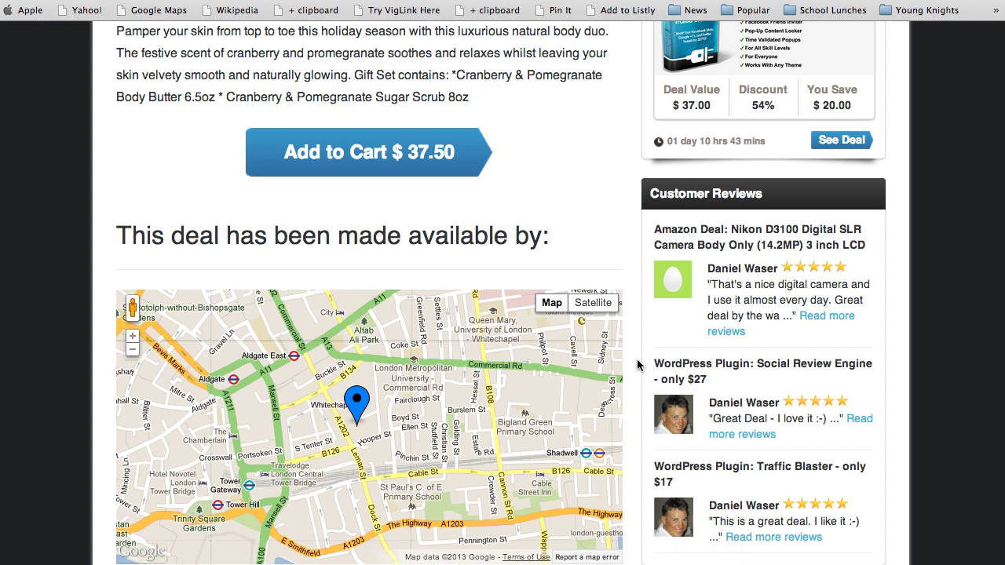
{"action": "scroll", "coordinate": [635, 345], "scroll_direction": "down", "scroll_amount": 2}
{"action": "scroll", "coordinate": [634, 346], "scroll_direction": "up", "scroll_amount": 1}
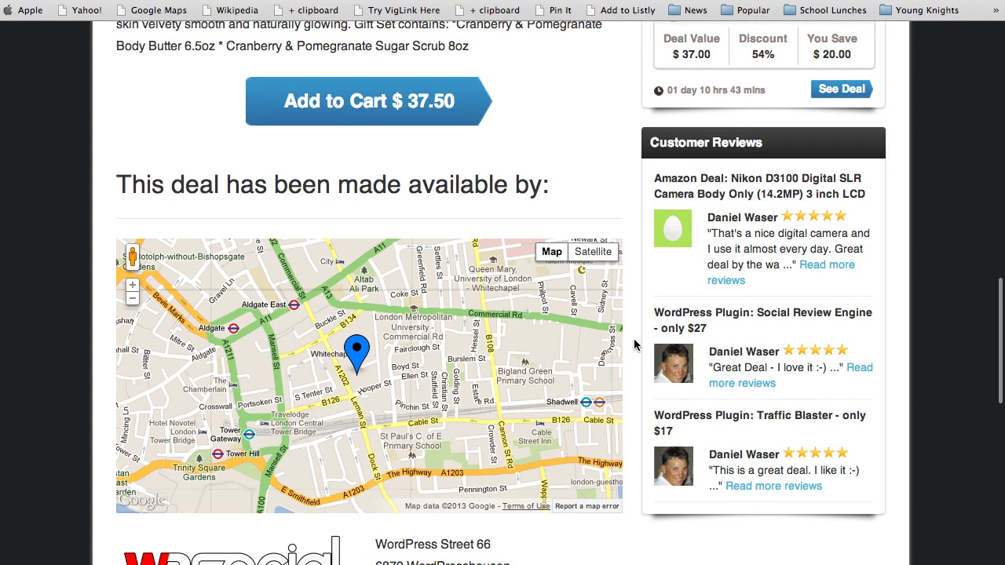
{"action": "scroll", "coordinate": [641, 296], "scroll_direction": "up", "scroll_amount": 2}
{"action": "scroll", "coordinate": [639, 295], "scroll_direction": "up", "scroll_amount": 15}
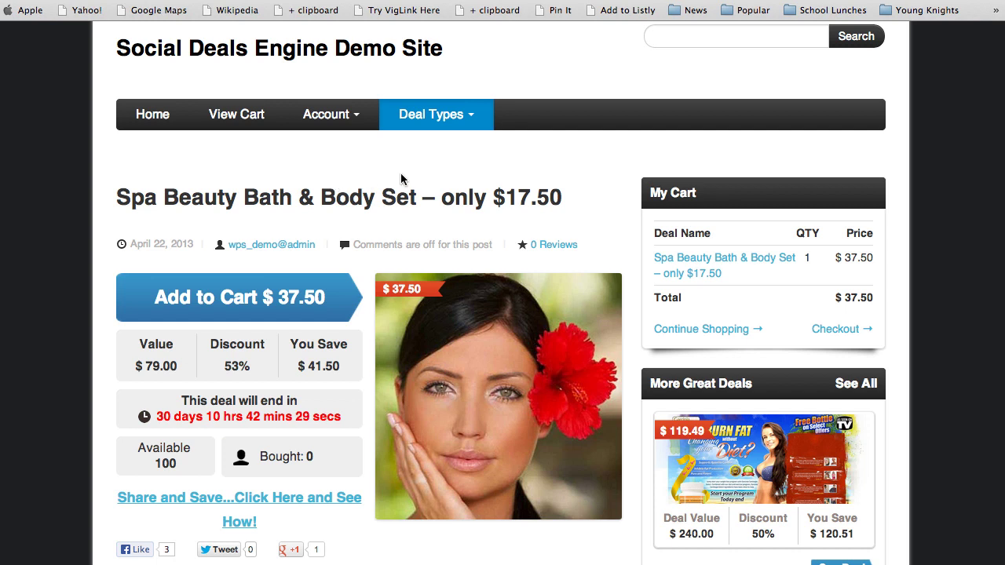
{"action": "left_click", "coordinate": [474, 118]}
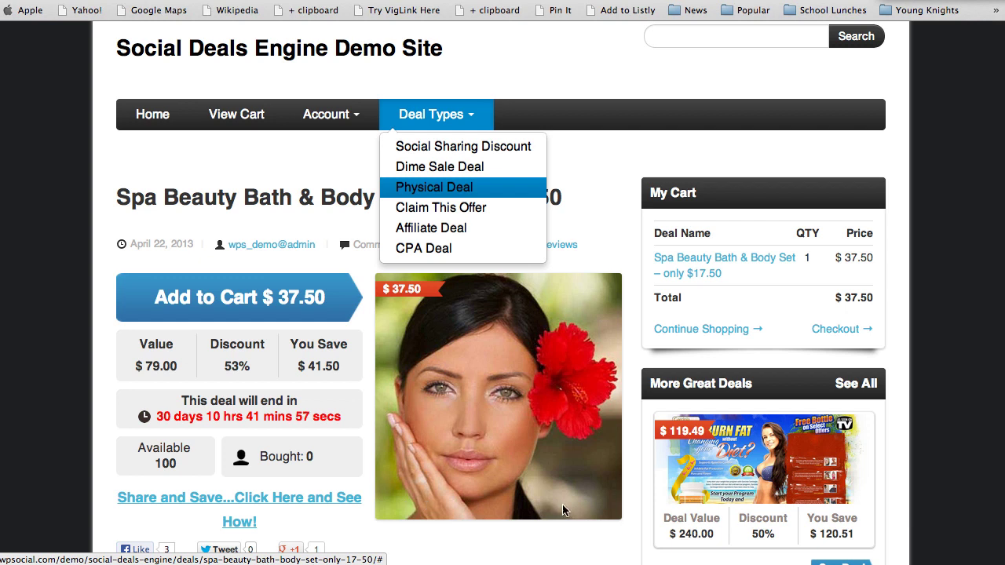
{"action": "left_click", "coordinate": [609, 213]}
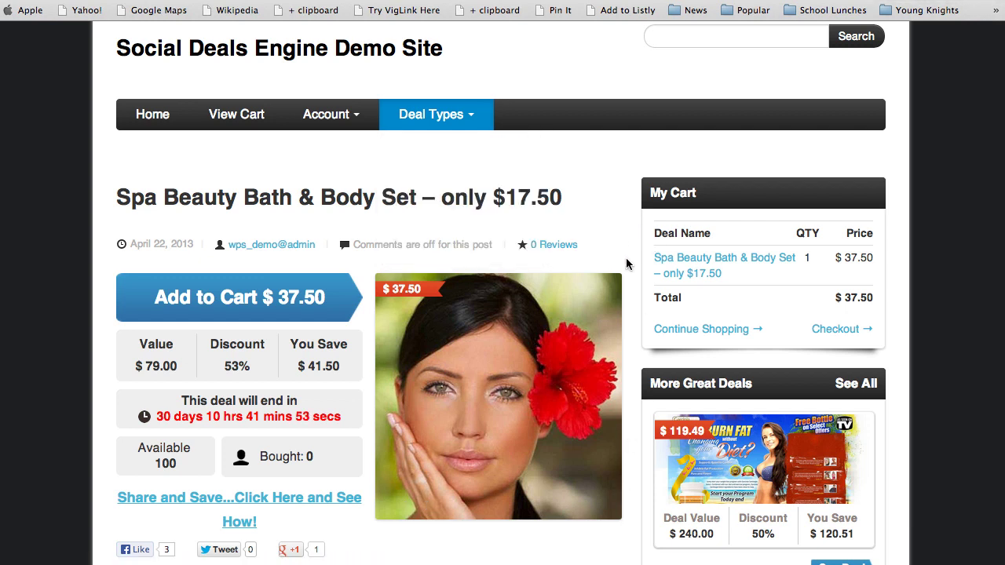
View the Share and Save explanation for the spa deal and close it.
{"action": "scroll", "coordinate": [626, 264], "scroll_direction": "down", "scroll_amount": 1}
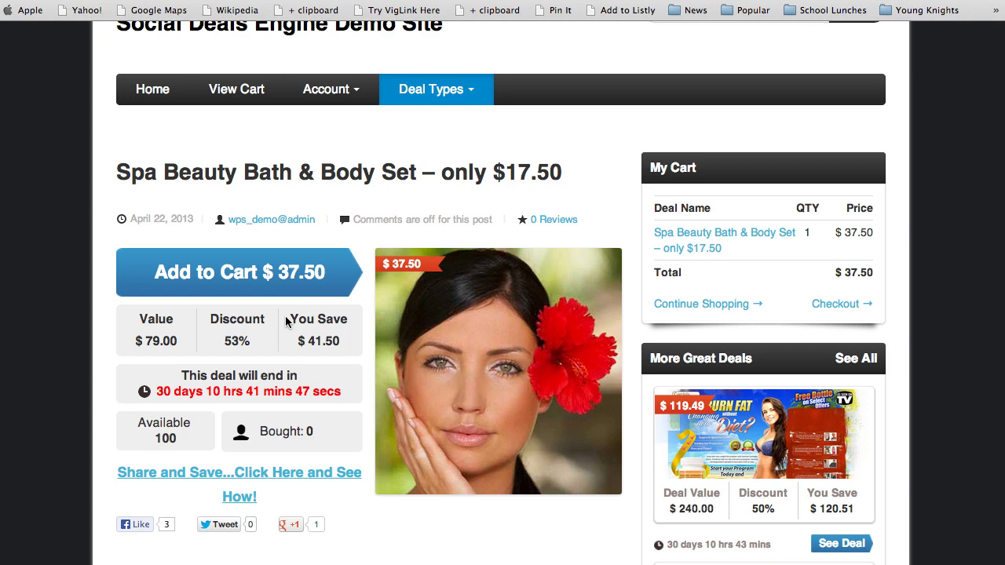
{"action": "left_click", "coordinate": [188, 472]}
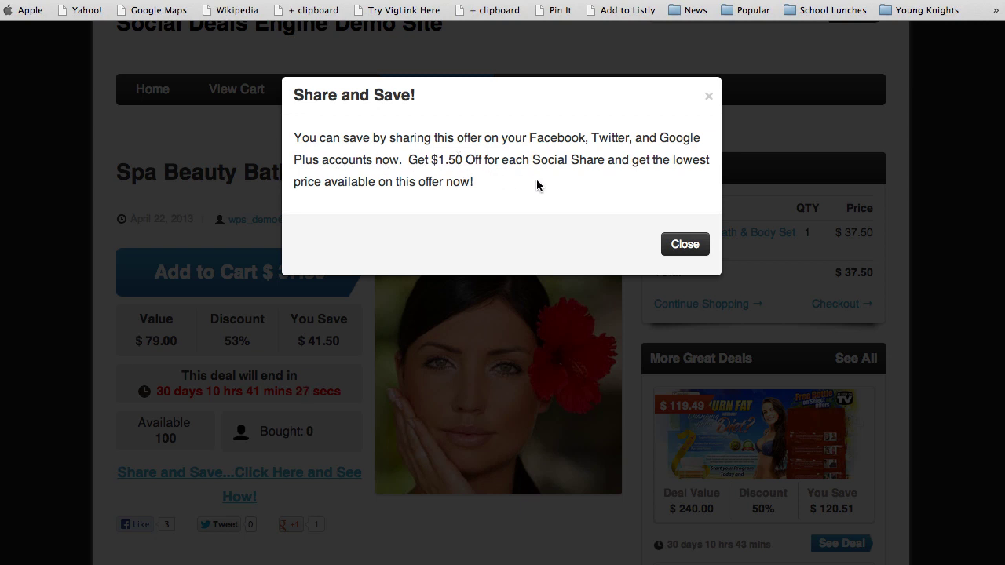
{"action": "left_click", "coordinate": [697, 249]}
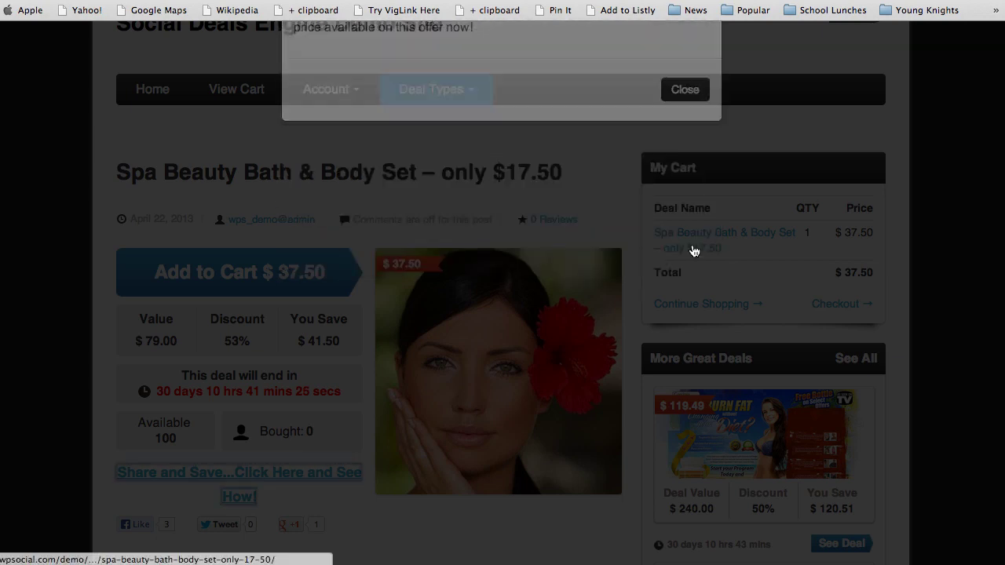
Share the spa deal on Twitter by signing in with the prefilled account and posting the suggested tweet.
{"action": "scroll", "coordinate": [376, 355], "scroll_direction": "down", "scroll_amount": 4}
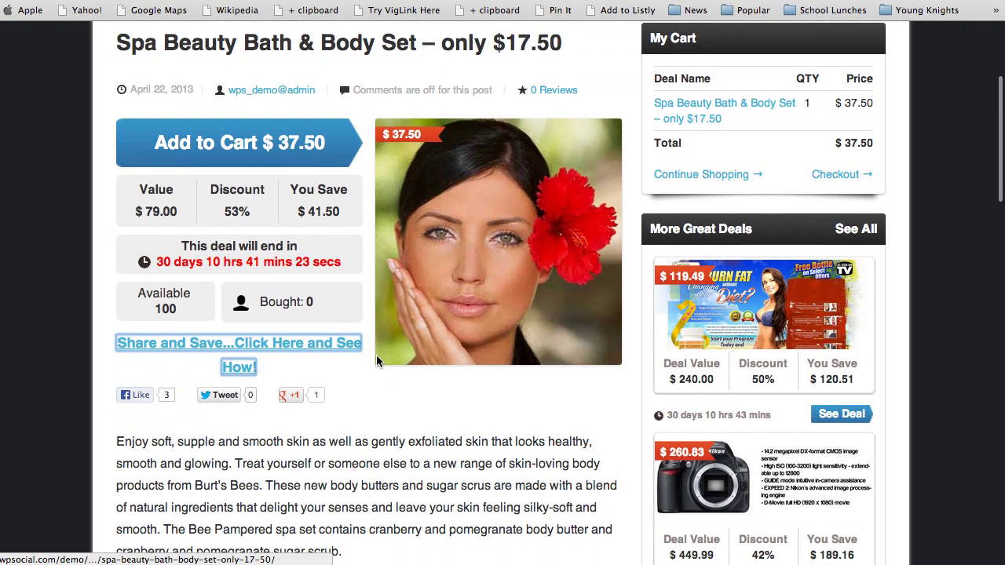
{"action": "left_click", "coordinate": [218, 397]}
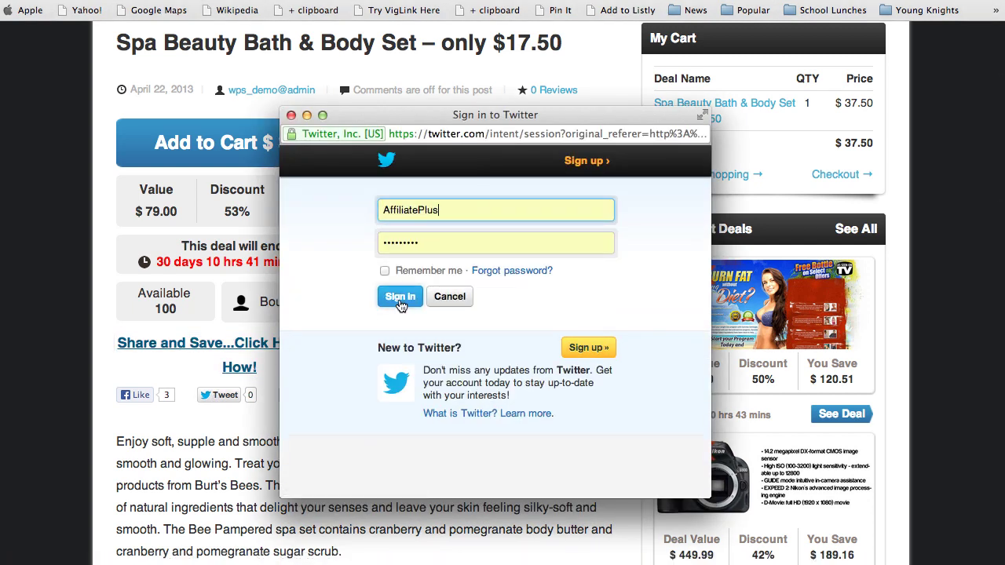
{"action": "left_click", "coordinate": [401, 300]}
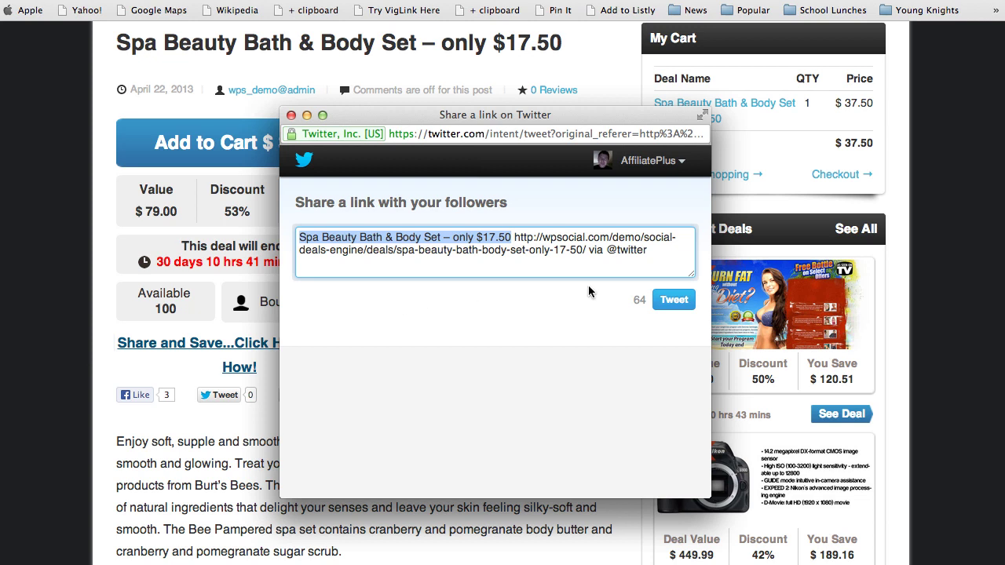
{"action": "left_click", "coordinate": [669, 303]}
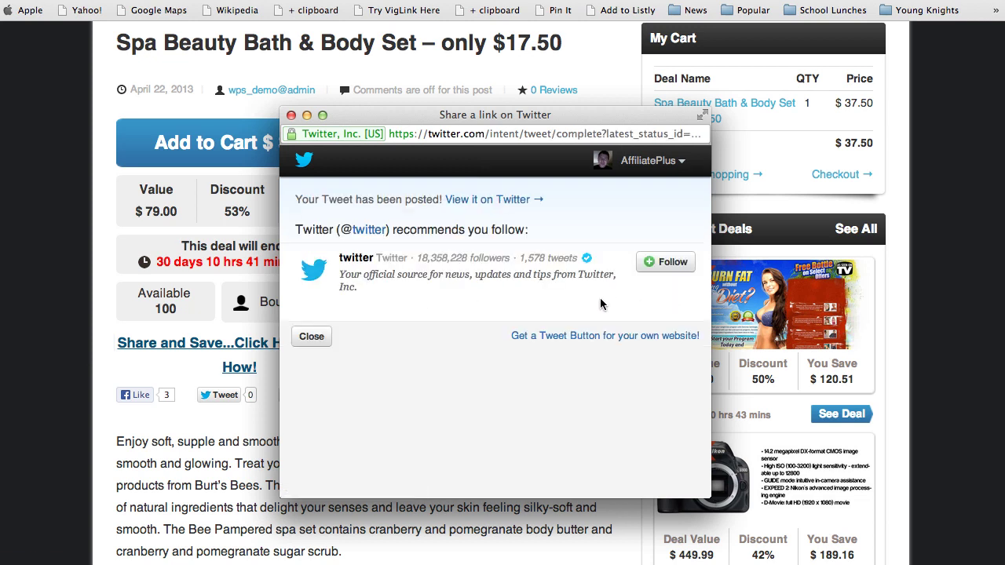
{"action": "left_click", "coordinate": [308, 336]}
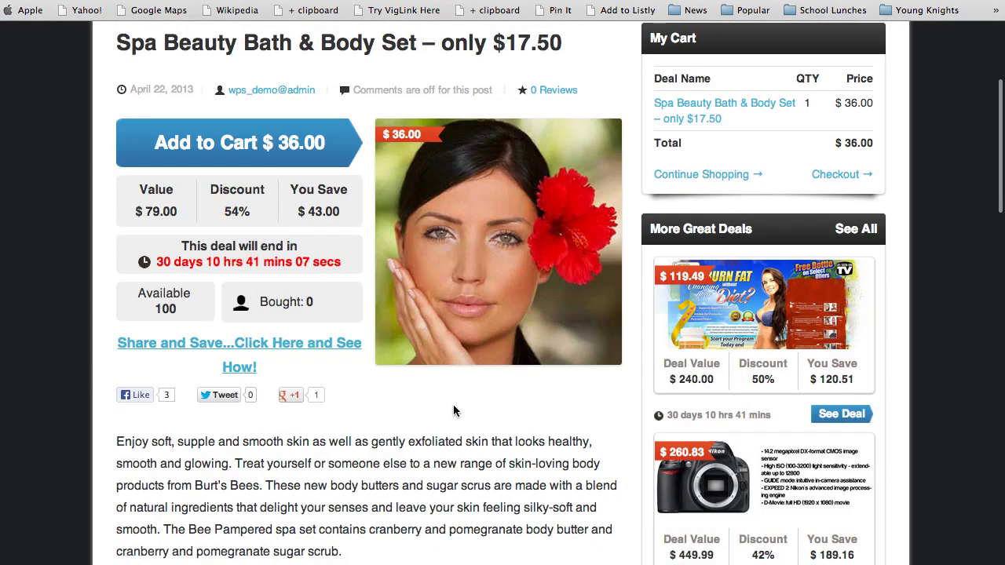
Recheck the spa deal's pricing and sharing options, and proceed to checkout from the cart.
{"action": "scroll", "coordinate": [453, 410], "scroll_direction": "up", "scroll_amount": 2}
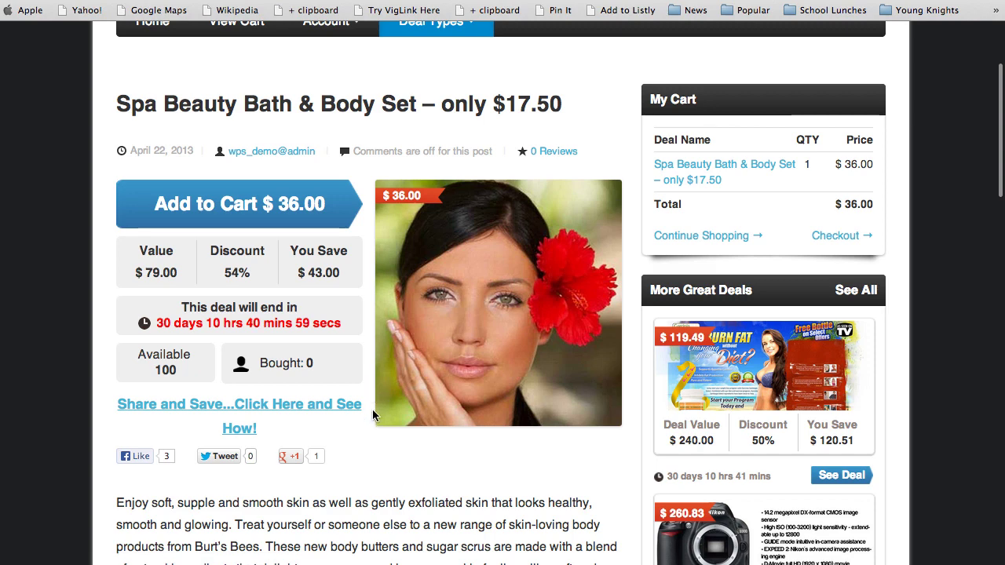
{"action": "scroll", "coordinate": [428, 470], "scroll_direction": "down", "scroll_amount": 5}
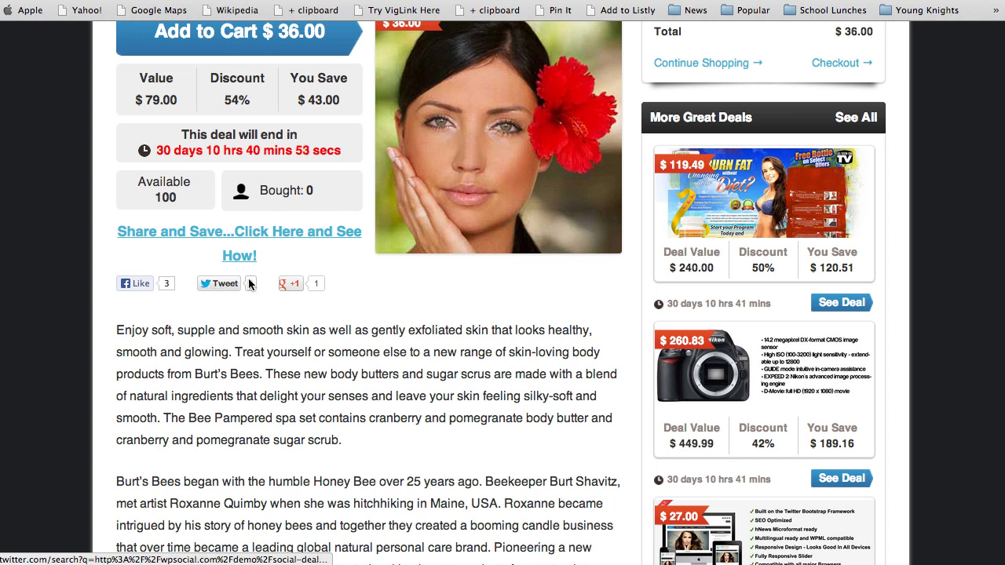
{"action": "scroll", "coordinate": [430, 345], "scroll_direction": "up", "scroll_amount": 7}
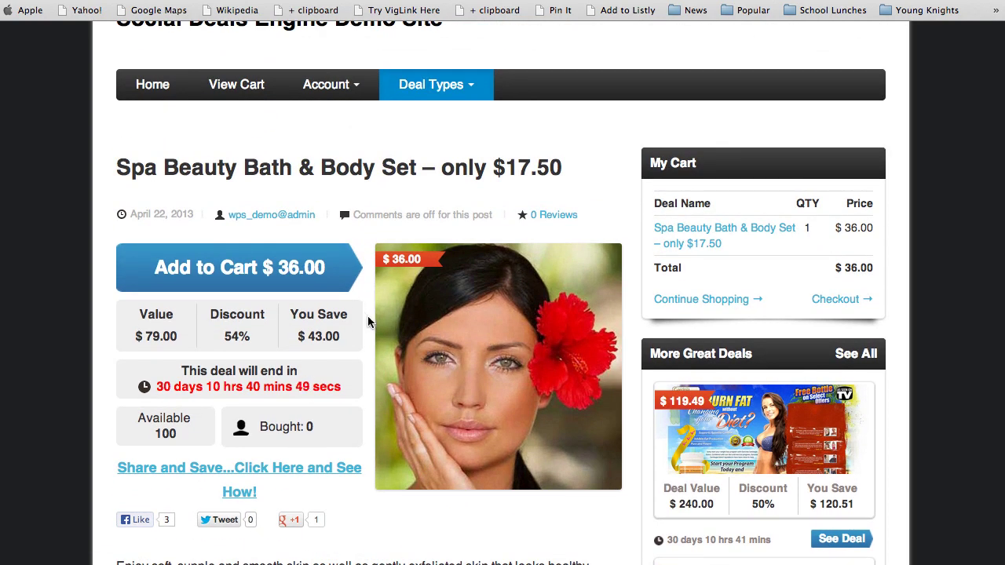
{"action": "scroll", "coordinate": [369, 322], "scroll_direction": "down", "scroll_amount": 1}
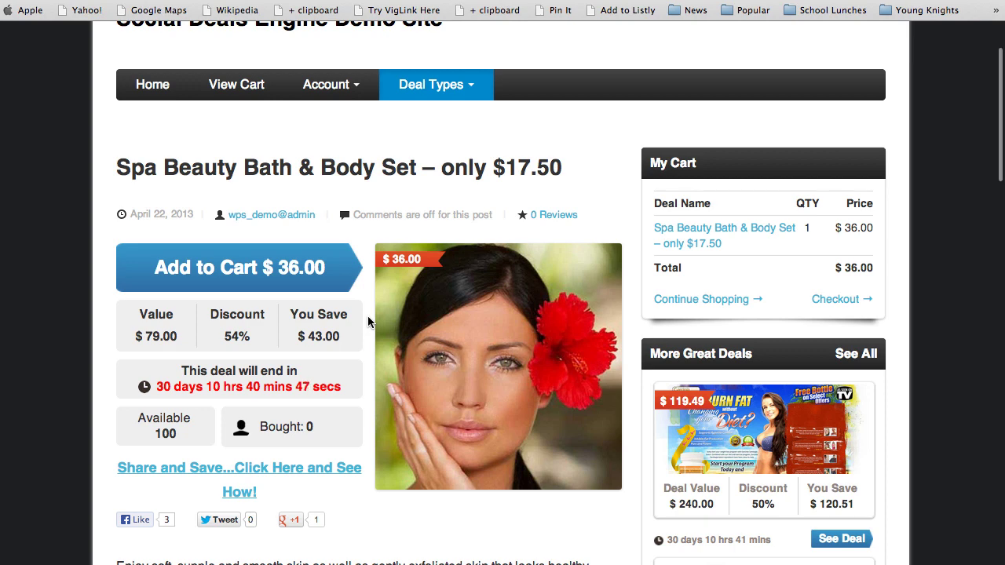
{"action": "scroll", "coordinate": [384, 511], "scroll_direction": "down", "scroll_amount": 3}
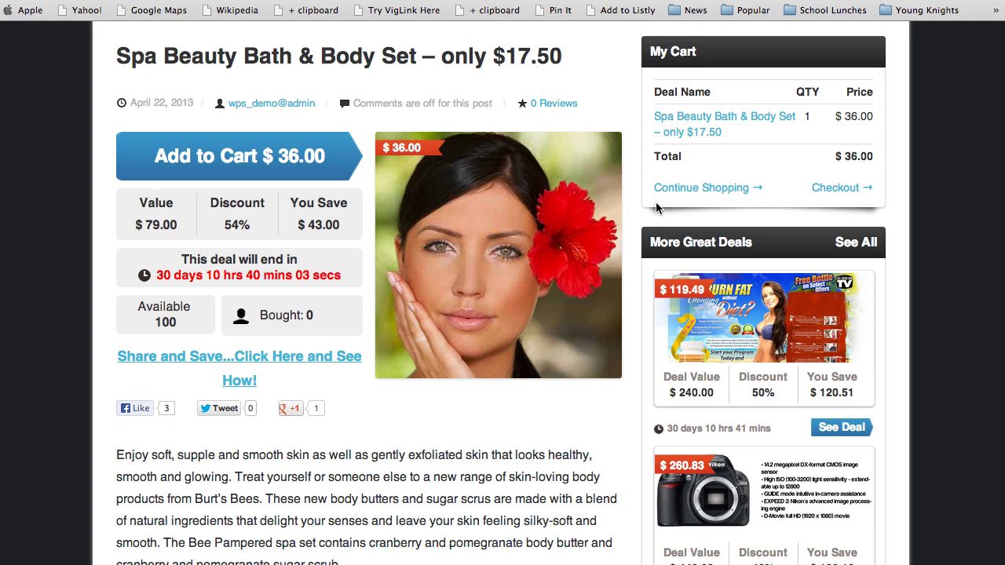
{"action": "left_click", "coordinate": [840, 189]}
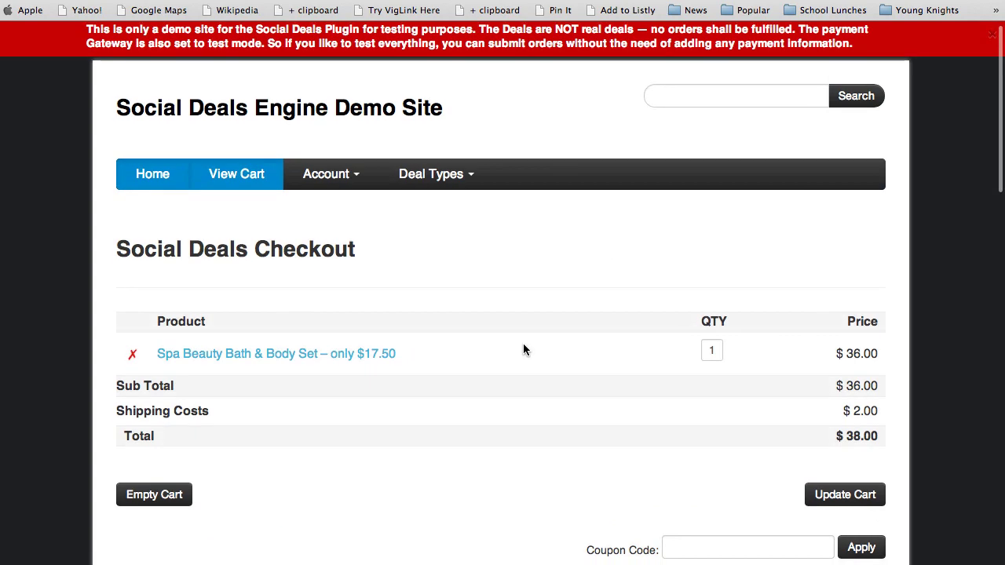
Examine the checkout's cart summary and coupon field, and view the payment method options without choosing one.
{"action": "scroll", "coordinate": [524, 349], "scroll_direction": "down", "scroll_amount": 1}
{"action": "scroll", "coordinate": [525, 350], "scroll_direction": "down", "scroll_amount": 2}
{"action": "scroll", "coordinate": [523, 348], "scroll_direction": "down", "scroll_amount": 2}
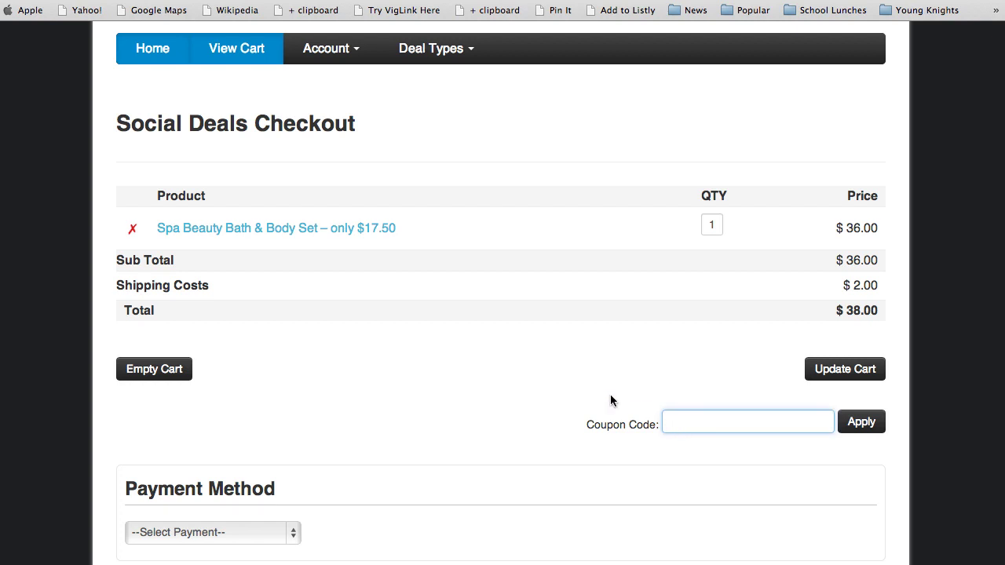
{"action": "scroll", "coordinate": [497, 405], "scroll_direction": "down", "scroll_amount": 1}
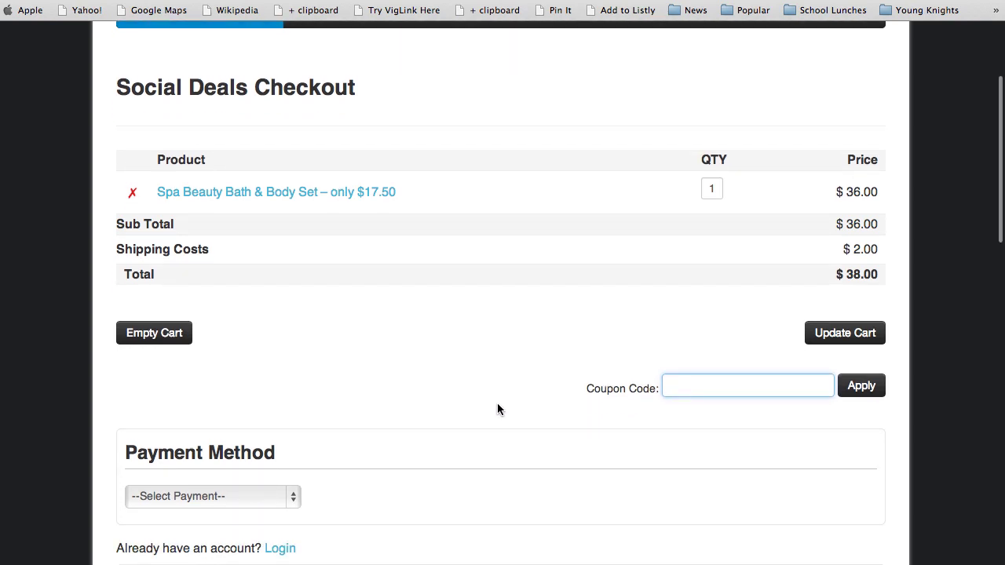
{"action": "scroll", "coordinate": [497, 403], "scroll_direction": "down", "scroll_amount": 2}
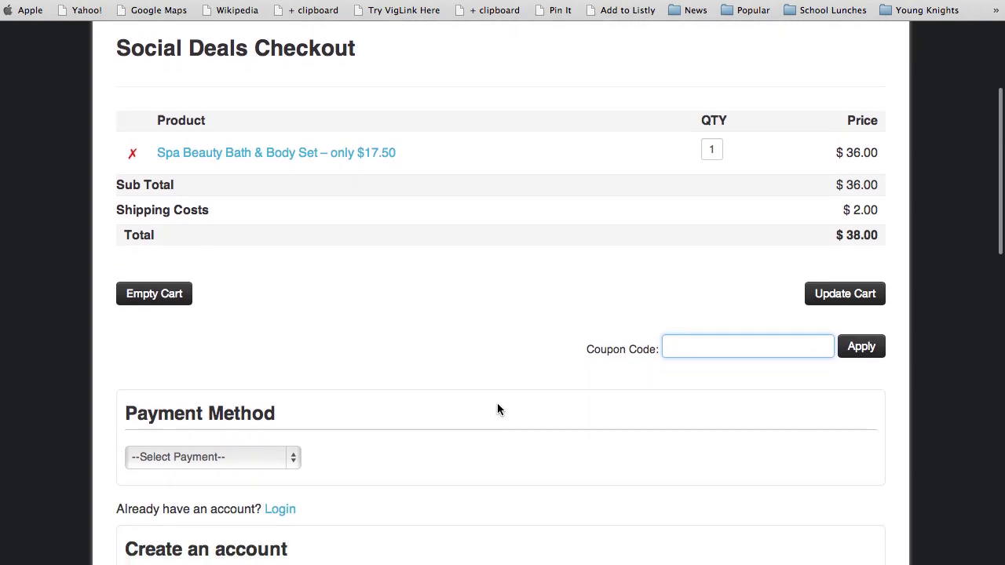
{"action": "scroll", "coordinate": [497, 406], "scroll_direction": "down", "scroll_amount": 5}
{"action": "left_click", "coordinate": [295, 280]}
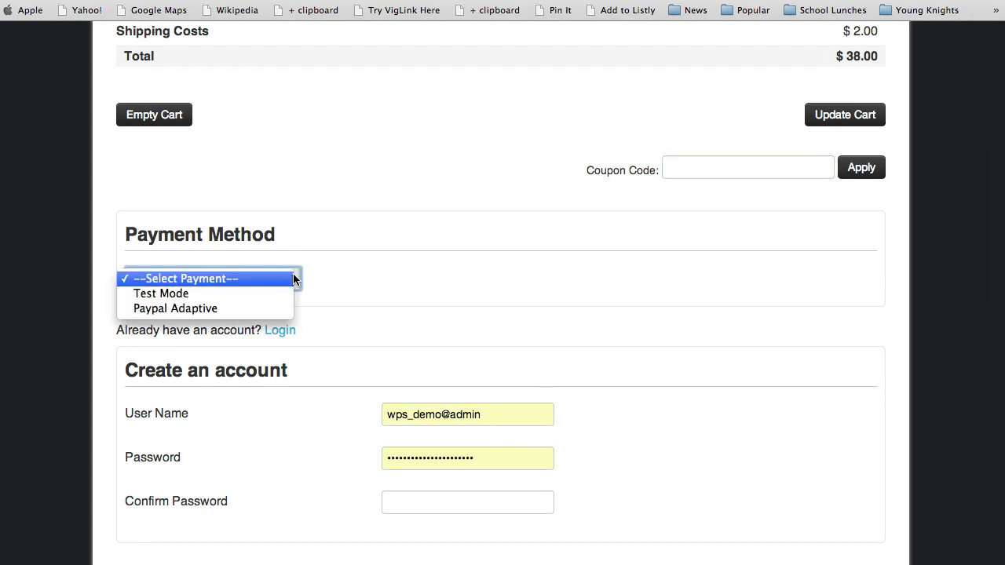
{"action": "left_click", "coordinate": [377, 284]}
Look over the checkout form's account, personal and shipping details down to the order placement section.
{"action": "scroll", "coordinate": [626, 379], "scroll_direction": "down", "scroll_amount": 12}
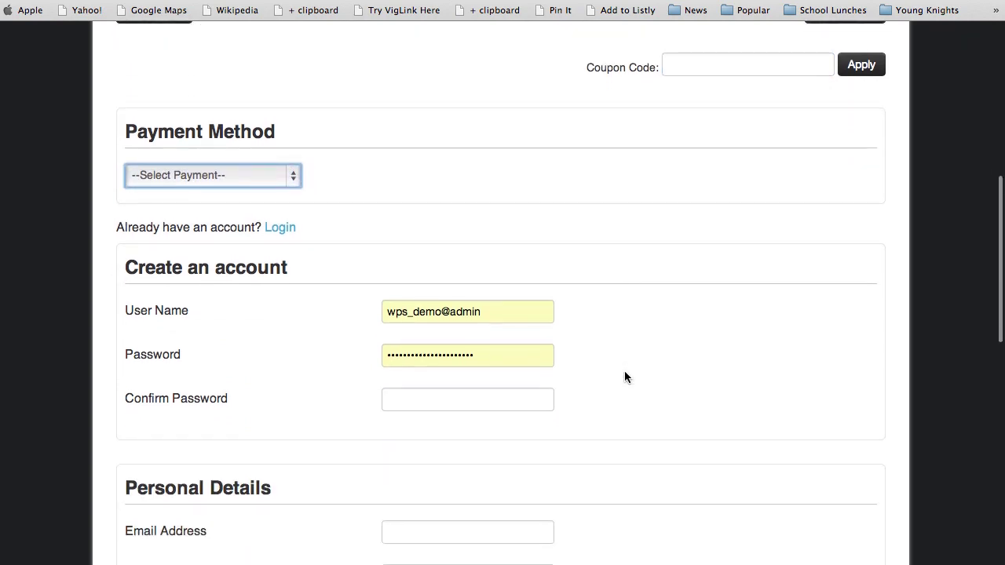
{"action": "scroll", "coordinate": [625, 372], "scroll_direction": "down", "scroll_amount": 8}
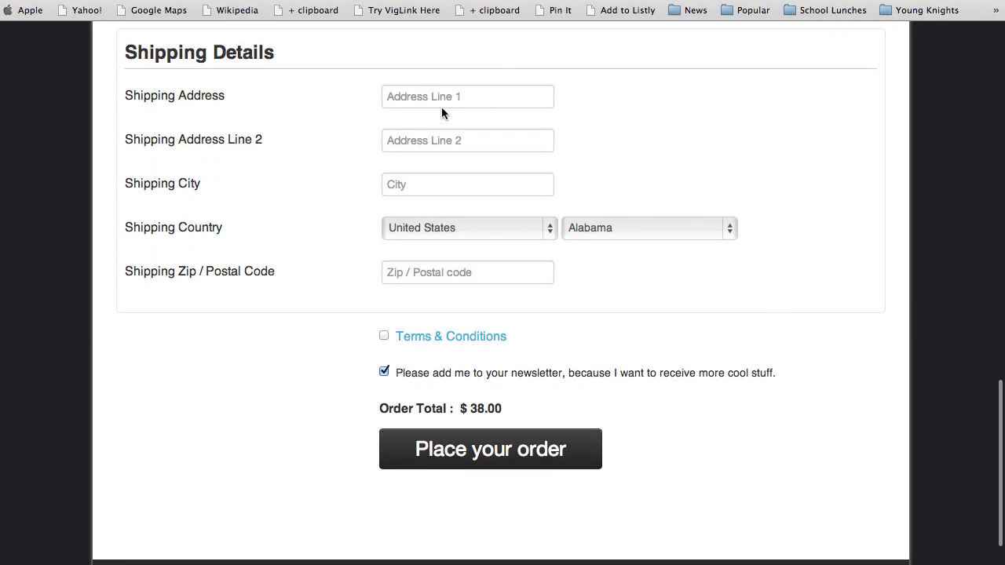
{"action": "scroll", "coordinate": [335, 276], "scroll_direction": "up", "scroll_amount": 3}
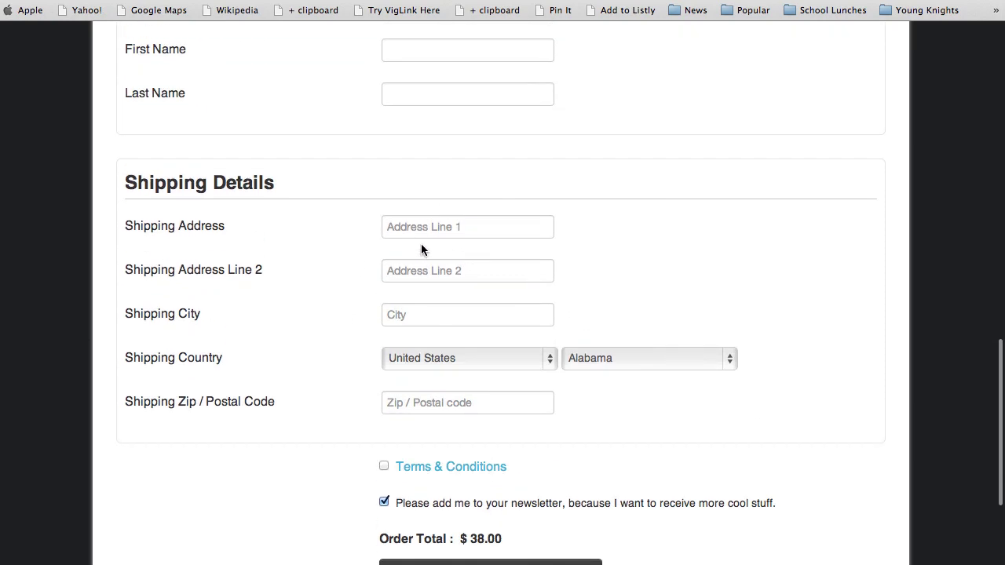
{"action": "scroll", "coordinate": [348, 316], "scroll_direction": "down", "scroll_amount": 2}
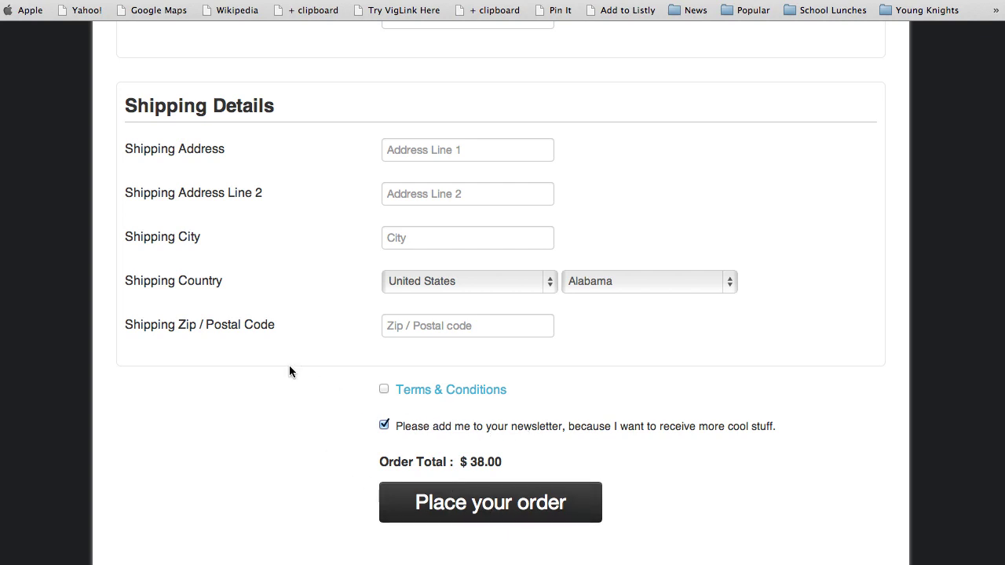
View the account's Your Orders page and return to the cart.
{"action": "scroll", "coordinate": [362, 291], "scroll_direction": "up", "scroll_amount": 15}
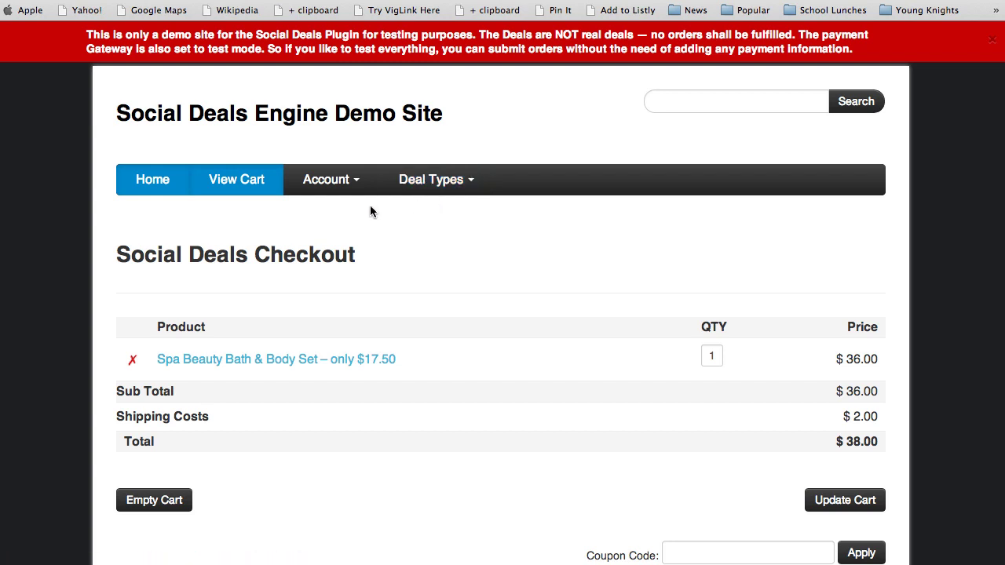
{"action": "left_click", "coordinate": [358, 187]}
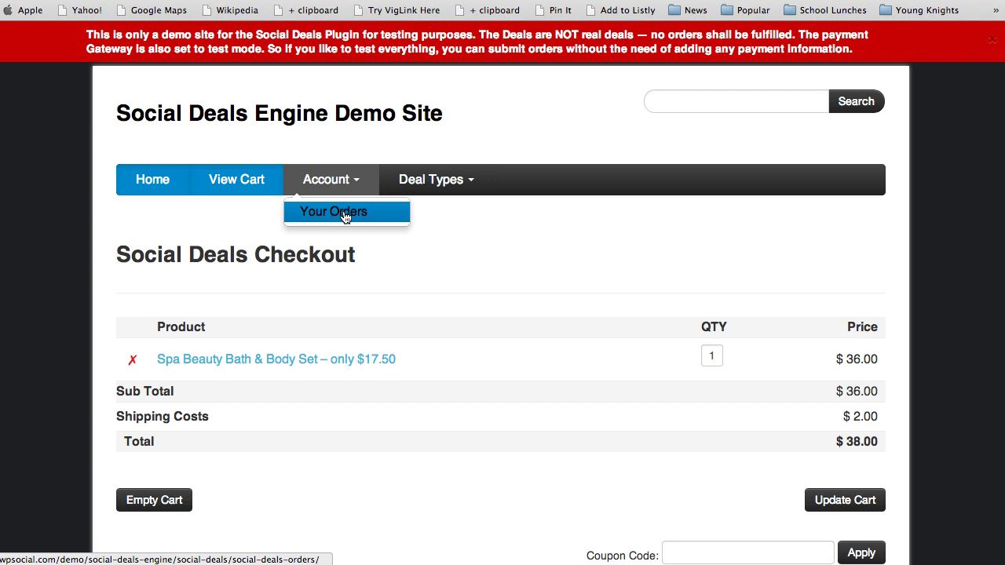
{"action": "left_click", "coordinate": [338, 214]}
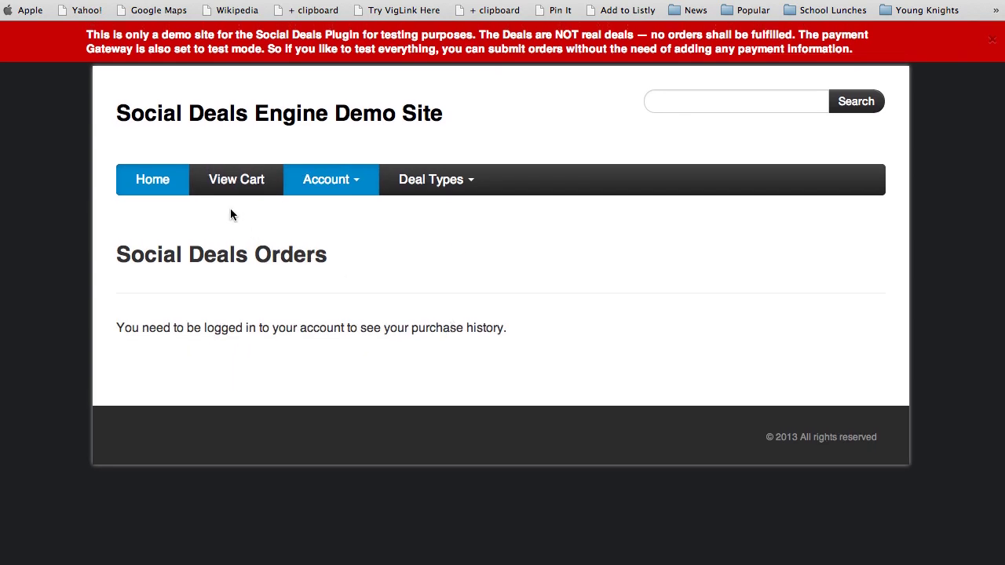
{"action": "left_click", "coordinate": [227, 184]}
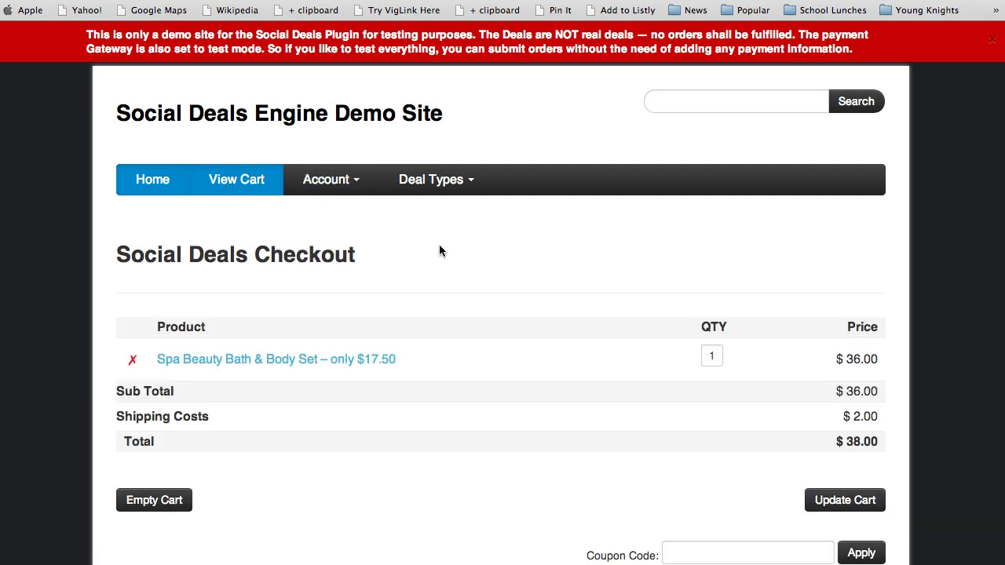
Open the Spa Beauty Bath & Body Set deal from the cart and look over its pricing and related deals.
{"action": "scroll", "coordinate": [529, 347], "scroll_direction": "down", "scroll_amount": 2}
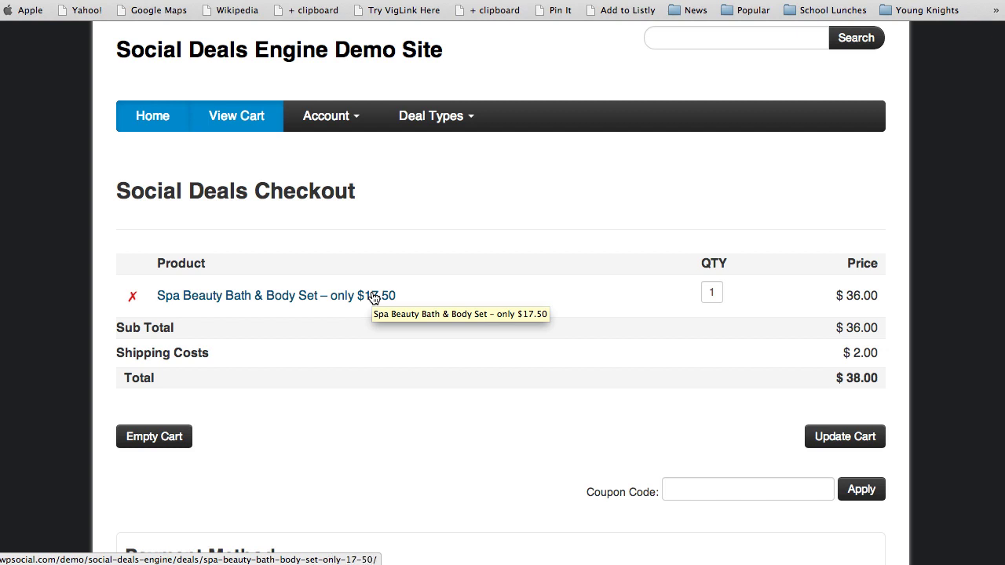
{"action": "left_click", "coordinate": [374, 299]}
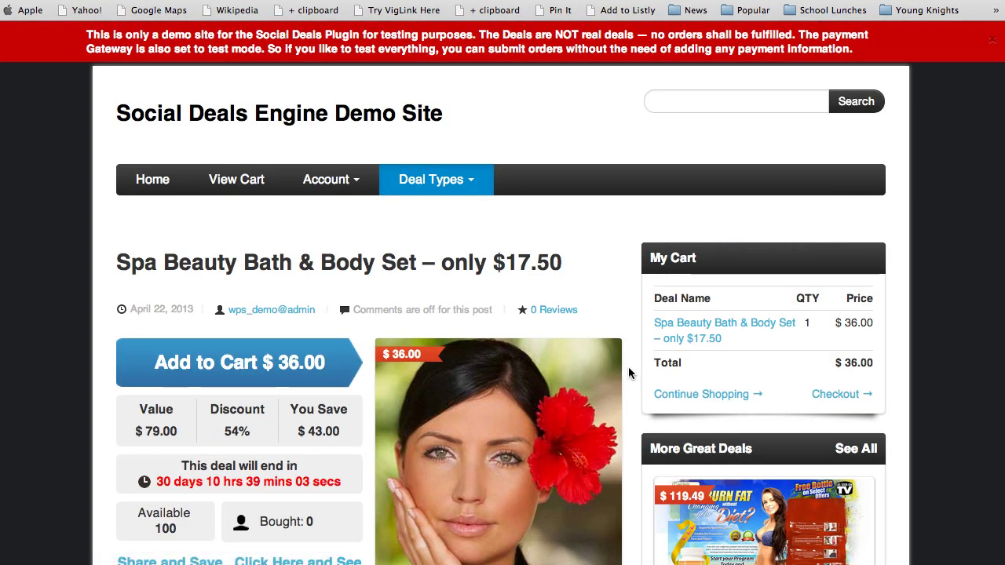
{"action": "scroll", "coordinate": [629, 368], "scroll_direction": "down", "scroll_amount": 5}
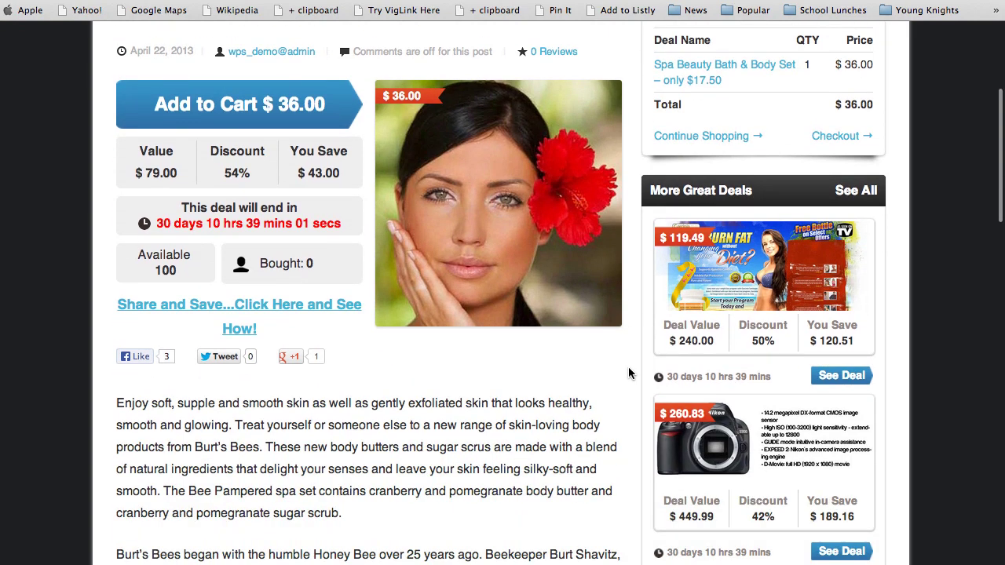
View the Burn Fat CPA deal and its external merchant offer page, and return to the deal.
{"action": "left_click", "coordinate": [768, 273]}
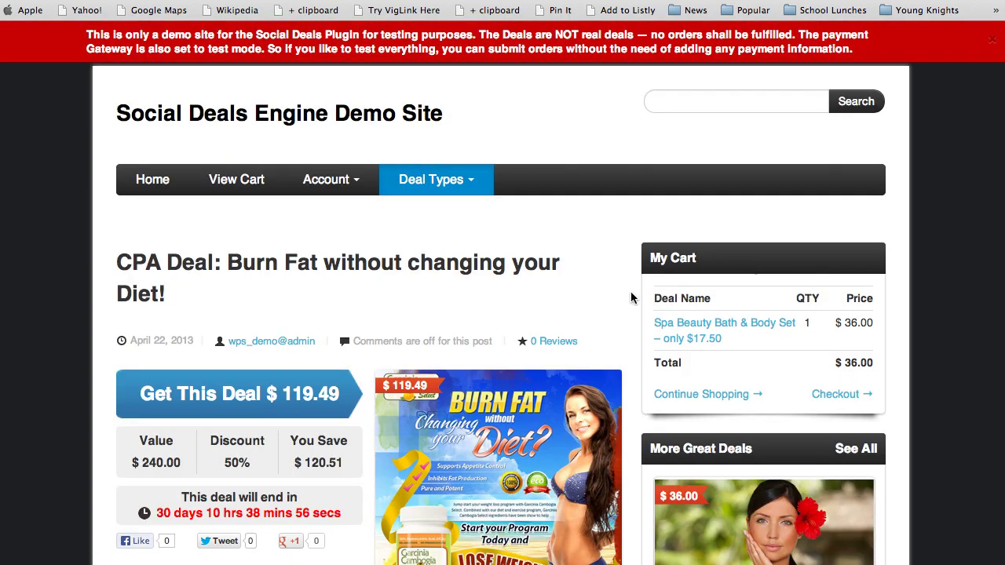
{"action": "scroll", "coordinate": [640, 369], "scroll_direction": "down", "scroll_amount": 4}
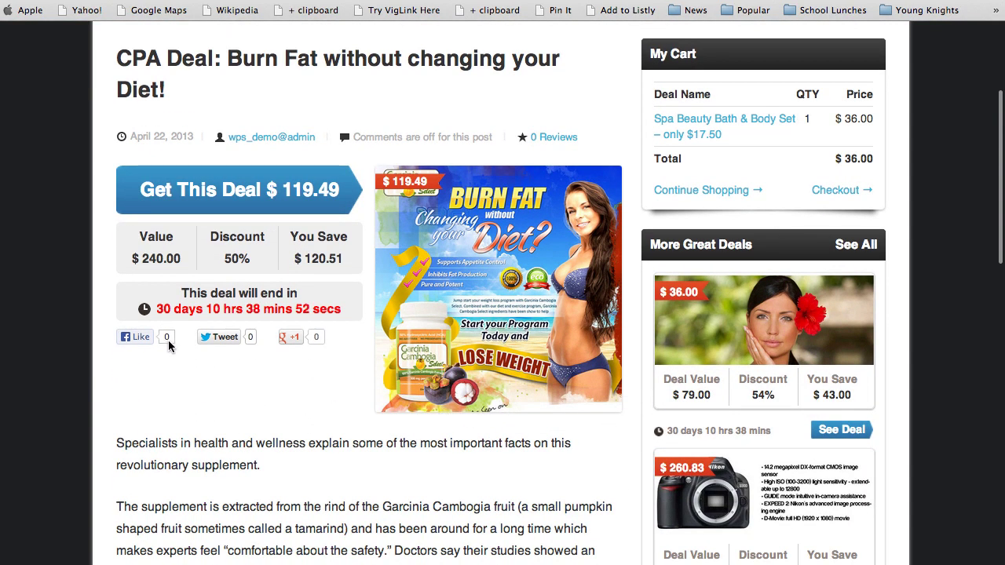
{"action": "left_click", "coordinate": [240, 193]}
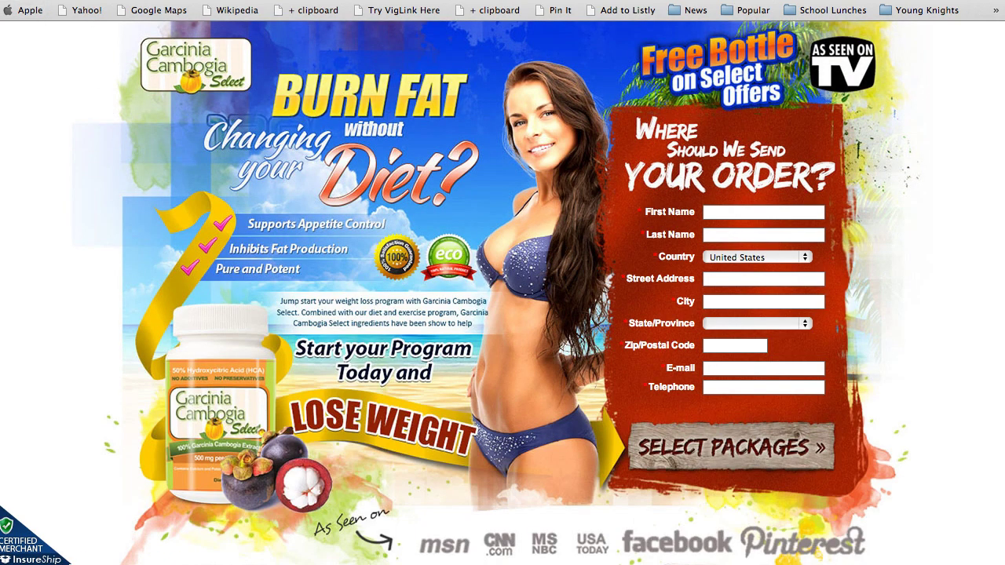
{"action": "key", "text": "super+bracketleft"}
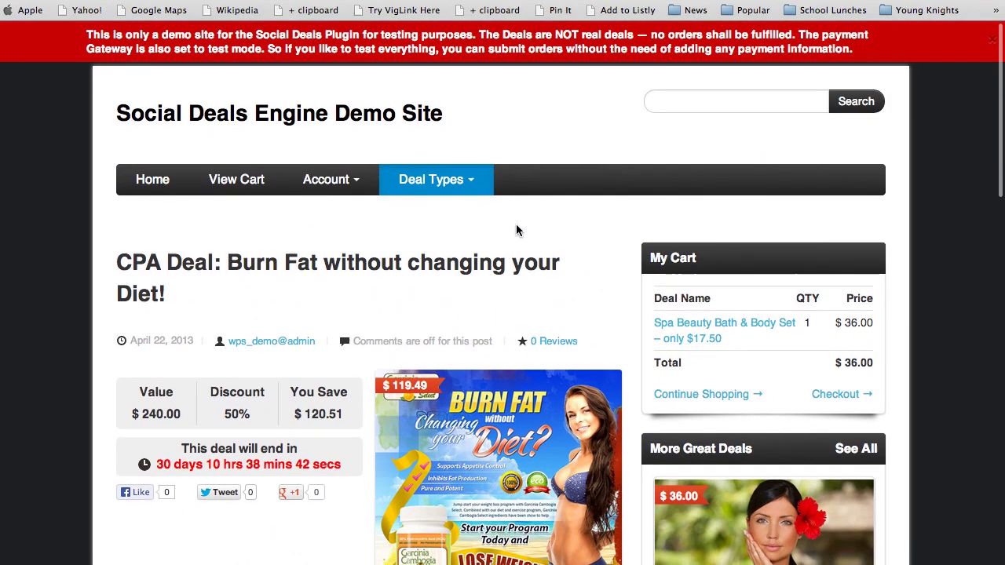
Open the Claim This Offer deal type, view its email sign-up form, and close the form without signing up.
{"action": "mouse_move", "coordinate": [474, 183]}
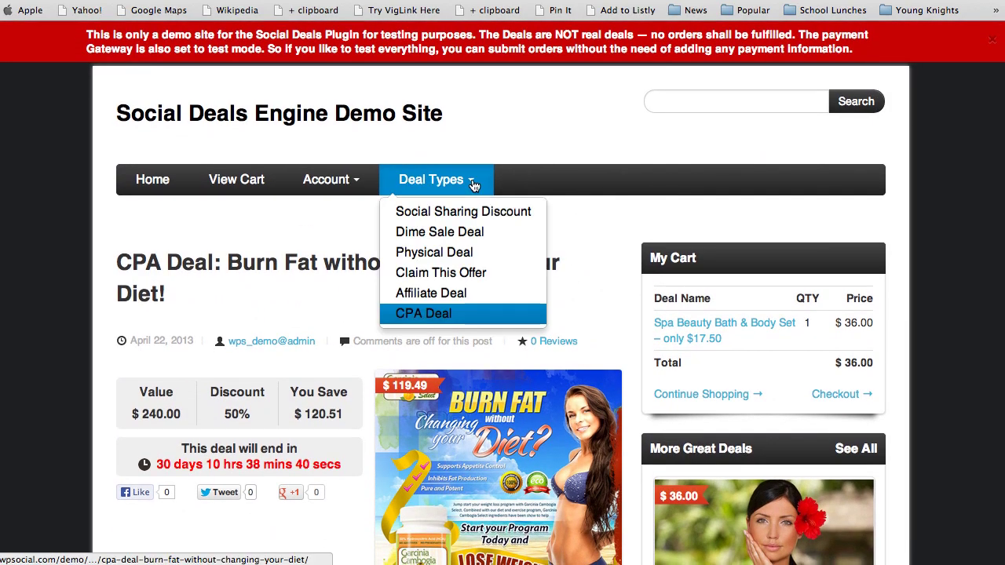
{"action": "left_click", "coordinate": [437, 275]}
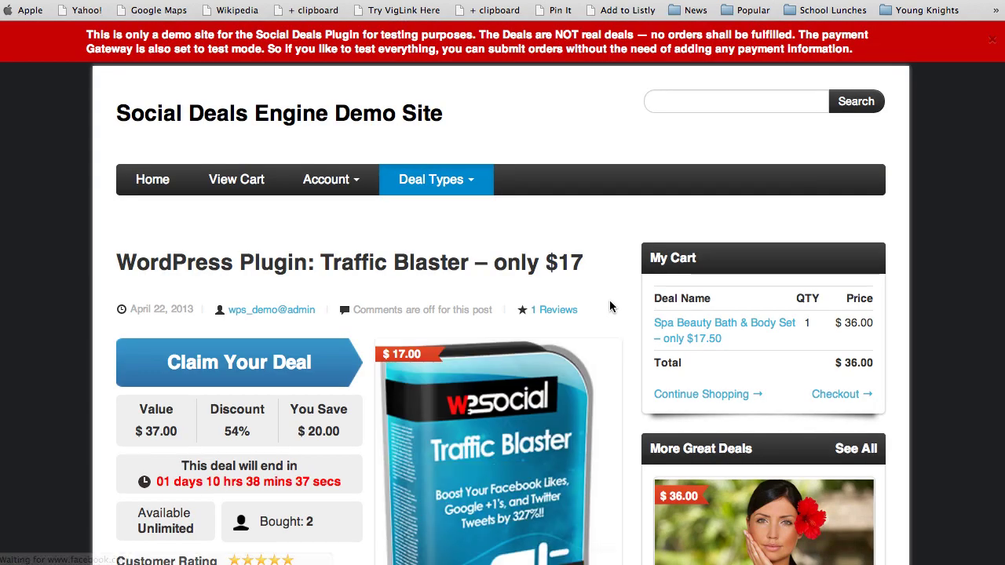
{"action": "scroll", "coordinate": [628, 340], "scroll_direction": "down", "scroll_amount": 5}
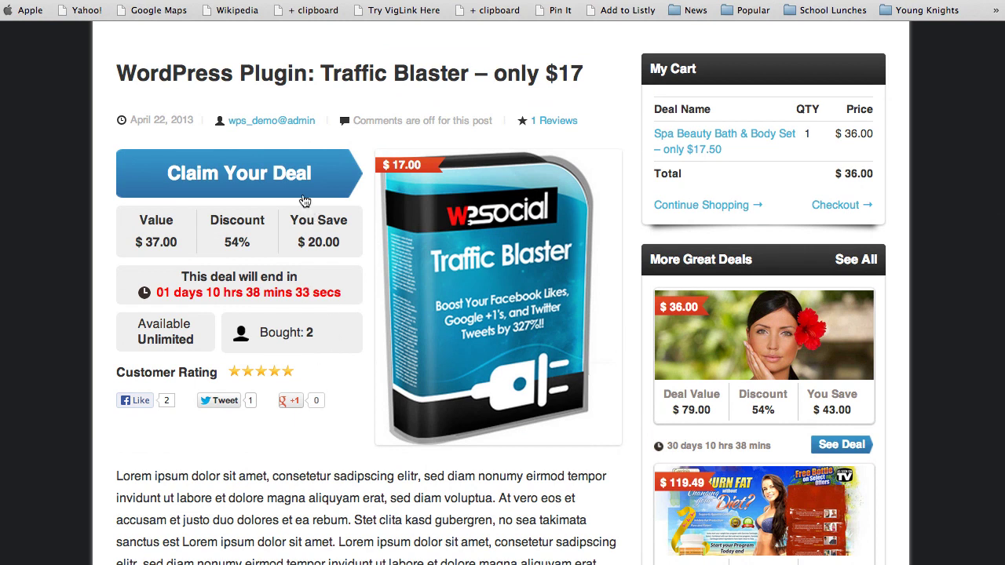
{"action": "left_click", "coordinate": [240, 181]}
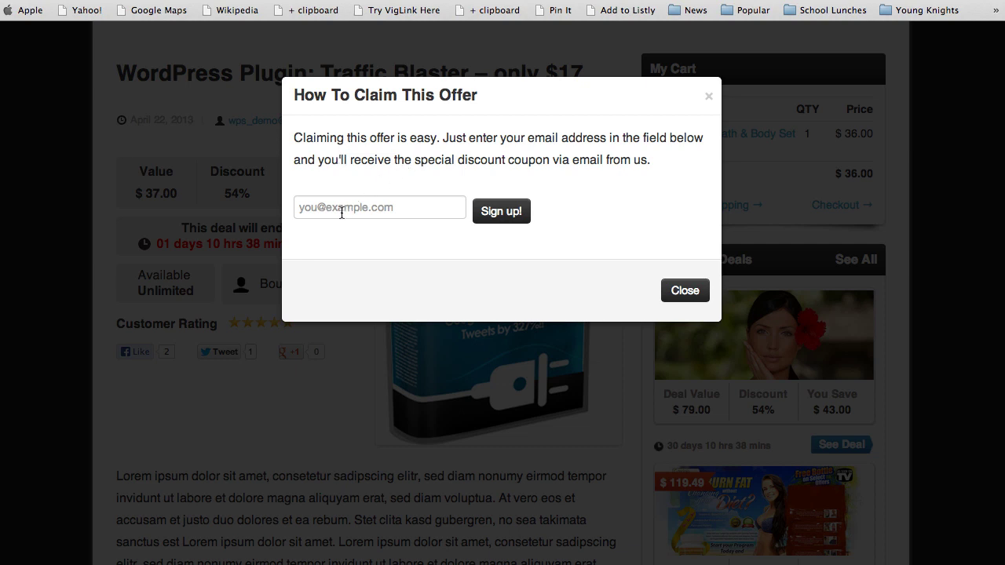
{"action": "left_click", "coordinate": [682, 293]}
Look over the Traffic Blaster deal's description, the other great deals and the customer reviews.
{"action": "scroll", "coordinate": [368, 363], "scroll_direction": "down", "scroll_amount": 5}
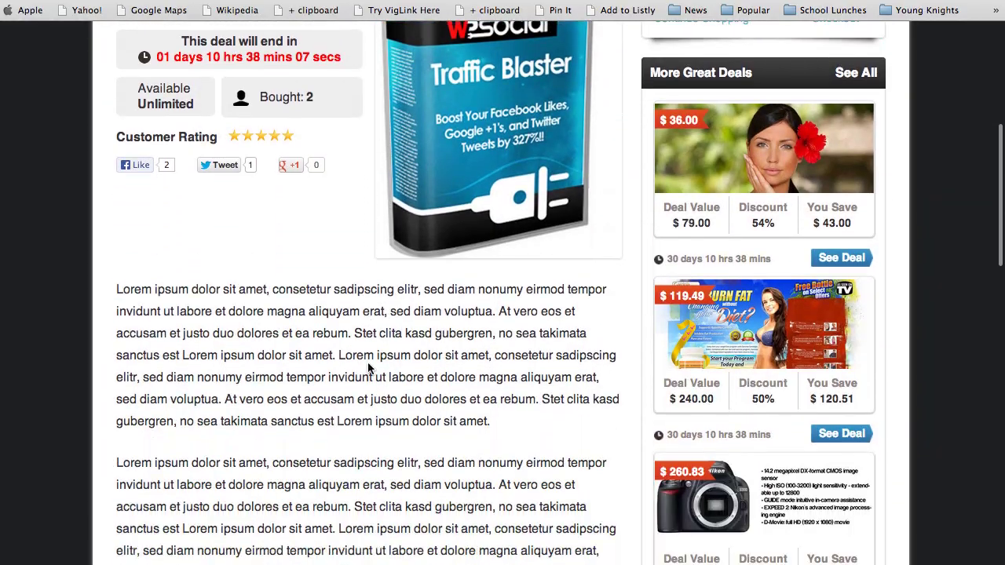
{"action": "scroll", "coordinate": [367, 365], "scroll_direction": "down", "scroll_amount": 10}
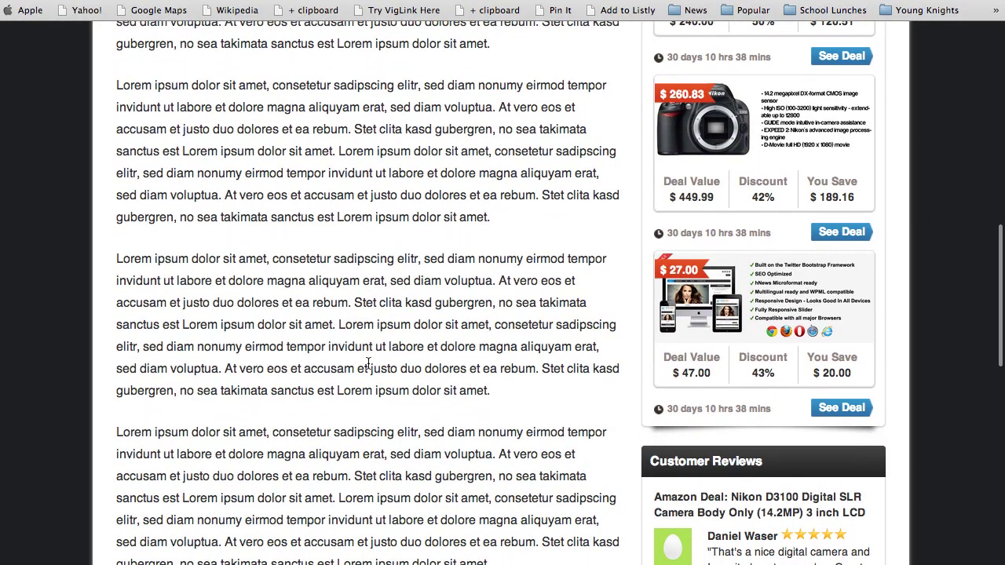
{"action": "scroll", "coordinate": [367, 364], "scroll_direction": "down", "scroll_amount": 3}
{"action": "scroll", "coordinate": [370, 365], "scroll_direction": "up", "scroll_amount": 2}
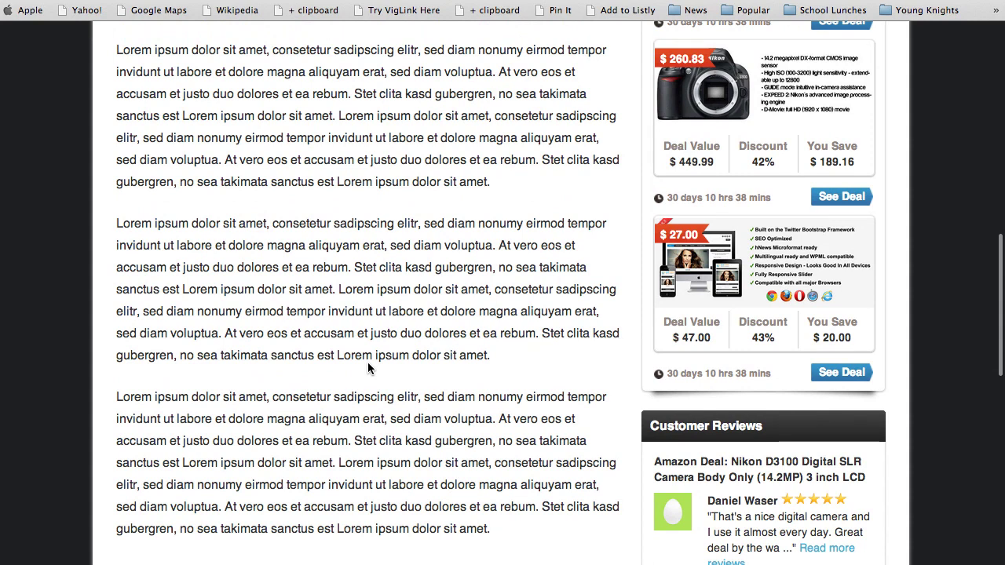
View the Nikon D3100 Amazon deal and its Amazon product page, and return to the deal.
{"action": "scroll", "coordinate": [369, 367], "scroll_direction": "up", "scroll_amount": 6}
{"action": "left_click", "coordinate": [789, 329]}
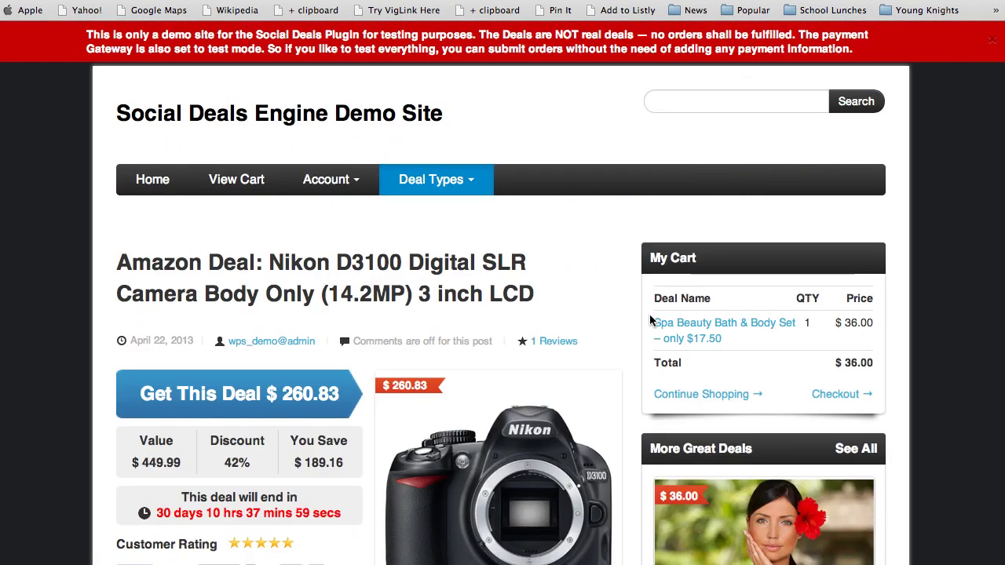
{"action": "scroll", "coordinate": [591, 300], "scroll_direction": "down", "scroll_amount": 3}
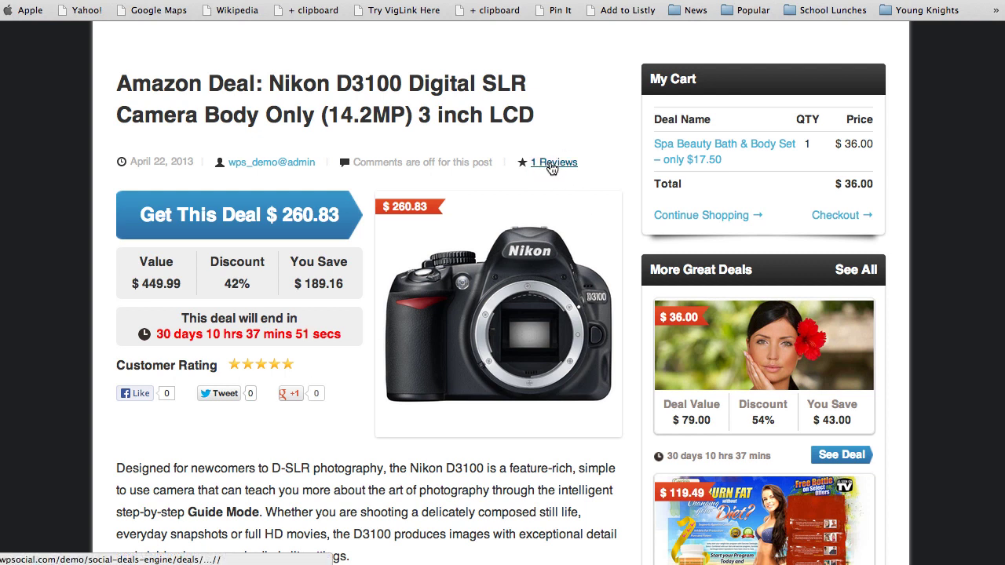
{"action": "left_click", "coordinate": [223, 213]}
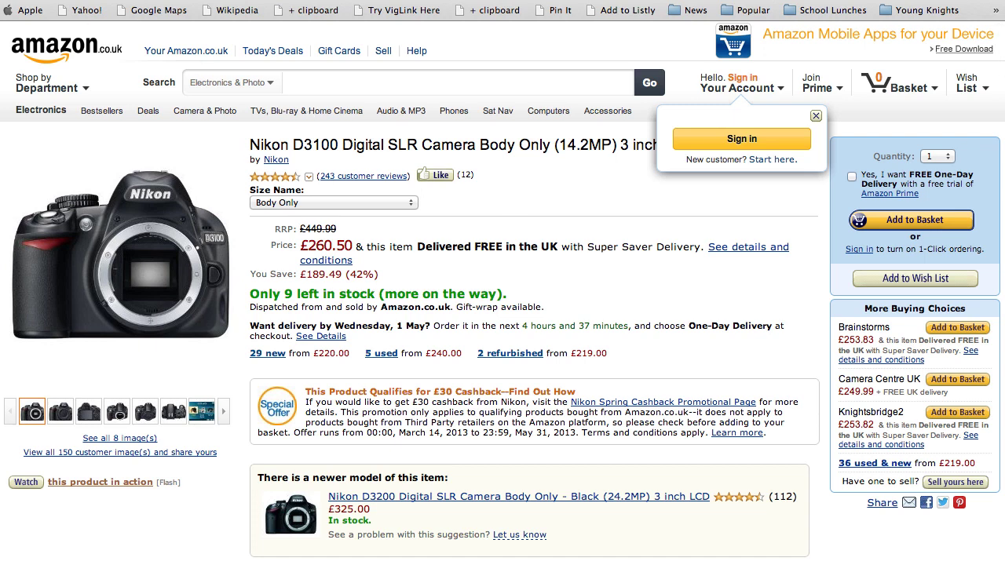
{"action": "key", "text": "ctrl+Tab"}
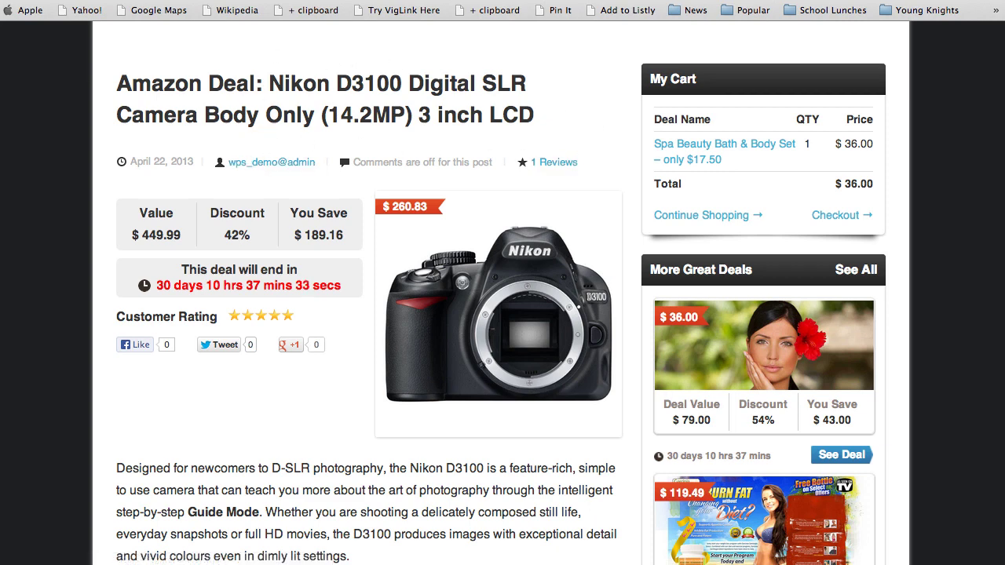
Switch to the WordPress admin, log in with the prefilled credentials, and view the Deal Sales list.
{"action": "key", "text": "ctrl+Tab"}
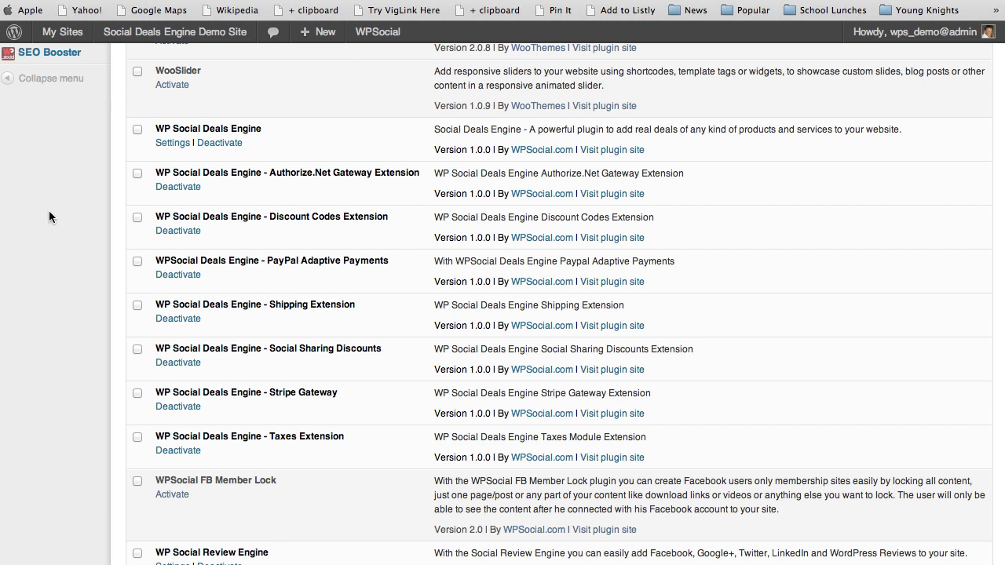
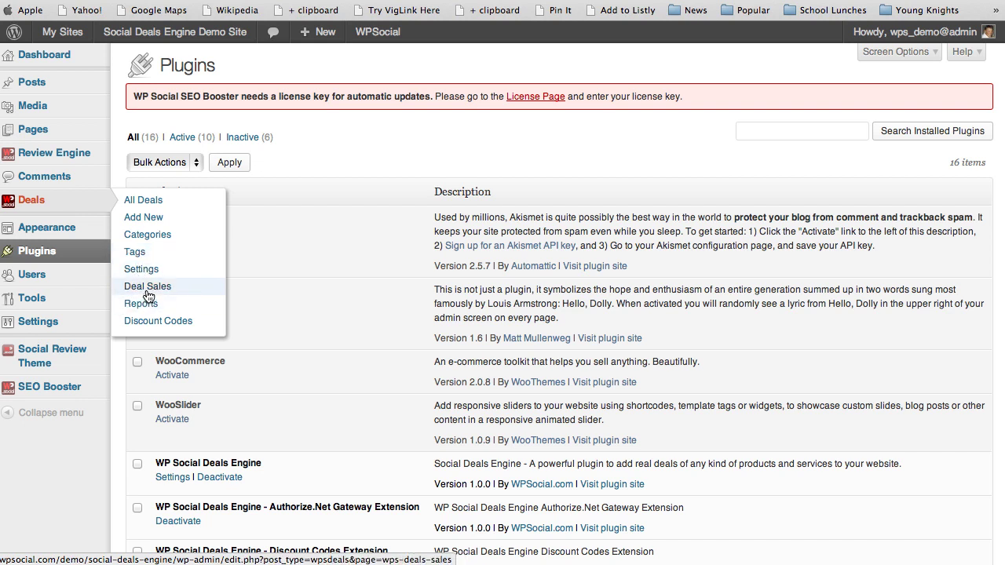
{"action": "left_click", "coordinate": [147, 286]}
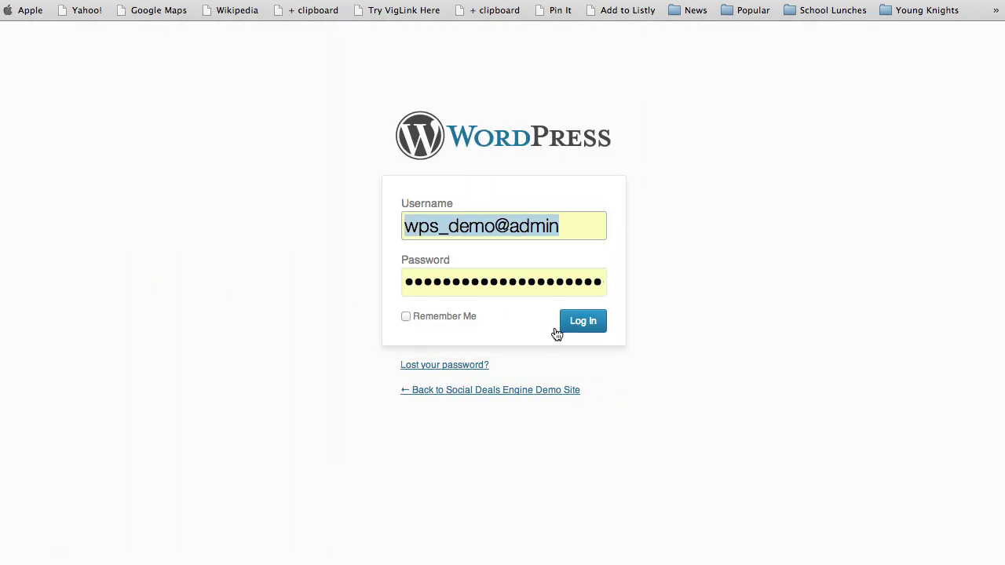
{"action": "left_click", "coordinate": [582, 323]}
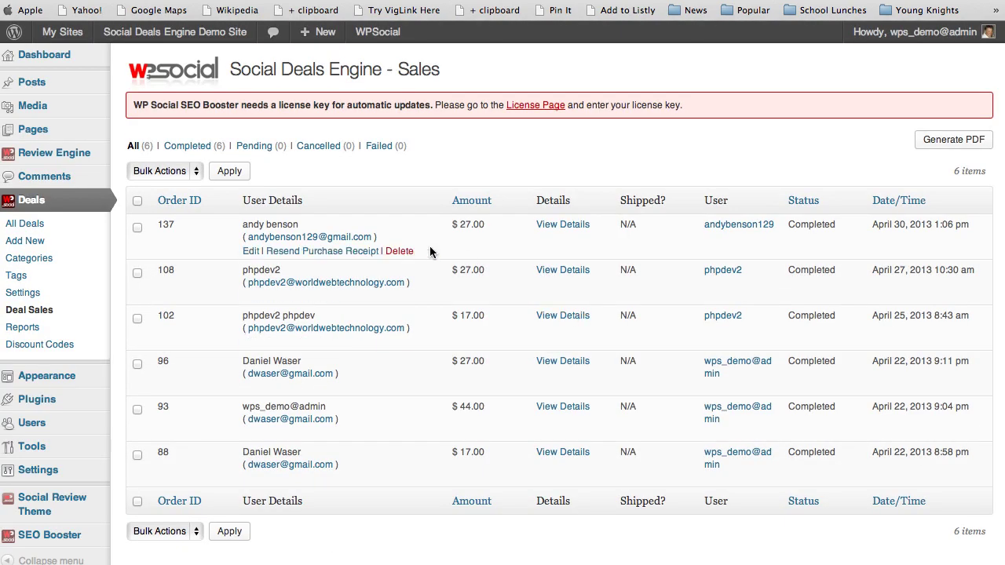
{"action": "scroll", "coordinate": [388, 422], "scroll_direction": "down", "scroll_amount": 2}
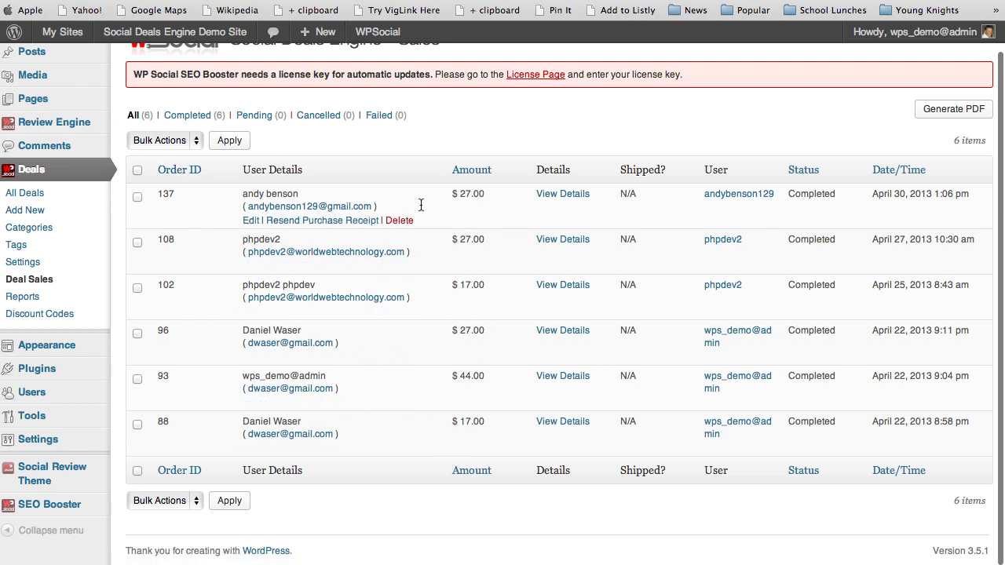
Examine the deal reports for Deals, Earnings, Customers, Logs and Taxes.
{"action": "left_click", "coordinate": [19, 297]}
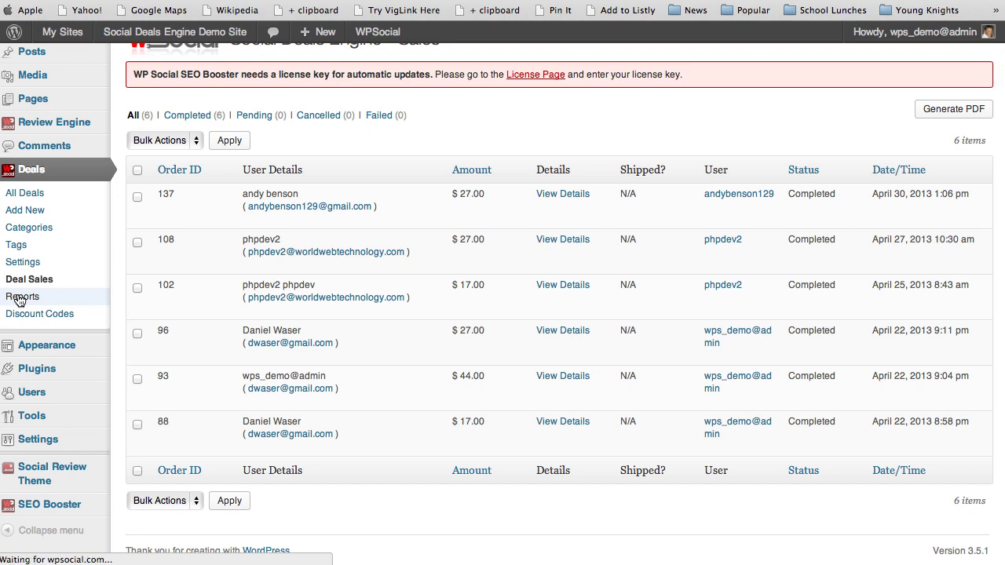
{"action": "scroll", "coordinate": [441, 379], "scroll_direction": "down", "scroll_amount": 2}
{"action": "scroll", "coordinate": [441, 379], "scroll_direction": "up", "scroll_amount": 2}
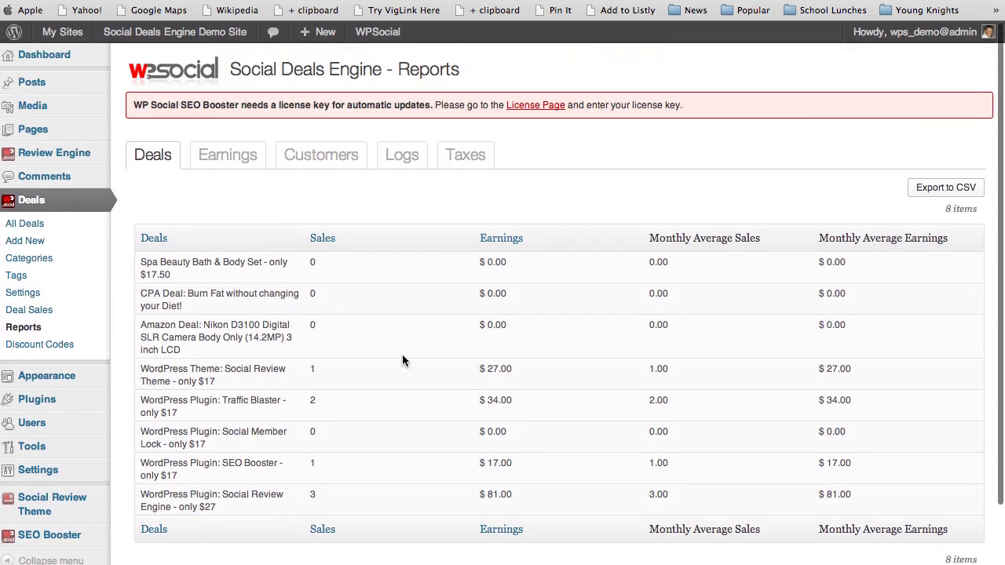
{"action": "left_click", "coordinate": [216, 156]}
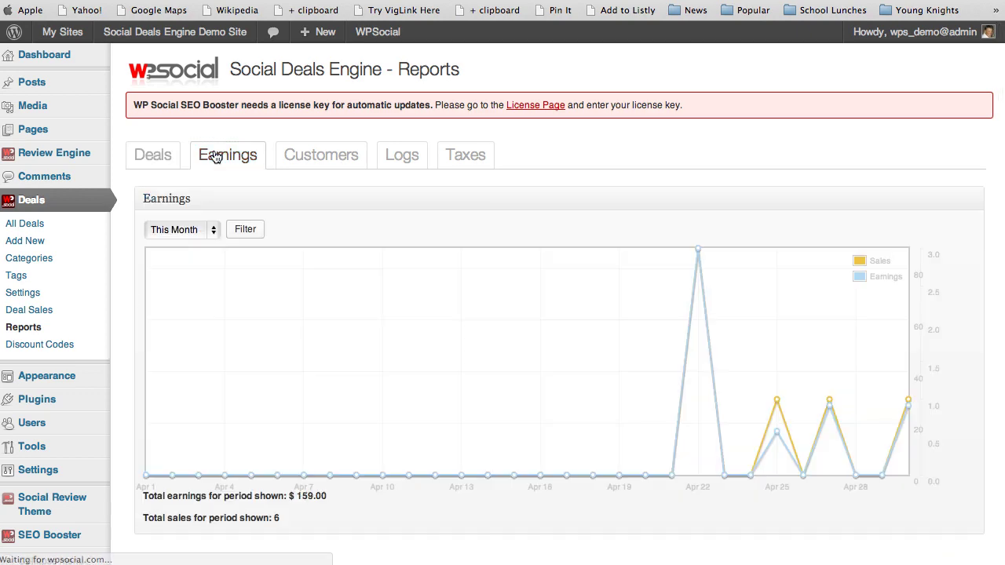
{"action": "left_click", "coordinate": [319, 156]}
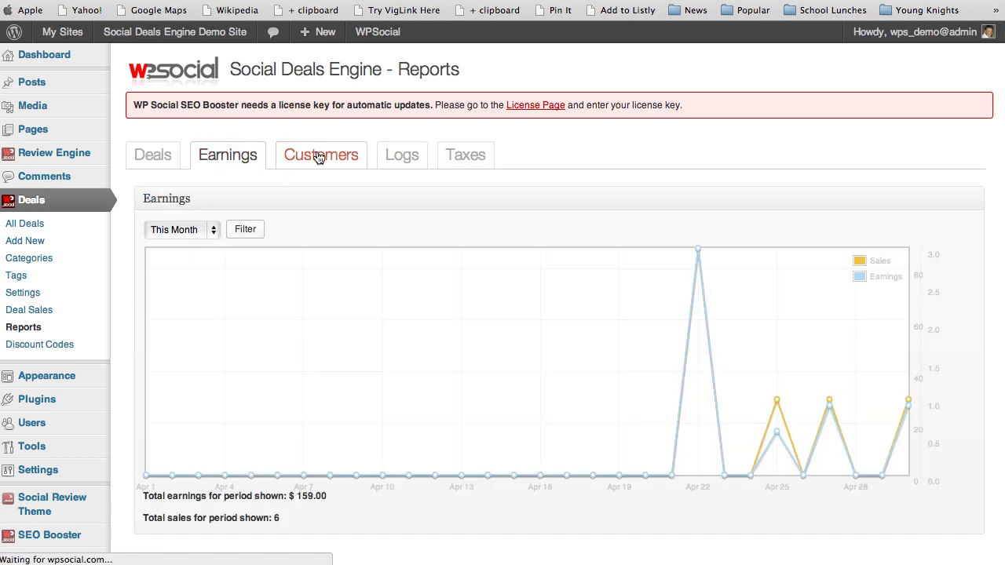
{"action": "left_click", "coordinate": [397, 156]}
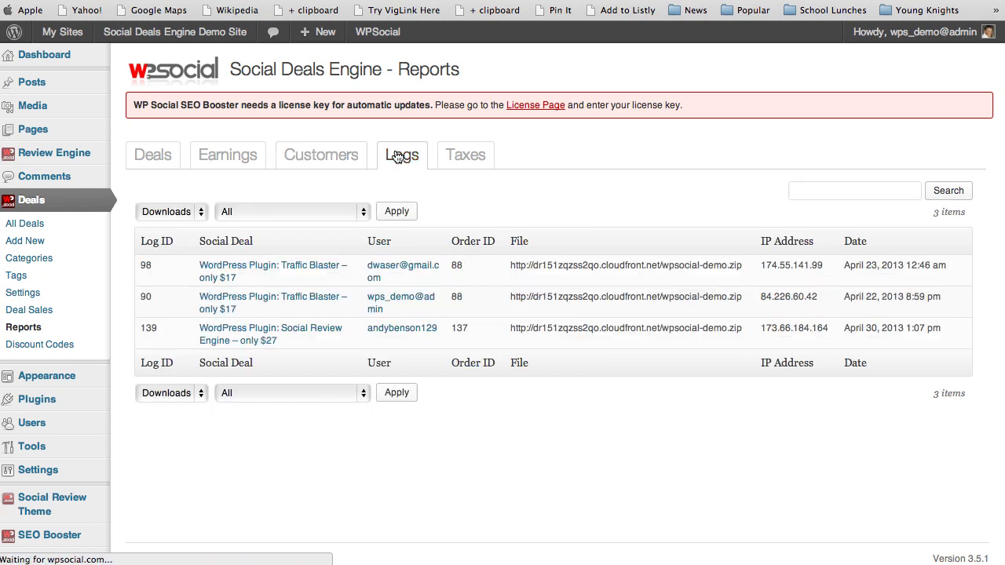
{"action": "left_click", "coordinate": [463, 159]}
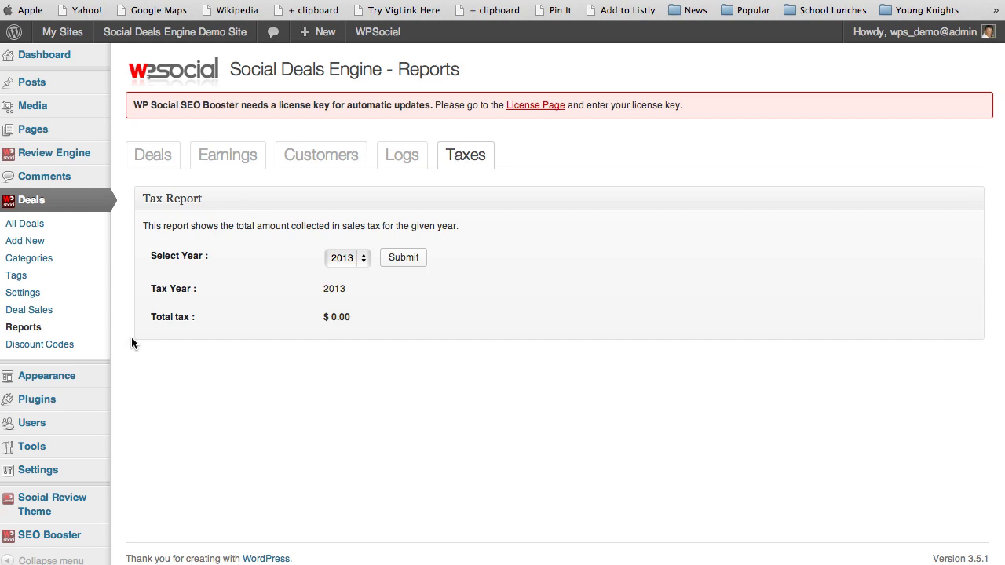
View the Discount Codes list and look through the form for adding a new discount code.
{"action": "left_click", "coordinate": [35, 346]}
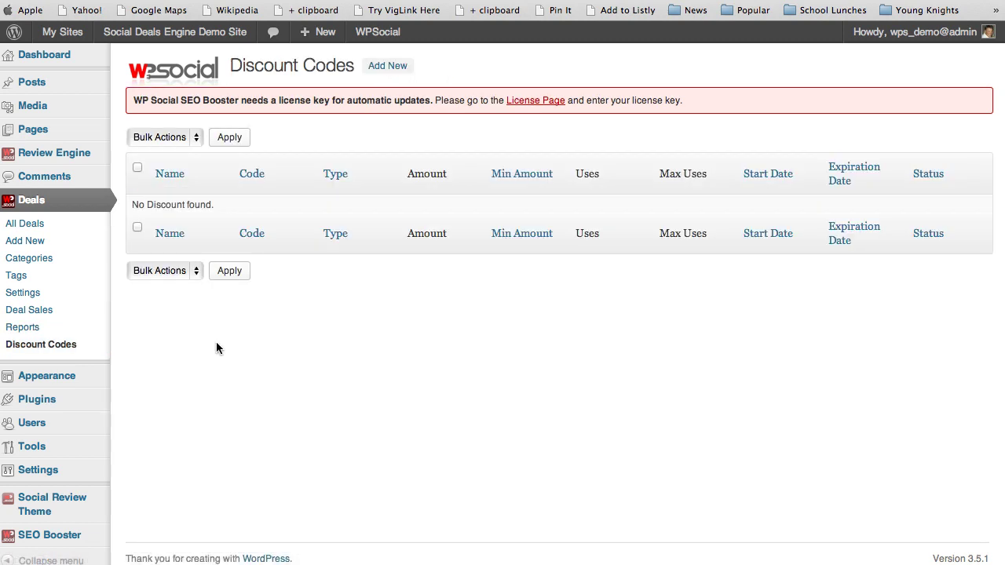
{"action": "left_click", "coordinate": [380, 66]}
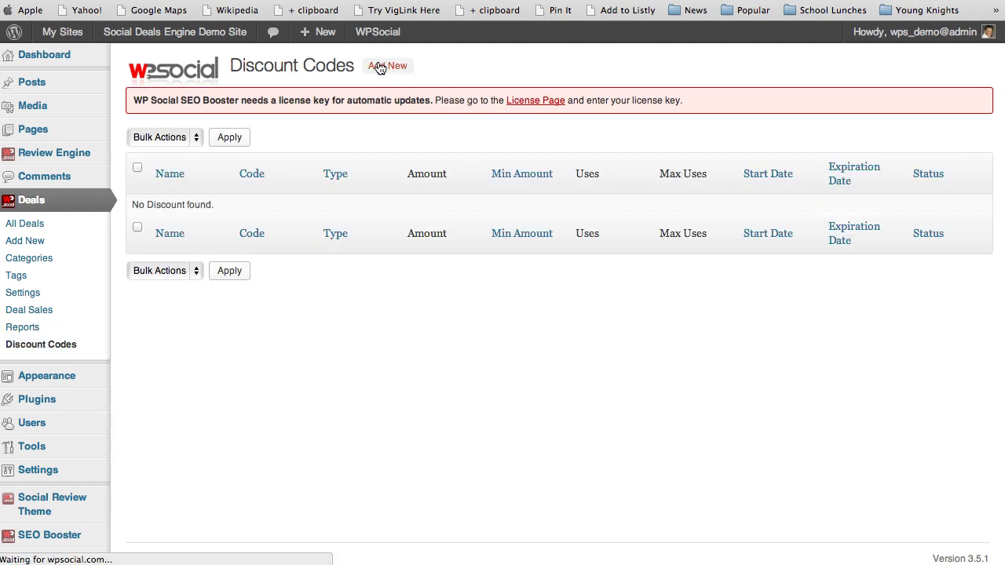
{"action": "scroll", "coordinate": [248, 331], "scroll_direction": "down", "scroll_amount": 5}
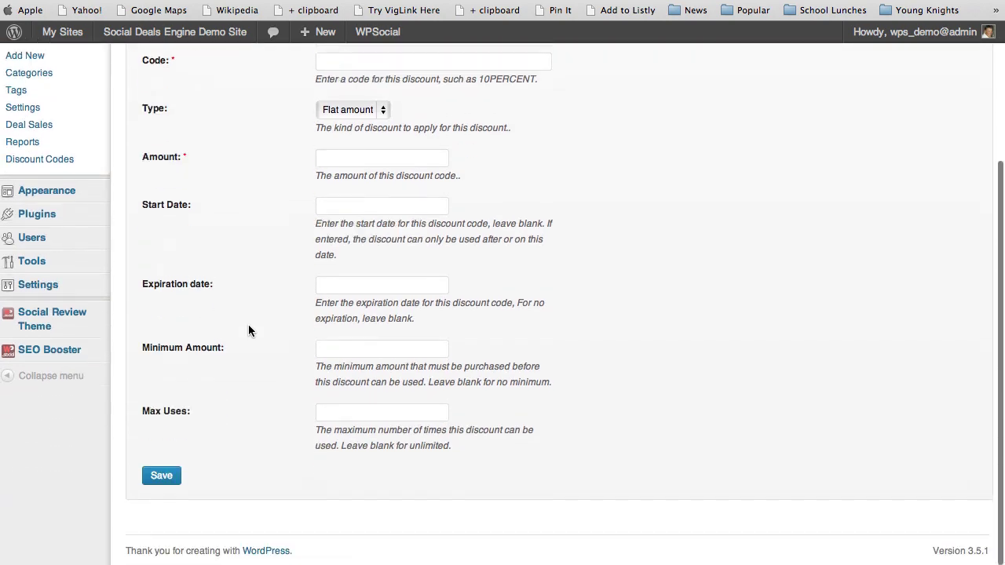
{"action": "scroll", "coordinate": [248, 330], "scroll_direction": "up", "scroll_amount": 5}
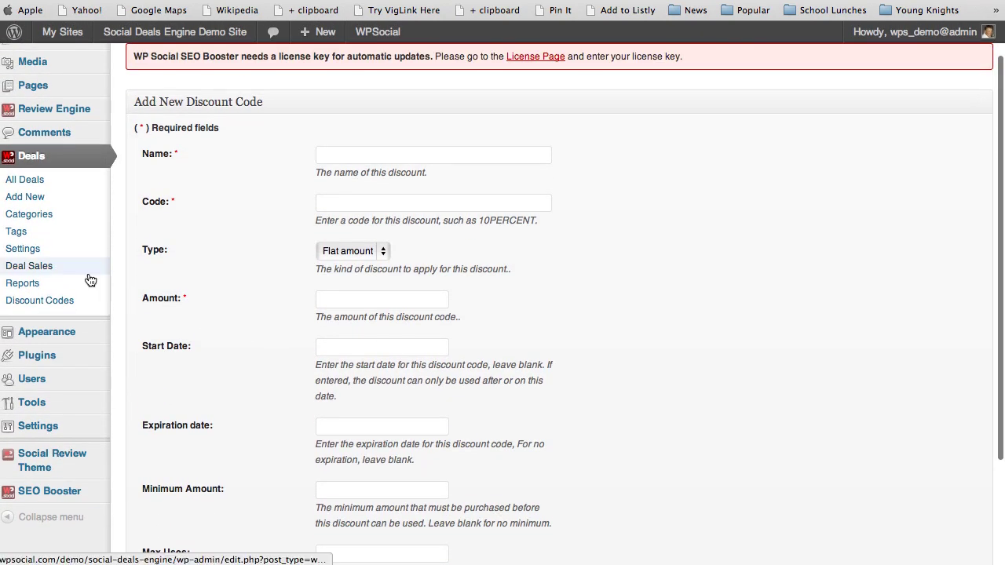
Open the Deals settings and review the General Settings, from the delete and test mode options through the social connect buttons.
{"action": "left_click", "coordinate": [17, 250]}
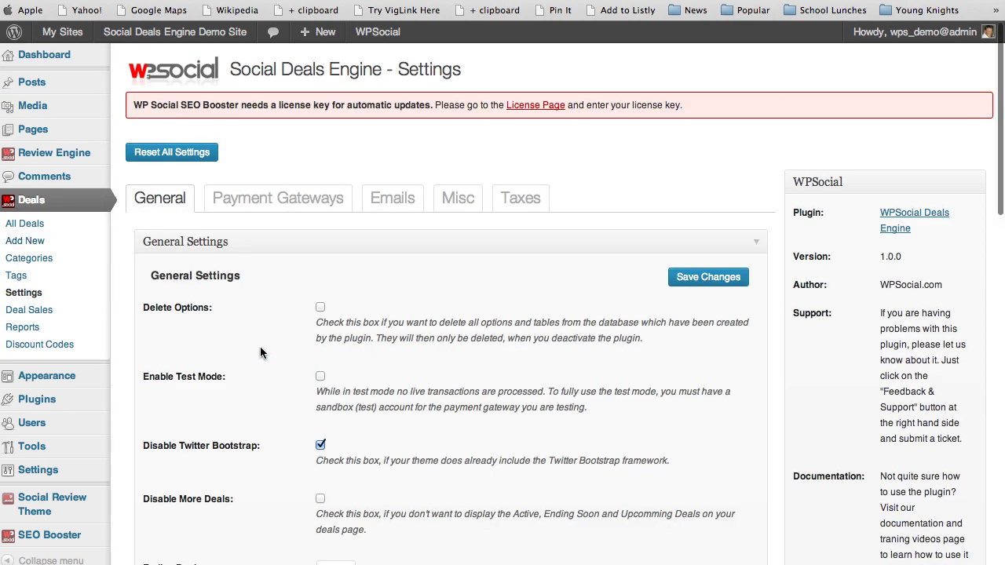
{"action": "scroll", "coordinate": [260, 346], "scroll_direction": "down", "scroll_amount": 4}
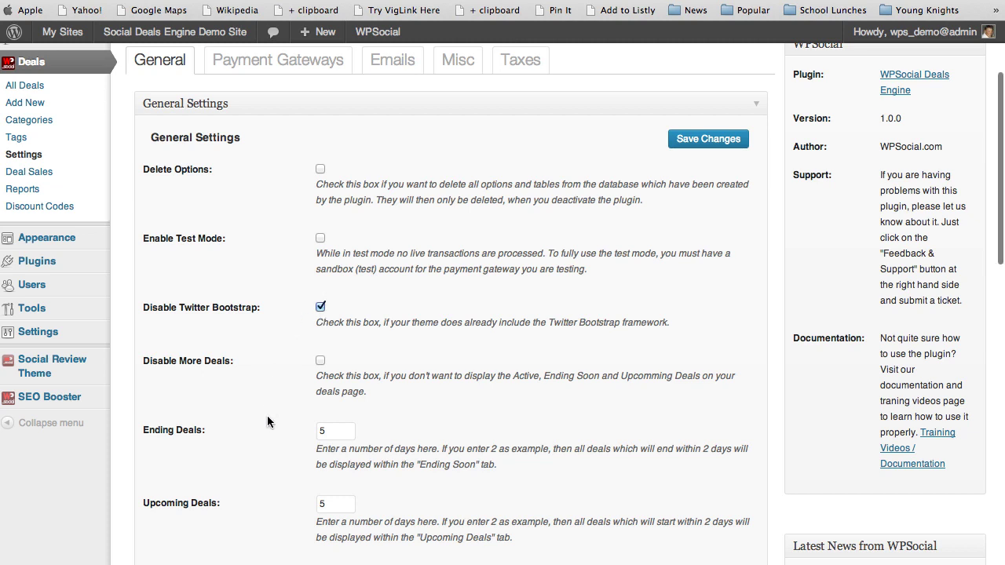
{"action": "scroll", "coordinate": [268, 417], "scroll_direction": "down", "scroll_amount": 1}
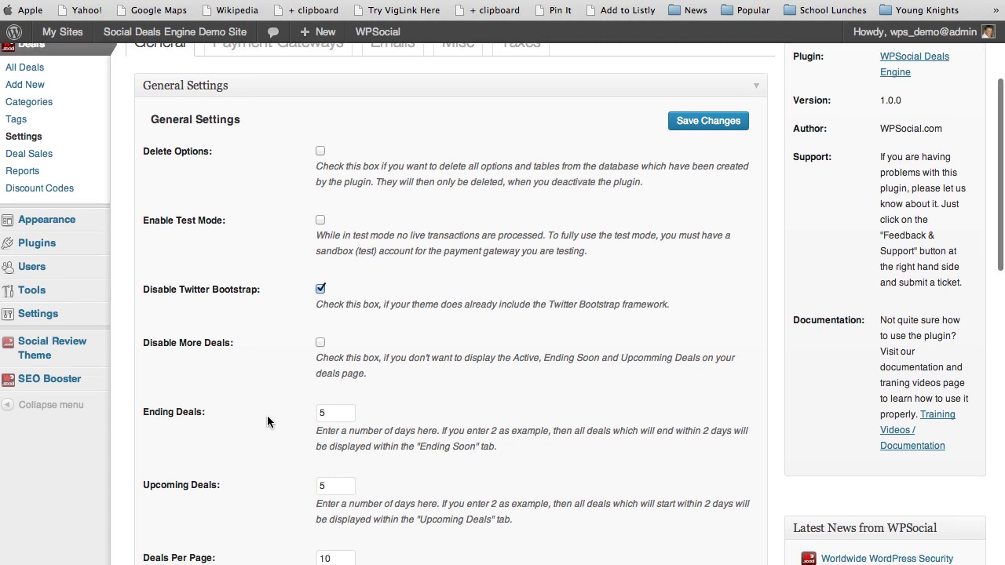
{"action": "scroll", "coordinate": [267, 416], "scroll_direction": "down", "scroll_amount": 3}
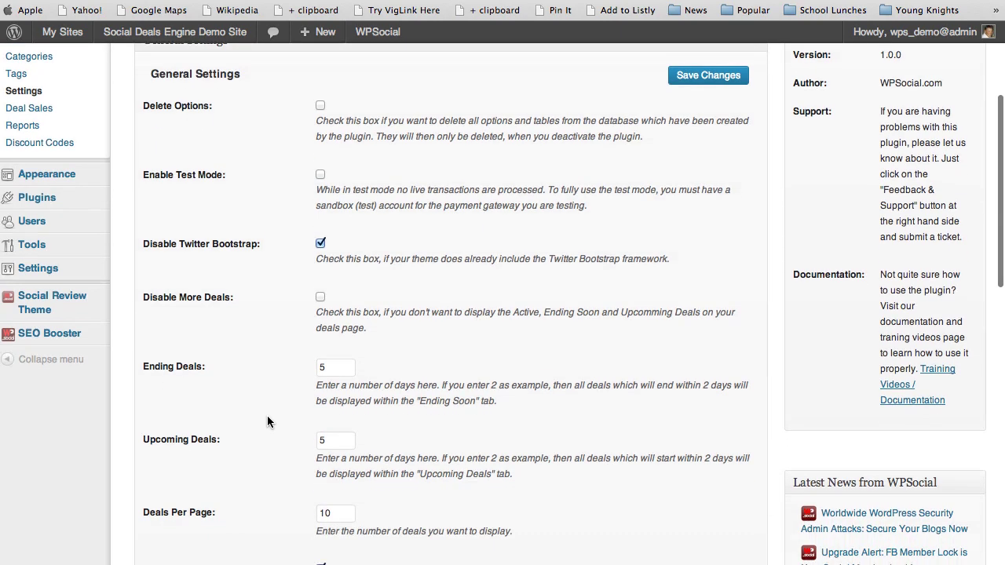
{"action": "scroll", "coordinate": [265, 421], "scroll_direction": "down", "scroll_amount": 5}
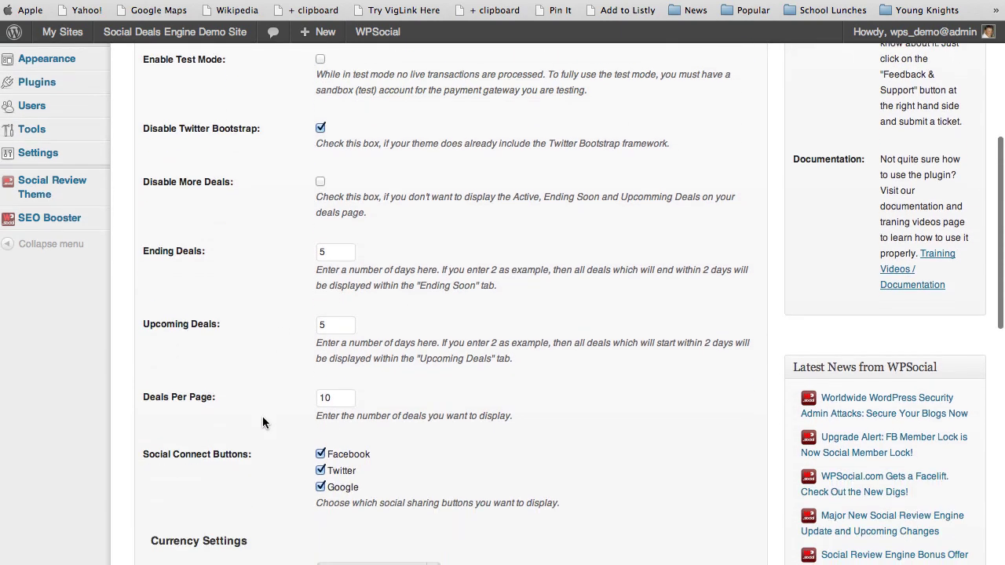
{"action": "scroll", "coordinate": [296, 424], "scroll_direction": "down", "scroll_amount": 3}
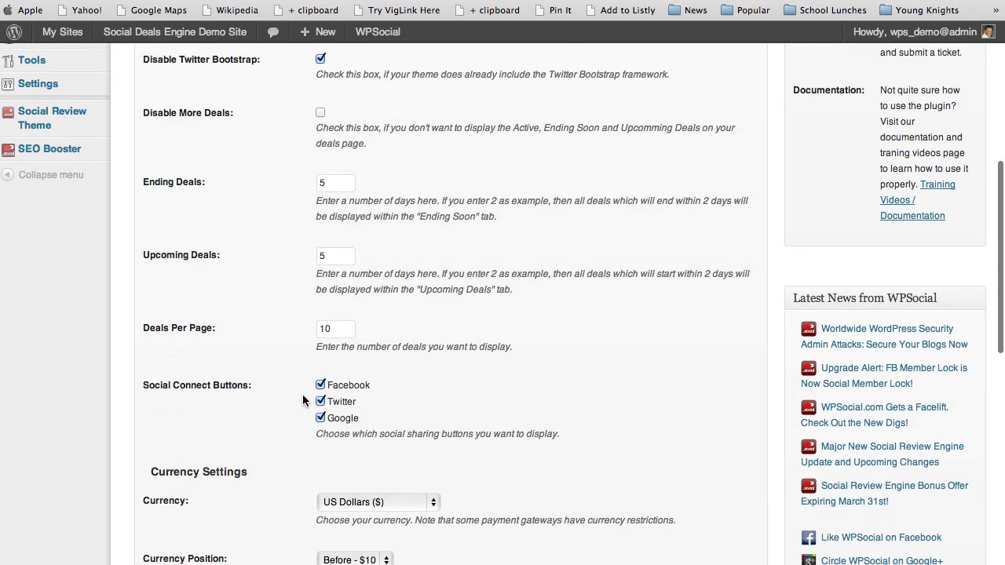
{"action": "scroll", "coordinate": [297, 422], "scroll_direction": "down", "scroll_amount": 8}
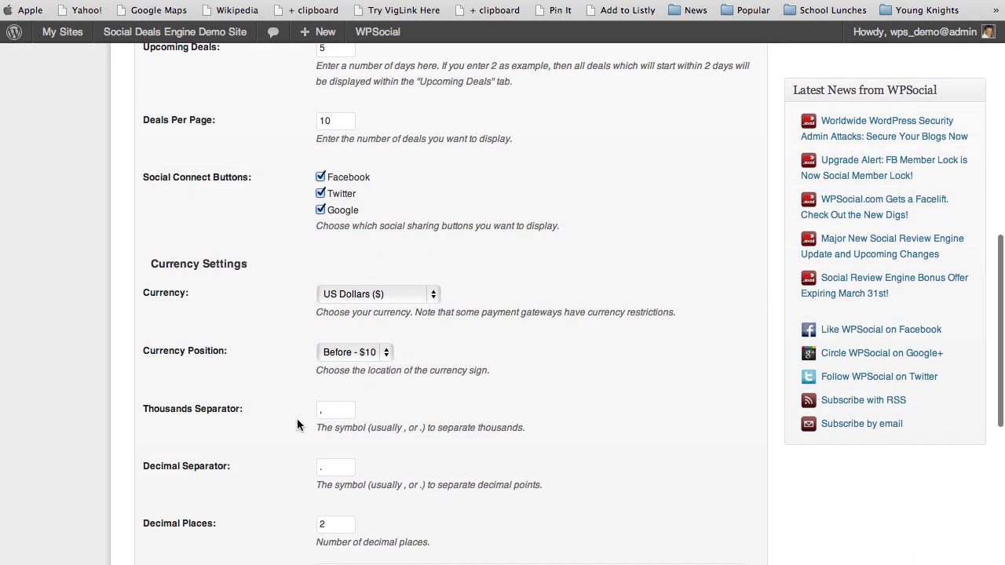
Examine the currency settings, including the list of available currencies, and the shipping settings of the general options.
{"action": "scroll", "coordinate": [286, 393], "scroll_direction": "down", "scroll_amount": 1}
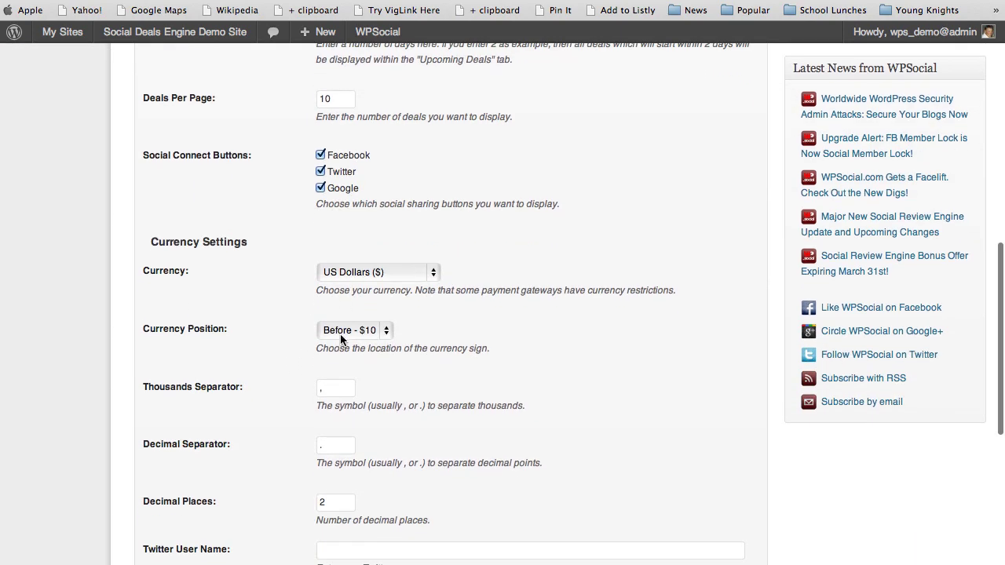
{"action": "left_click", "coordinate": [433, 273]}
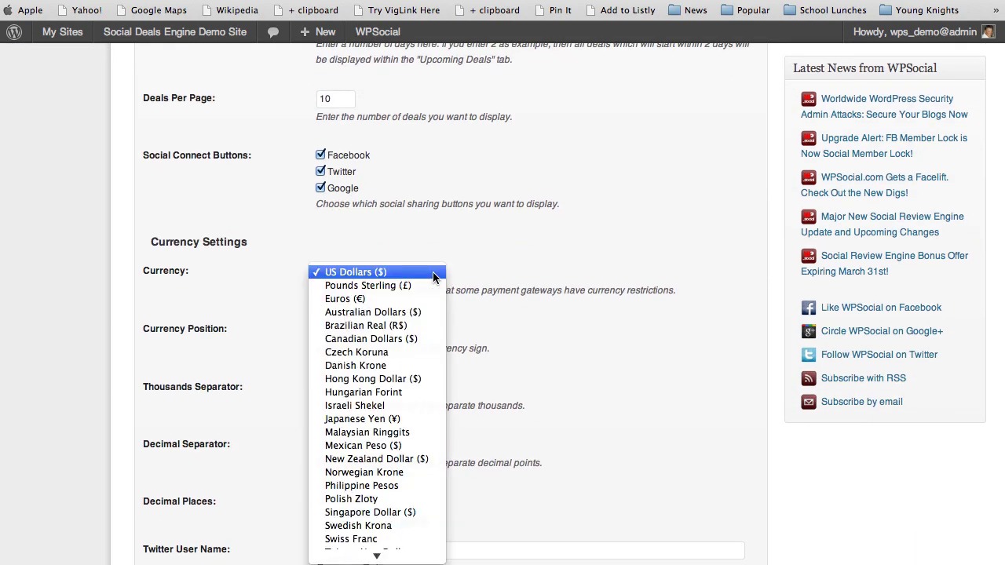
{"action": "left_click", "coordinate": [500, 263]}
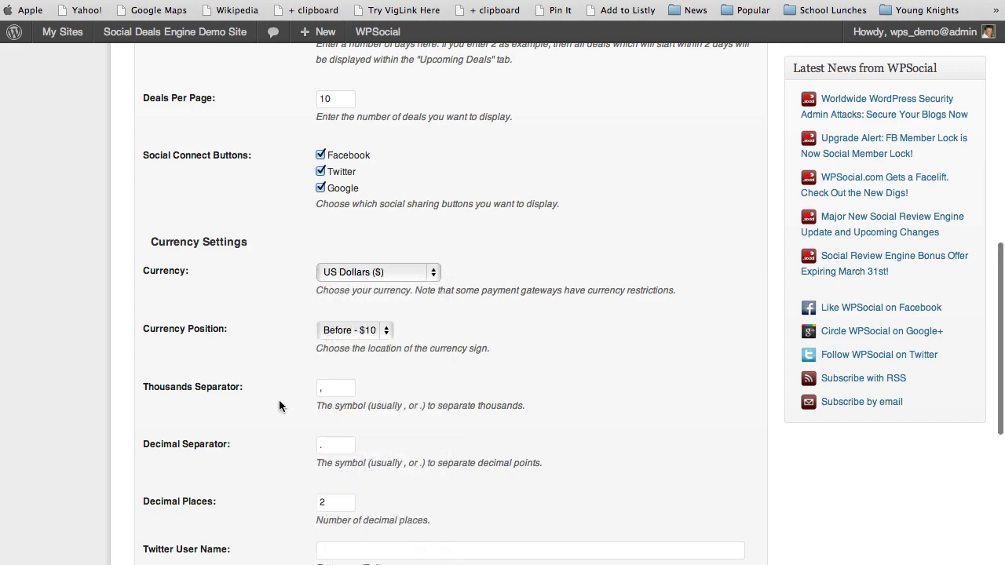
{"action": "scroll", "coordinate": [280, 406], "scroll_direction": "down", "scroll_amount": 3}
{"action": "scroll", "coordinate": [280, 406], "scroll_direction": "down", "scroll_amount": 1}
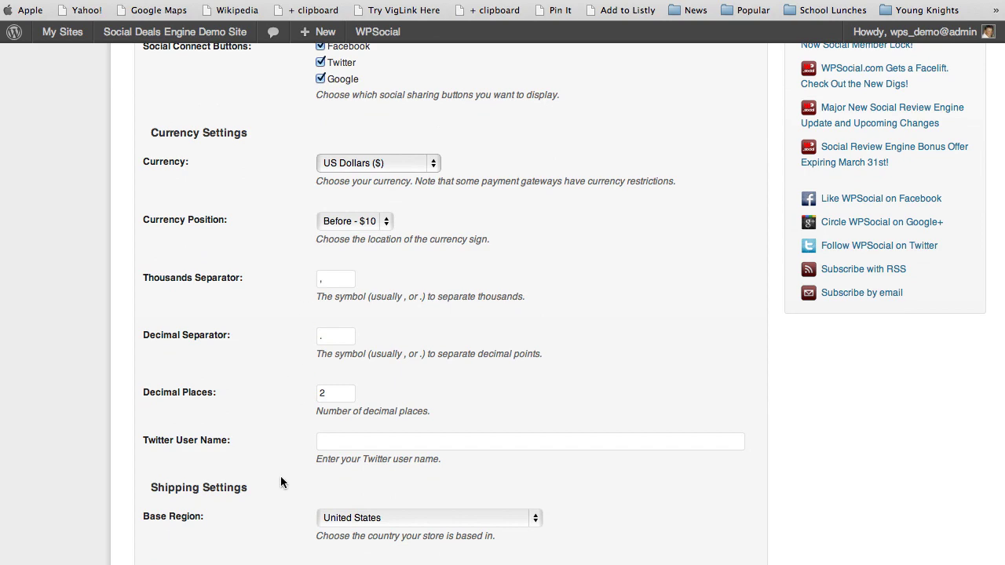
{"action": "scroll", "coordinate": [286, 462], "scroll_direction": "down", "scroll_amount": 8}
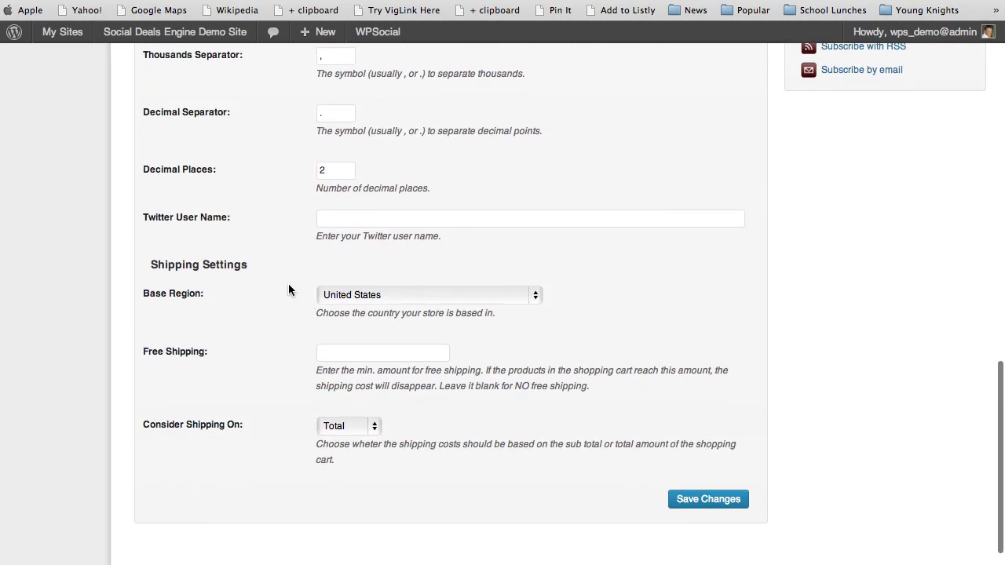
{"action": "scroll", "coordinate": [184, 317], "scroll_direction": "up", "scroll_amount": 15}
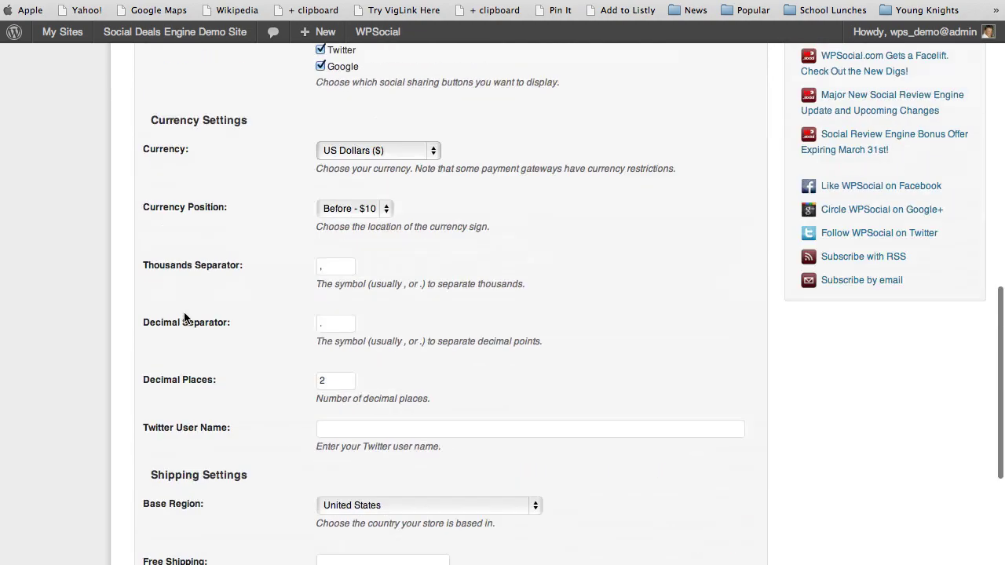
{"action": "scroll", "coordinate": [223, 266], "scroll_direction": "up", "scroll_amount": 3}
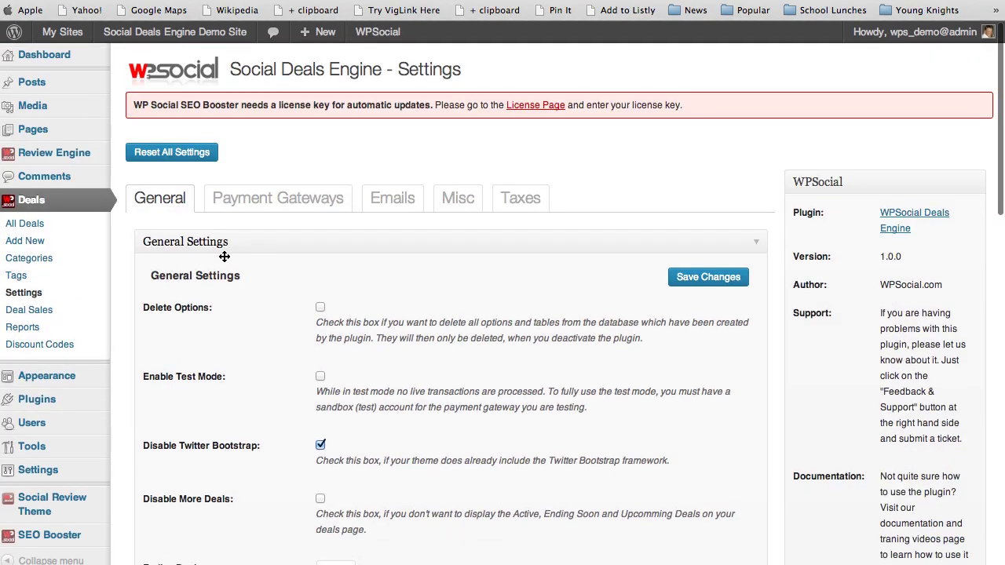
View the Payment Gateways settings and read through the buyer, seller and order update email templates in the Emails settings.
{"action": "left_click", "coordinate": [272, 204]}
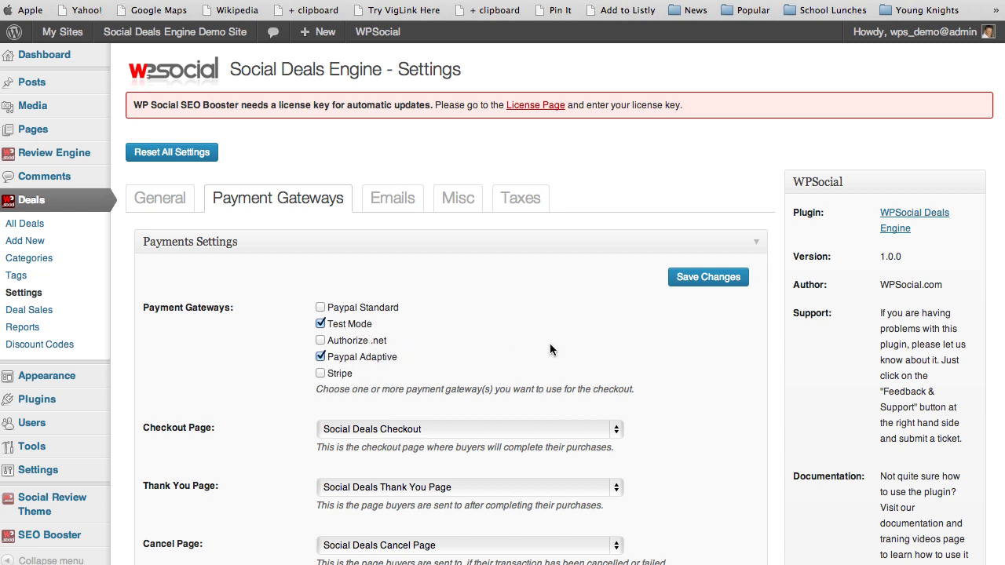
{"action": "left_click", "coordinate": [392, 198]}
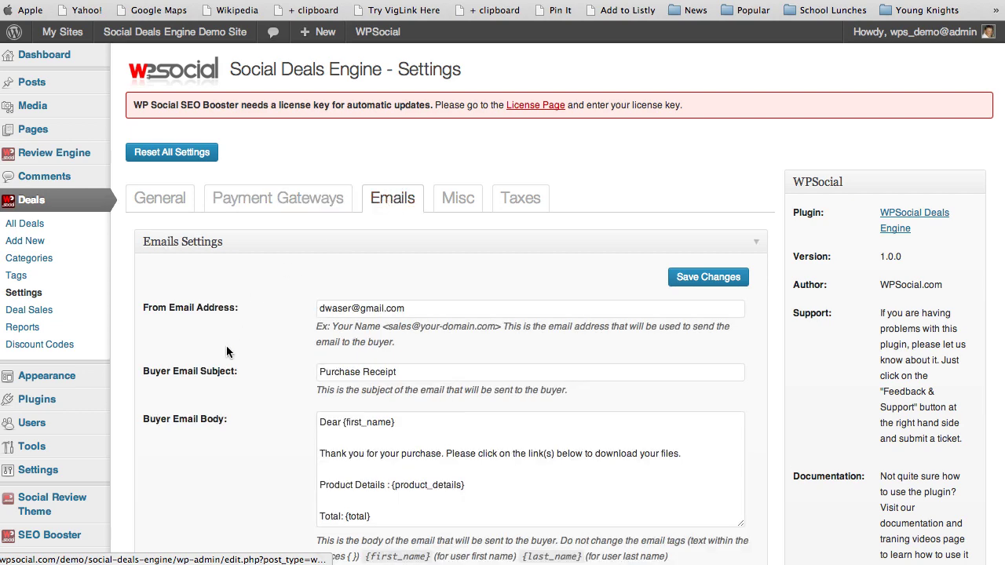
{"action": "scroll", "coordinate": [263, 448], "scroll_direction": "down", "scroll_amount": 10}
{"action": "scroll", "coordinate": [261, 445], "scroll_direction": "down", "scroll_amount": 2}
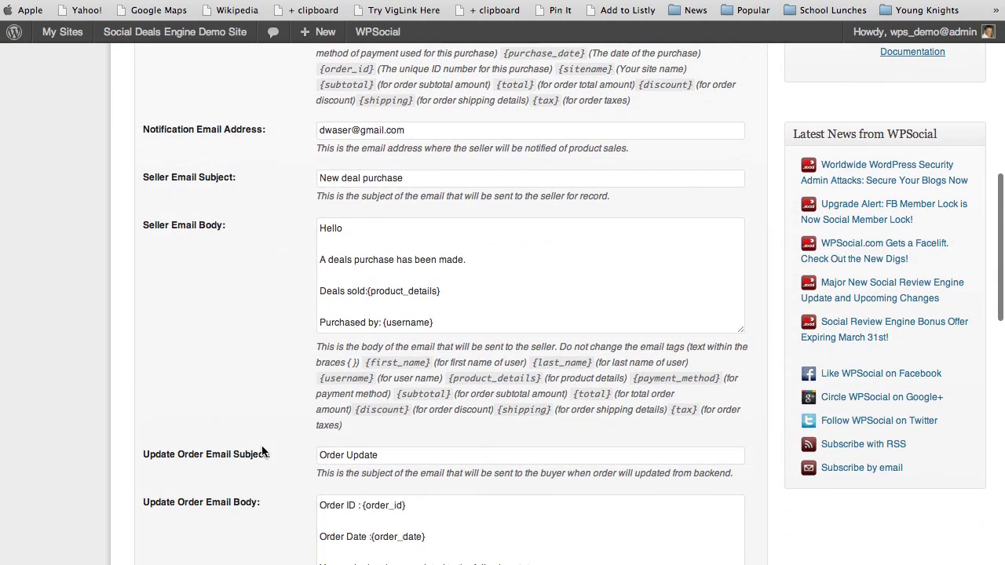
{"action": "scroll", "coordinate": [263, 453], "scroll_direction": "down", "scroll_amount": 3}
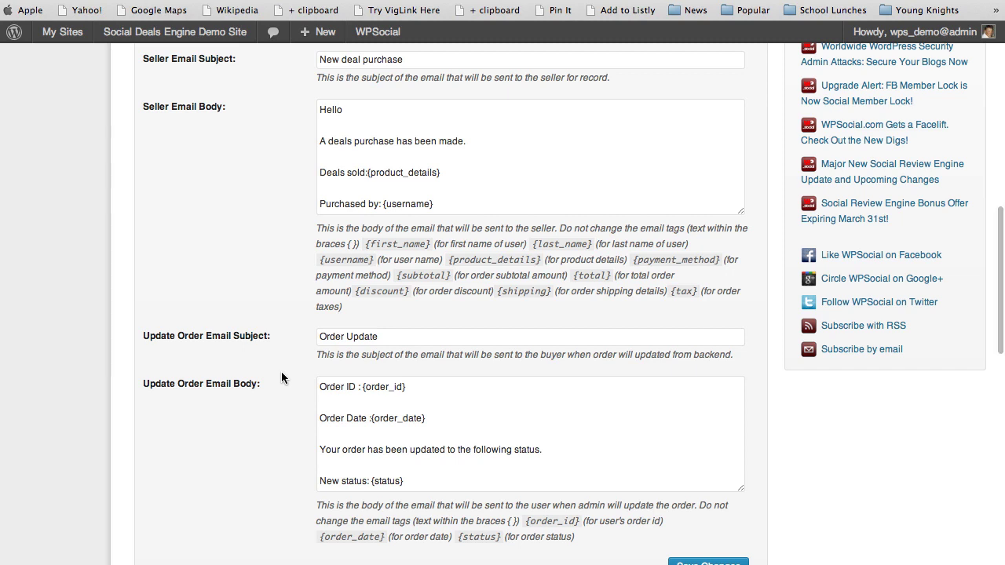
{"action": "left_click_drag", "start_coordinate": [383, 204], "coordinate": [433, 204]}
{"action": "left_click", "coordinate": [283, 243]}
Examine the Optin Form Settings, including the checkbox message, form HTML code and the email and name fields.
{"action": "scroll", "coordinate": [267, 384], "scroll_direction": "down", "scroll_amount": 7}
{"action": "scroll", "coordinate": [269, 378], "scroll_direction": "down", "scroll_amount": 7}
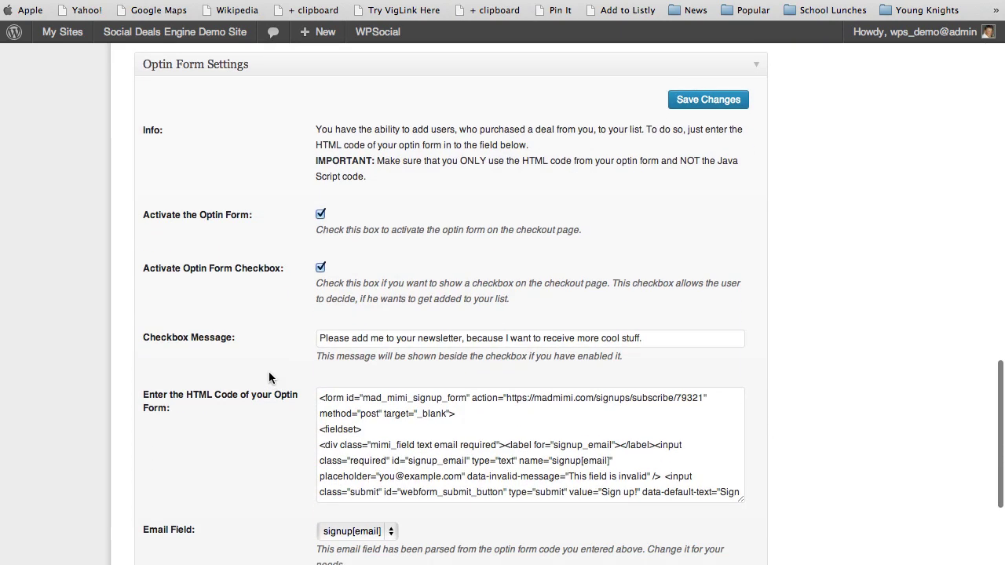
{"action": "scroll", "coordinate": [268, 376], "scroll_direction": "down", "scroll_amount": 5}
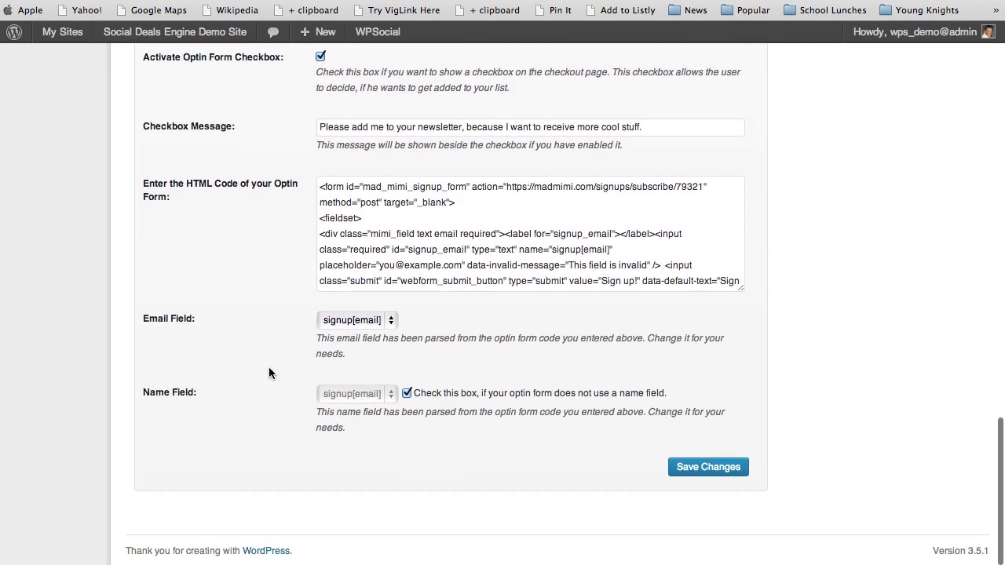
{"action": "scroll", "coordinate": [268, 367], "scroll_direction": "up", "scroll_amount": 20}
{"action": "scroll", "coordinate": [268, 373], "scroll_direction": "up", "scroll_amount": 2}
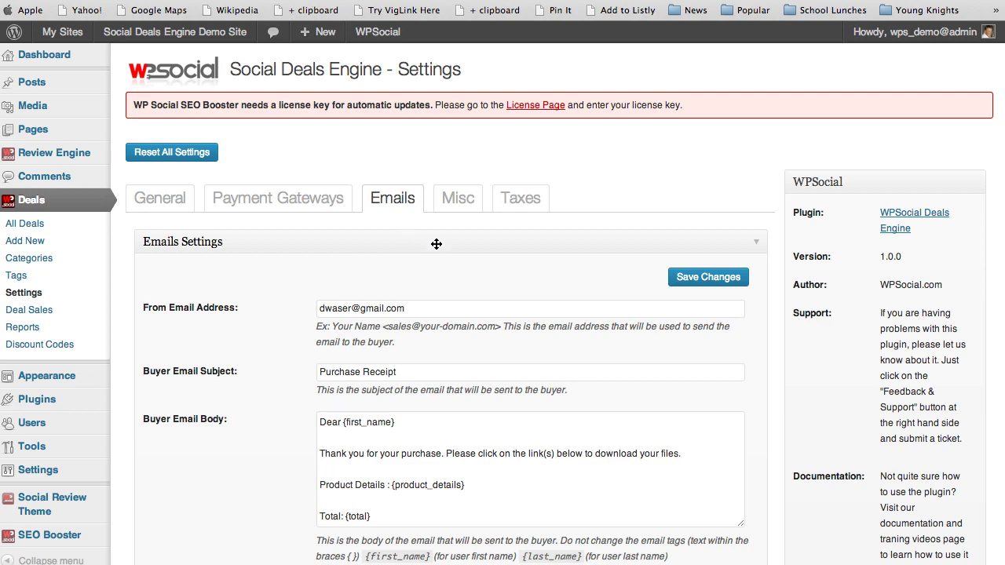
Review the Misc settings, covering cart text, download link expiration, checkout options and the terms of agreement content.
{"action": "left_click", "coordinate": [460, 201]}
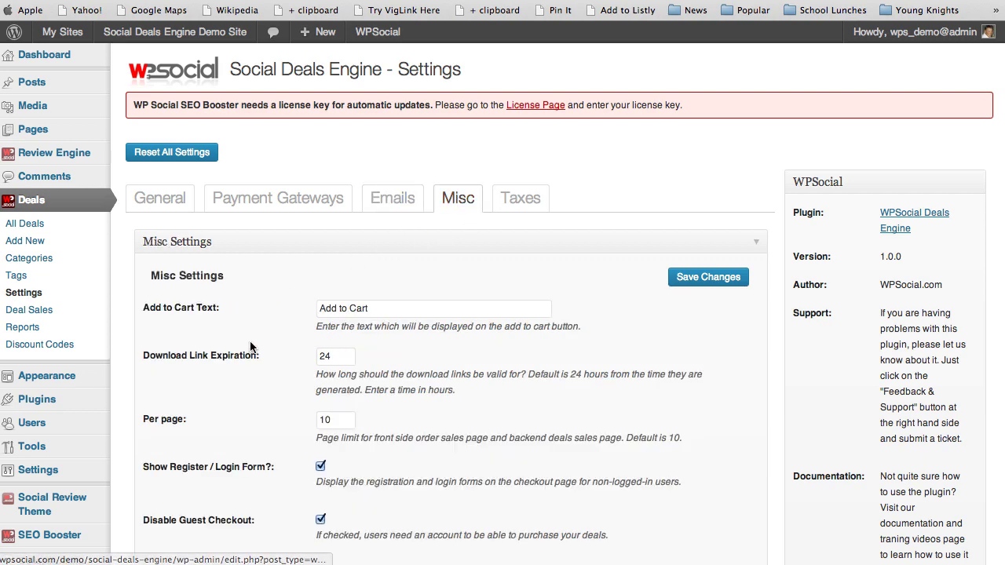
{"action": "scroll", "coordinate": [251, 342], "scroll_direction": "down", "scroll_amount": 3}
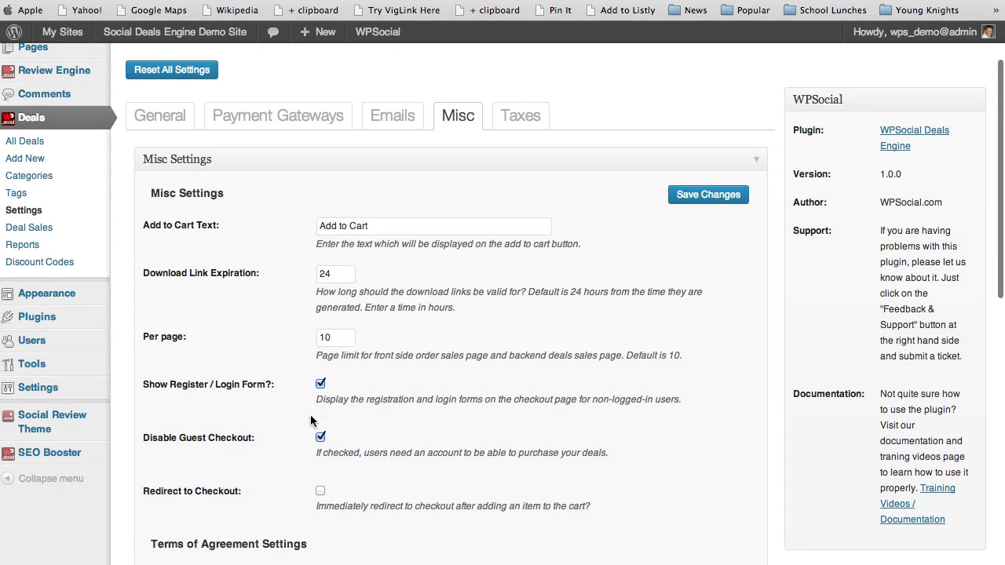
{"action": "scroll", "coordinate": [311, 416], "scroll_direction": "down", "scroll_amount": 9}
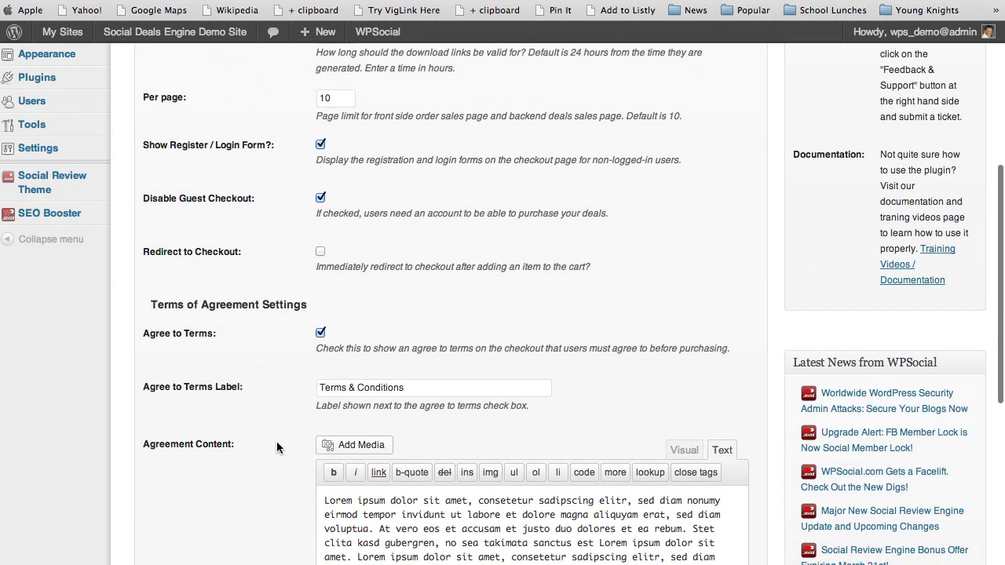
{"action": "scroll", "coordinate": [276, 448], "scroll_direction": "down", "scroll_amount": 13}
{"action": "scroll", "coordinate": [276, 448], "scroll_direction": "up", "scroll_amount": 14}
{"action": "scroll", "coordinate": [276, 448], "scroll_direction": "up", "scroll_amount": 11}
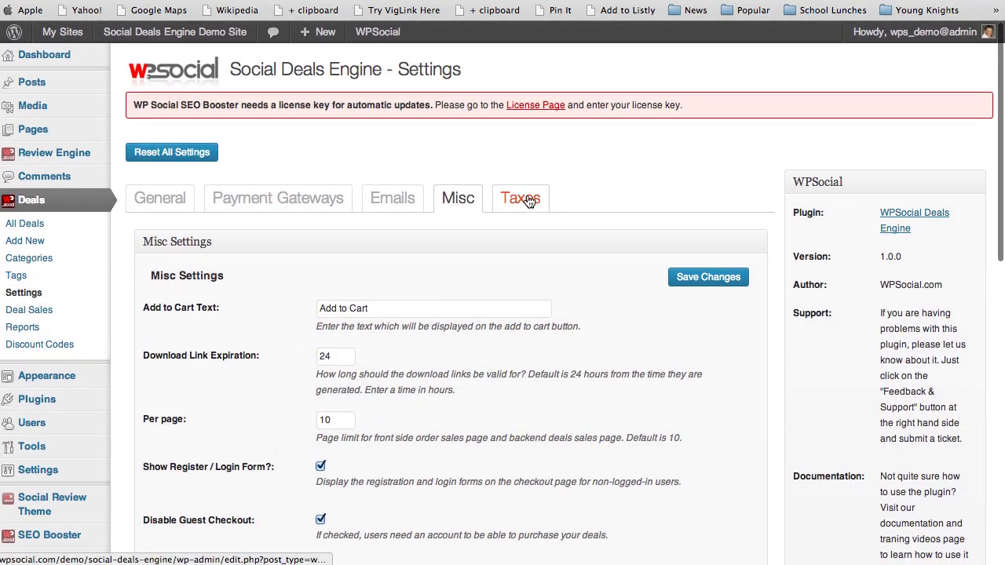
View the Tax Settings for enabling taxes, the tax rate, tax in prices and calculation after discounts.
{"action": "left_click", "coordinate": [531, 202]}
{"action": "scroll", "coordinate": [289, 439], "scroll_direction": "down", "scroll_amount": 3}
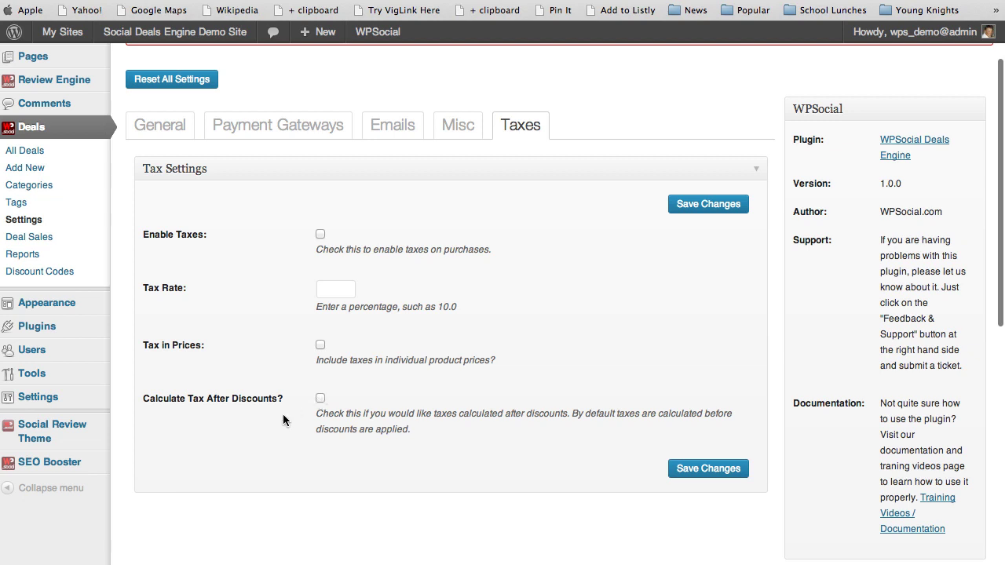
{"action": "scroll", "coordinate": [272, 337], "scroll_direction": "up", "scroll_amount": 3}
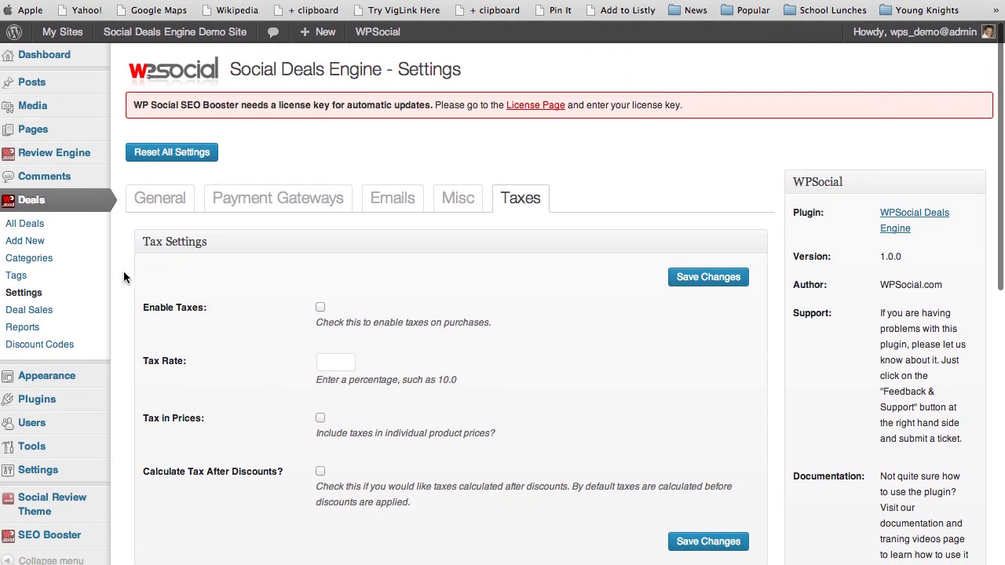
Open the Spa Beauty Bath & Body Set deal from the list of all deals for editing and look over its description.
{"action": "left_click", "coordinate": [19, 225]}
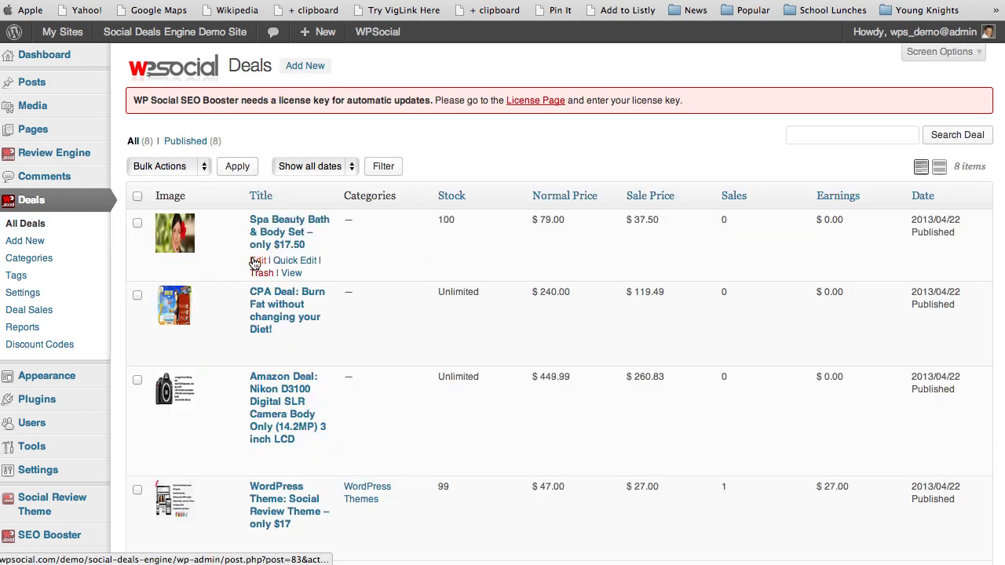
{"action": "left_click", "coordinate": [256, 261]}
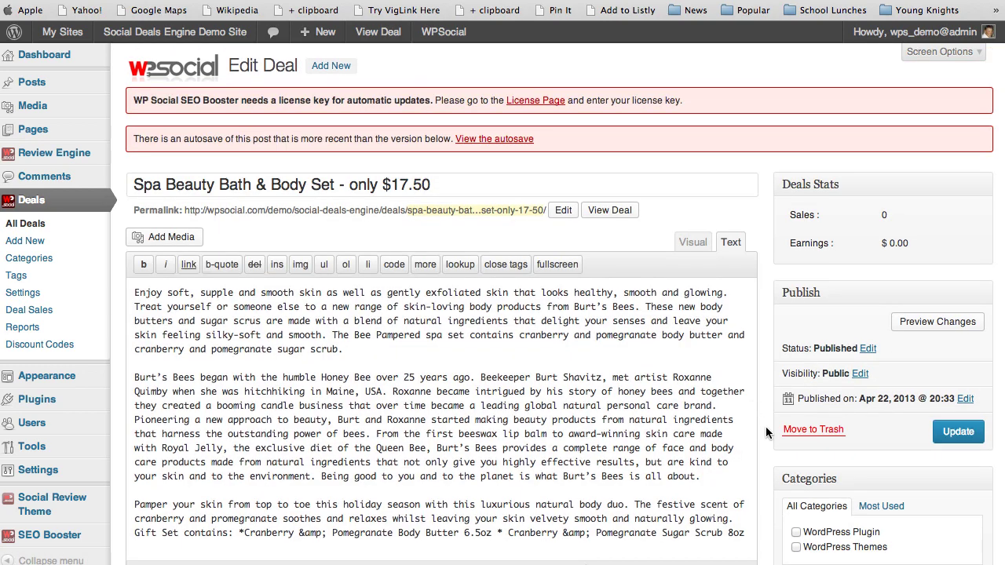
{"action": "scroll", "coordinate": [767, 432], "scroll_direction": "down", "scroll_amount": 1}
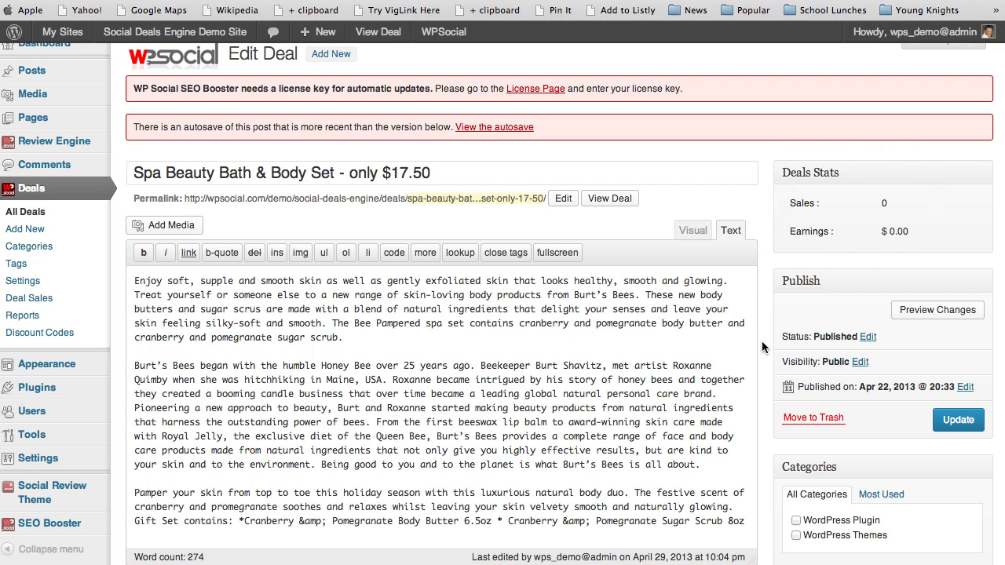
{"action": "scroll", "coordinate": [761, 346], "scroll_direction": "down", "scroll_amount": 5}
{"action": "scroll", "coordinate": [762, 348], "scroll_direction": "down", "scroll_amount": 7}
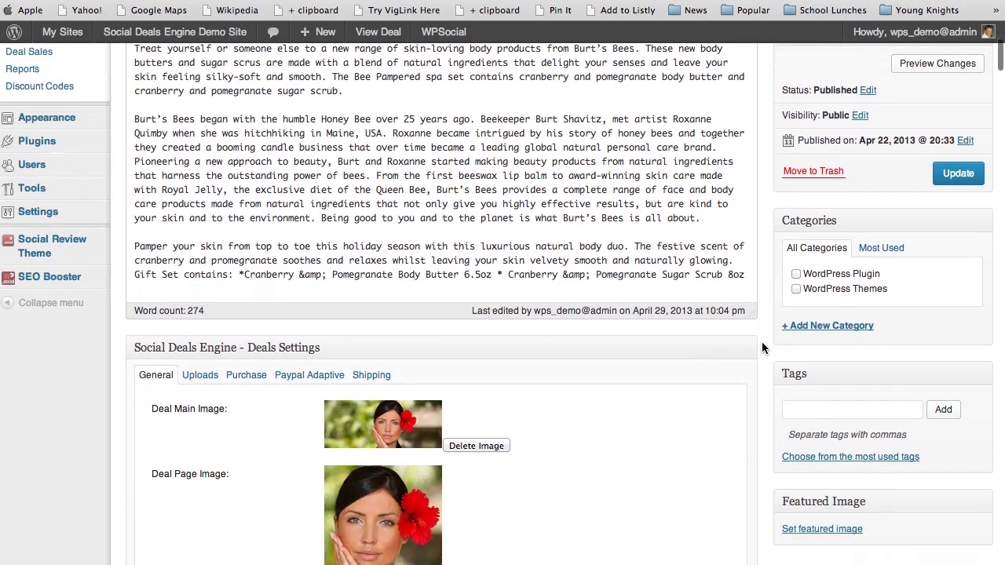
Examine the deal's general settings for images, dates, availability and prices, and view the start date calendar without changing the date.
{"action": "scroll", "coordinate": [625, 385], "scroll_direction": "down", "scroll_amount": 2}
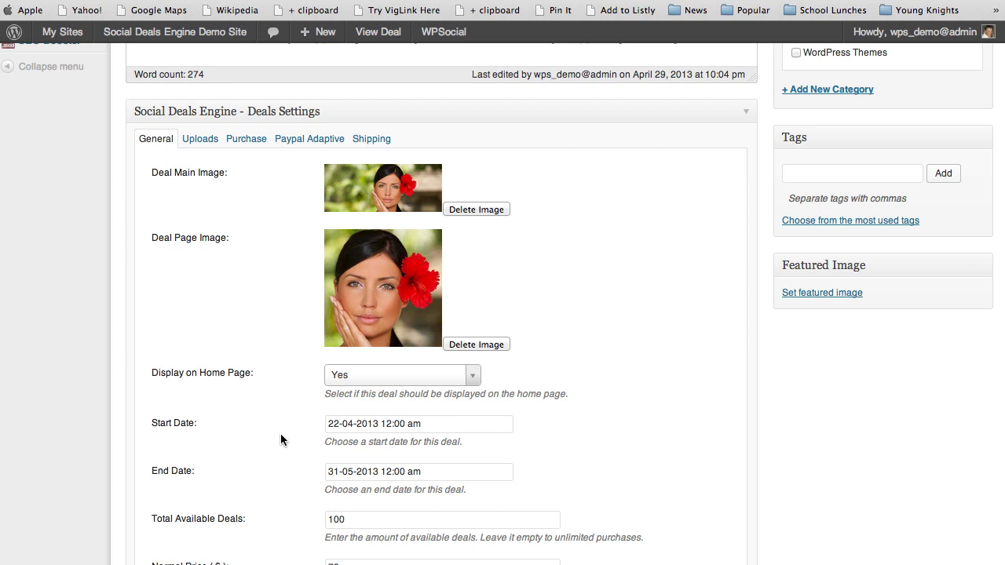
{"action": "scroll", "coordinate": [280, 434], "scroll_direction": "down", "scroll_amount": 3}
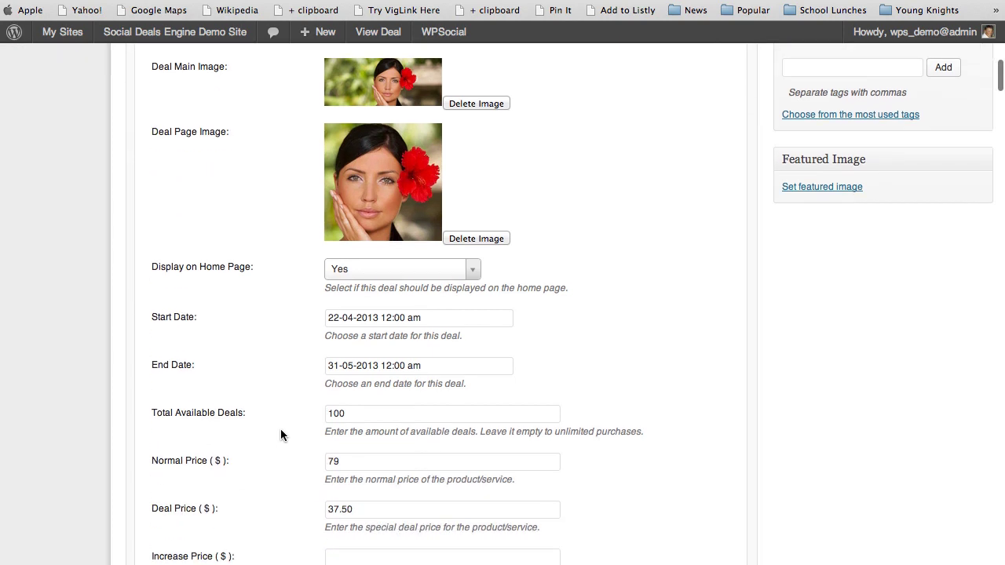
{"action": "left_click", "coordinate": [483, 318]}
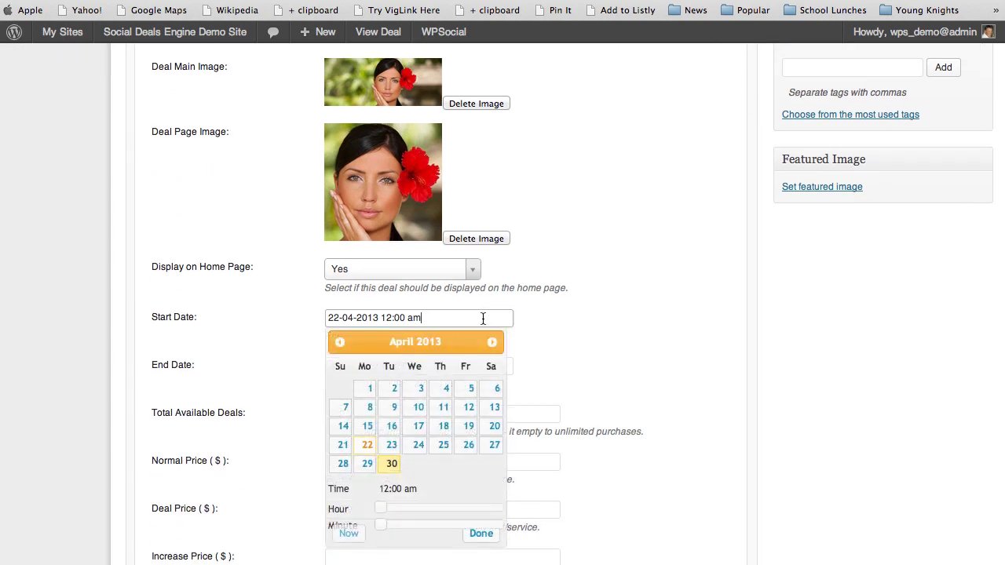
{"action": "left_click", "coordinate": [630, 351]}
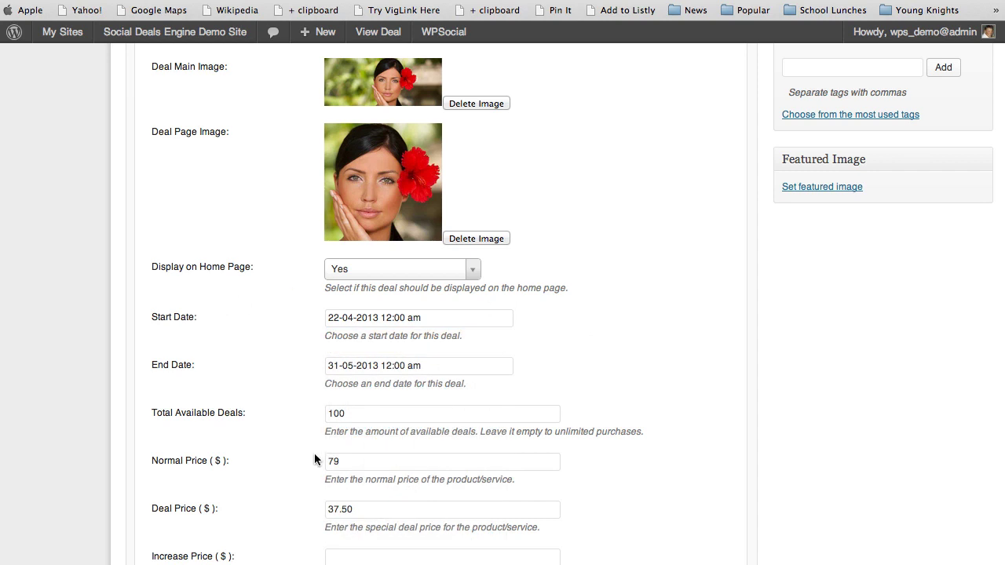
Review the deal's normal and deal prices, price increase fields and Purchase Link for affiliate deals.
{"action": "scroll", "coordinate": [314, 459], "scroll_direction": "down", "scroll_amount": 3}
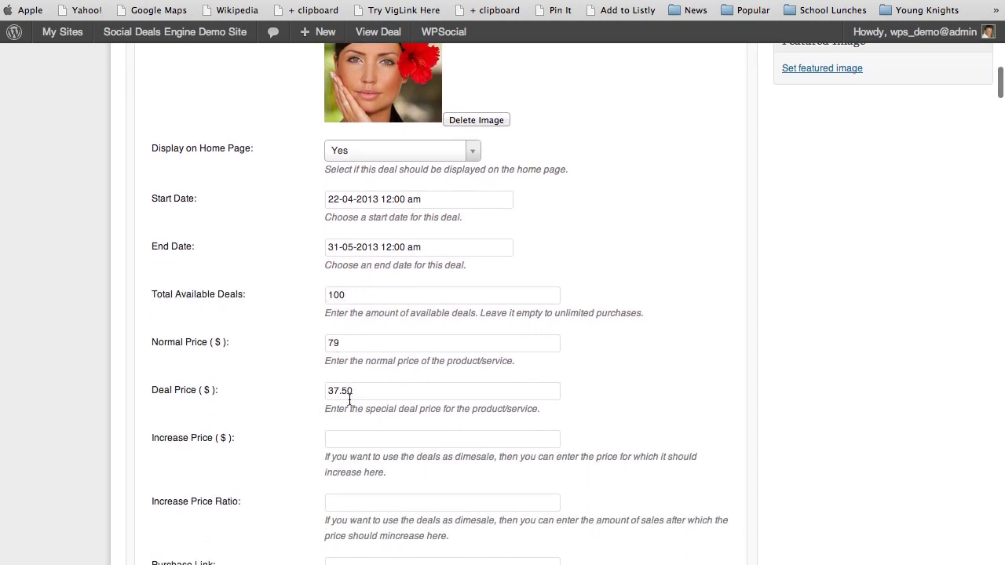
{"action": "scroll", "coordinate": [310, 433], "scroll_direction": "down", "scroll_amount": 3}
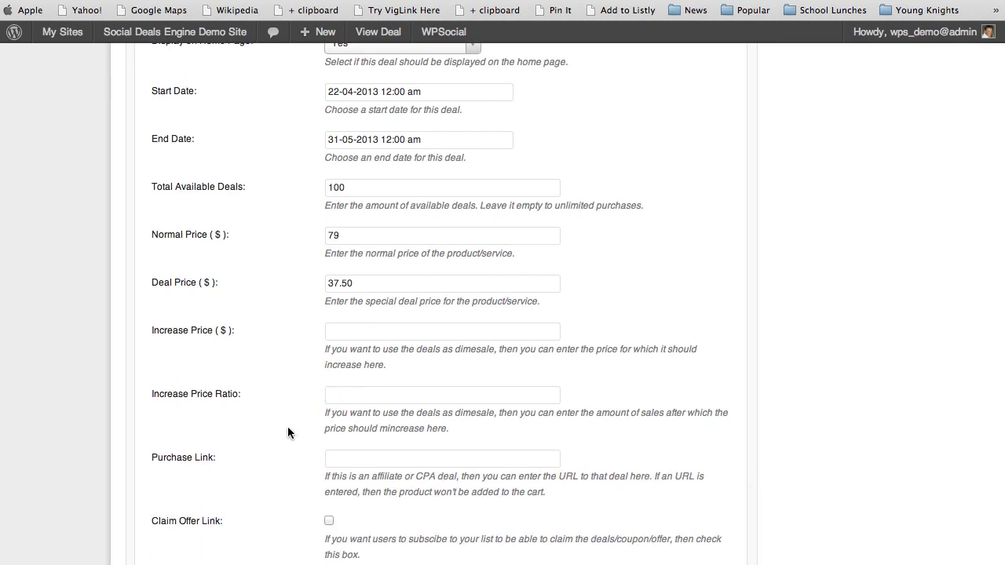
{"action": "scroll", "coordinate": [287, 428], "scroll_direction": "down", "scroll_amount": 6}
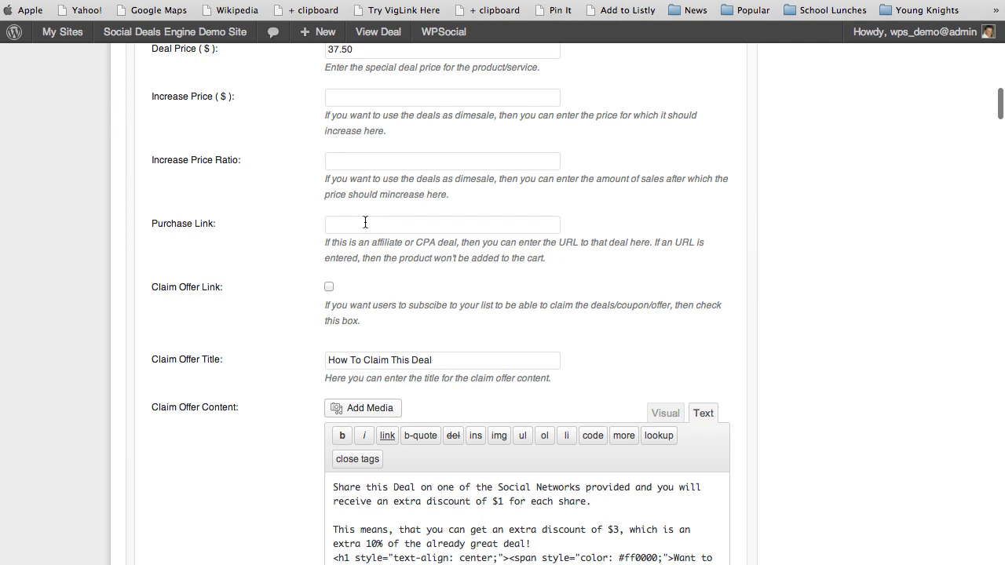
{"action": "left_click", "coordinate": [363, 223]}
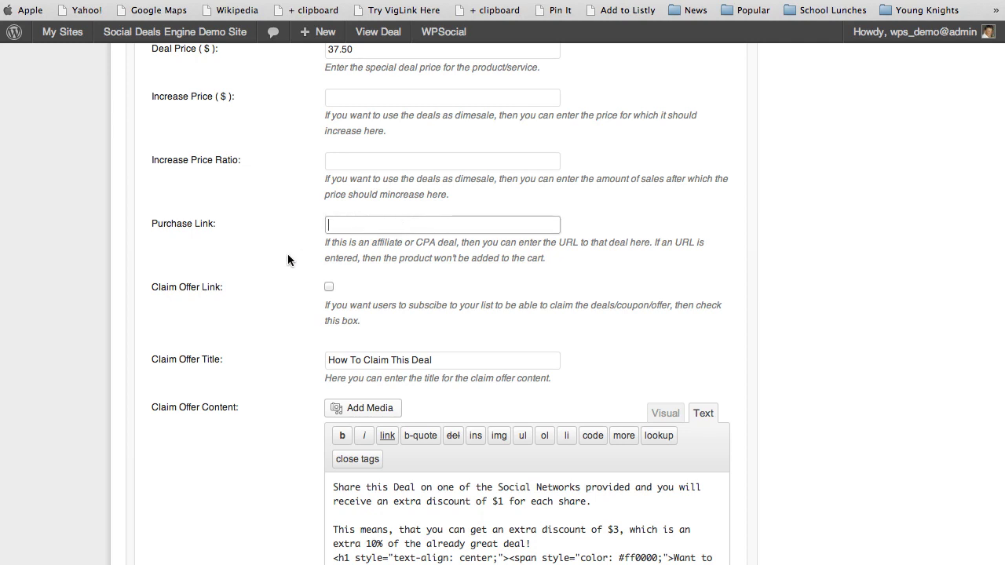
Review the Claim Offer Link option, title and content with the opt-in form code.
{"action": "scroll", "coordinate": [288, 256], "scroll_direction": "down", "scroll_amount": 3}
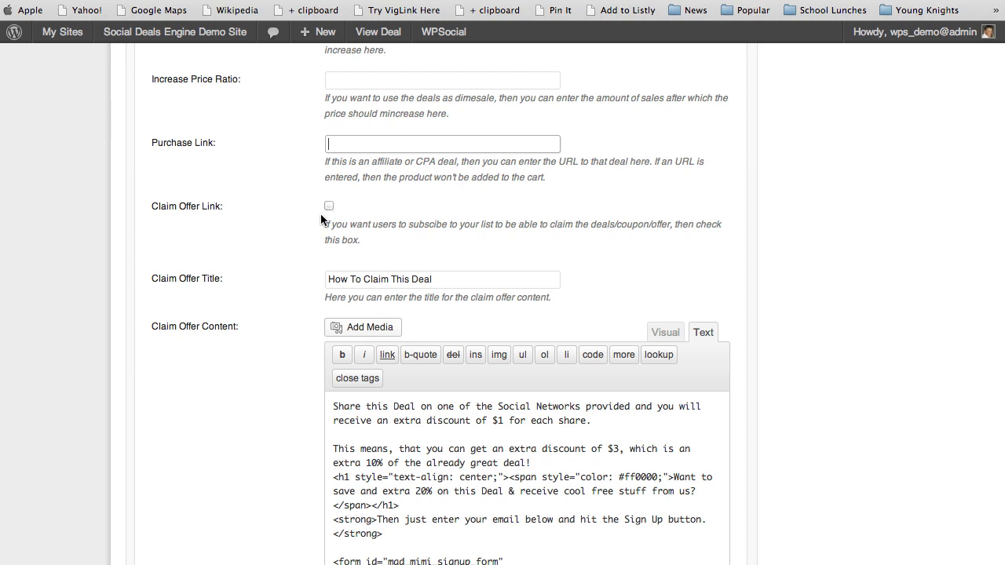
{"action": "scroll", "coordinate": [304, 247], "scroll_direction": "down", "scroll_amount": 1}
{"action": "scroll", "coordinate": [299, 286], "scroll_direction": "down", "scroll_amount": 5}
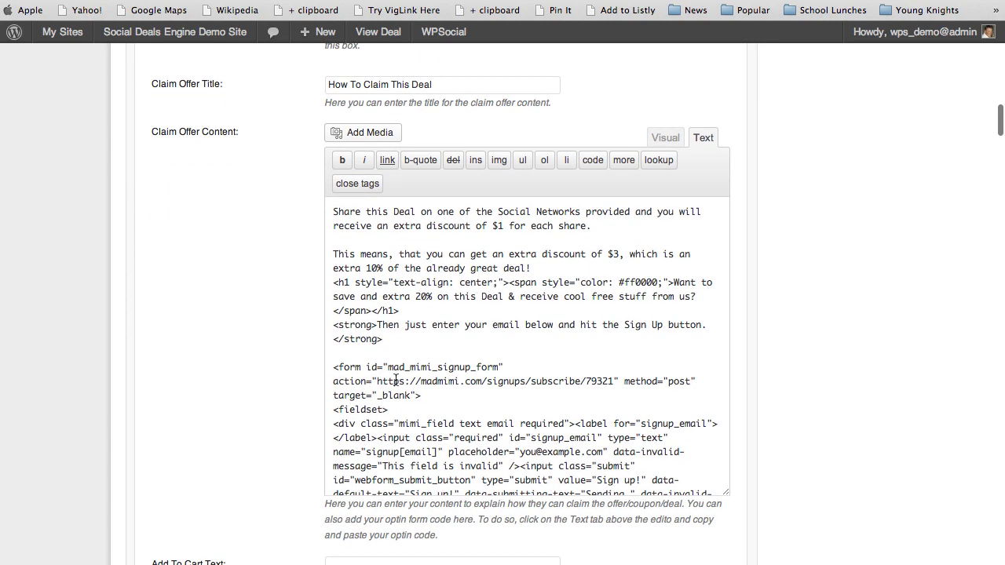
{"action": "scroll", "coordinate": [315, 320], "scroll_direction": "down", "scroll_amount": 5}
Look over the Add To Cart Text, the Available & Bought Box option, and the business title, logo and address.
{"action": "scroll", "coordinate": [315, 320], "scroll_direction": "down", "scroll_amount": 2}
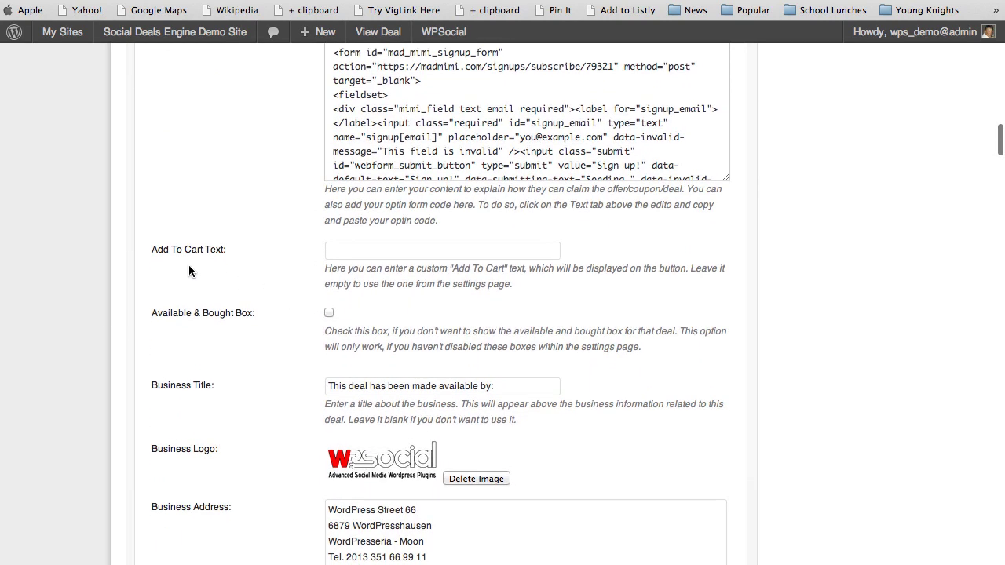
{"action": "left_click", "coordinate": [355, 251]}
{"action": "scroll", "coordinate": [297, 391], "scroll_direction": "down", "scroll_amount": 5}
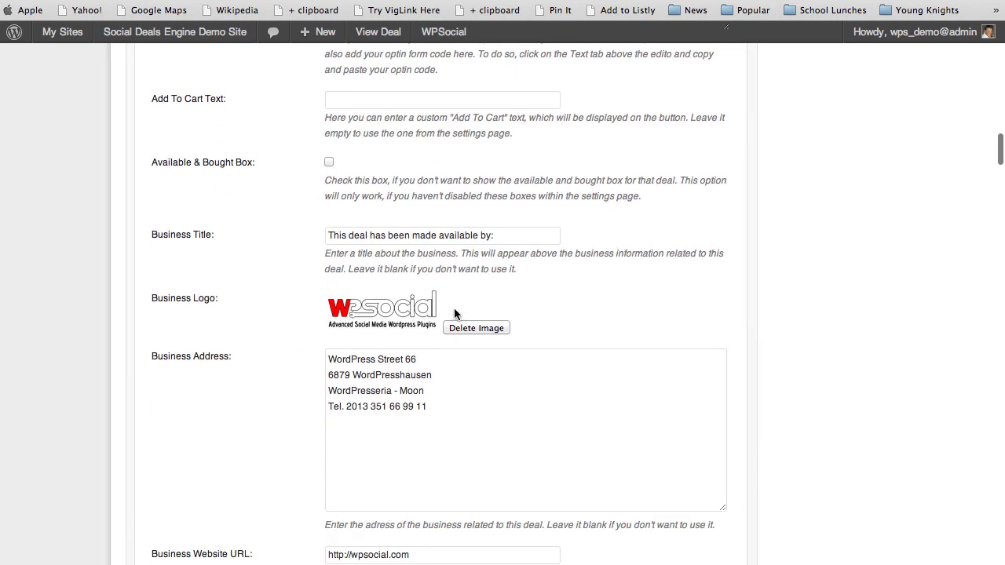
{"action": "scroll", "coordinate": [301, 394], "scroll_direction": "down", "scroll_amount": 7}
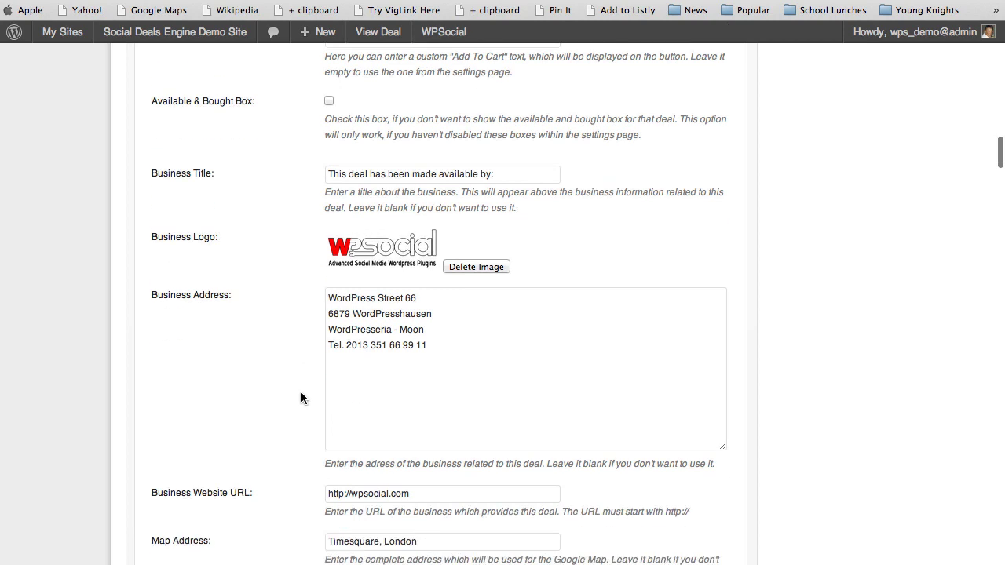
Examine the business website URL and the Google Map address, popup width and popup content settings.
{"action": "scroll", "coordinate": [313, 364], "scroll_direction": "down", "scroll_amount": 5}
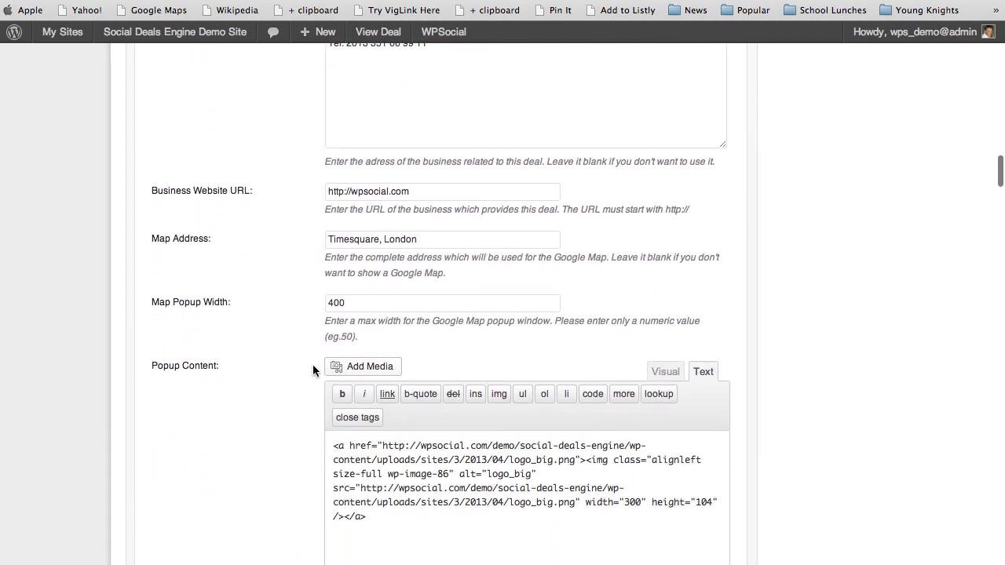
{"action": "scroll", "coordinate": [278, 416], "scroll_direction": "down", "scroll_amount": 2}
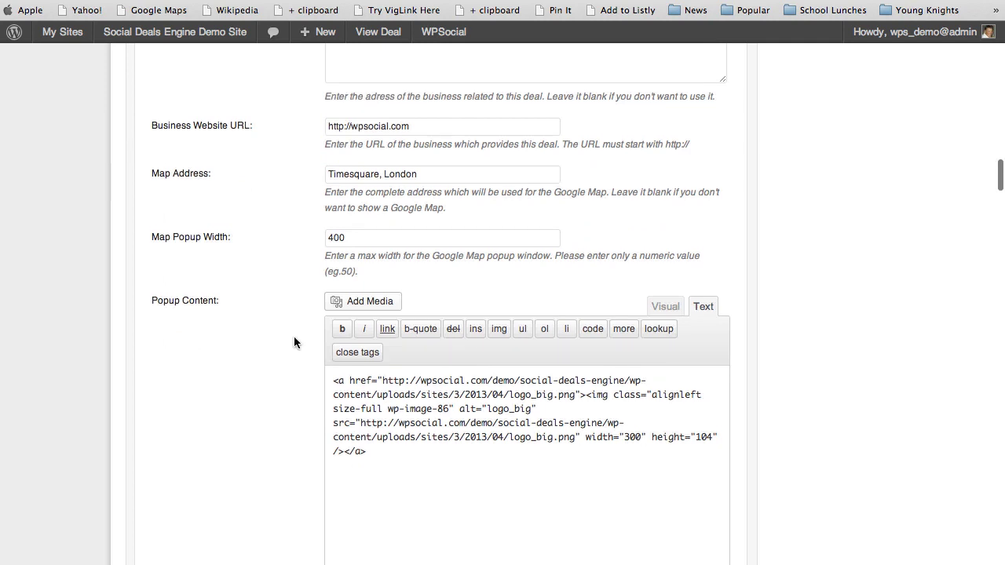
{"action": "scroll", "coordinate": [275, 350], "scroll_direction": "down", "scroll_amount": 1}
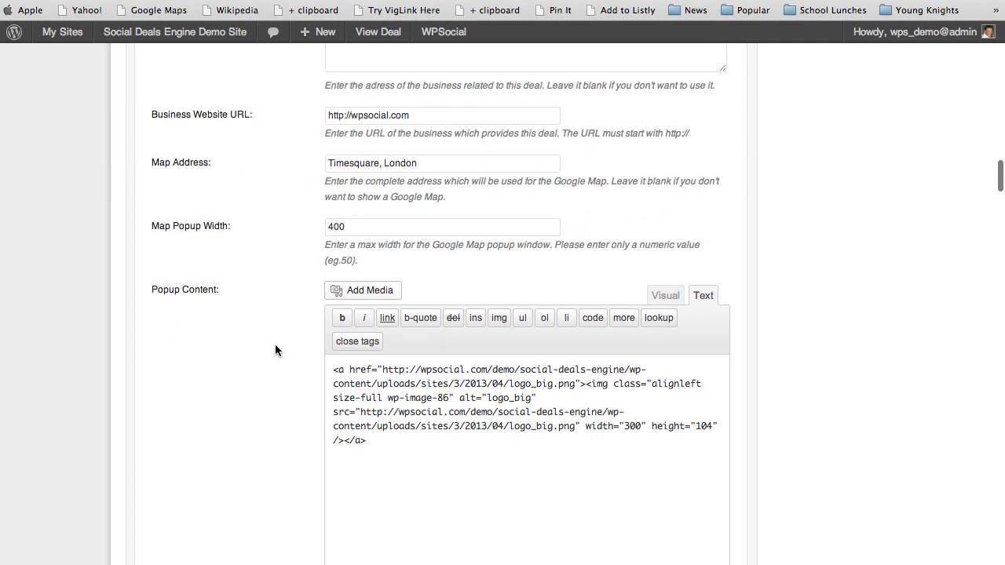
{"action": "scroll", "coordinate": [275, 346], "scroll_direction": "down", "scroll_amount": 10}
{"action": "scroll", "coordinate": [275, 351], "scroll_direction": "down", "scroll_amount": 4}
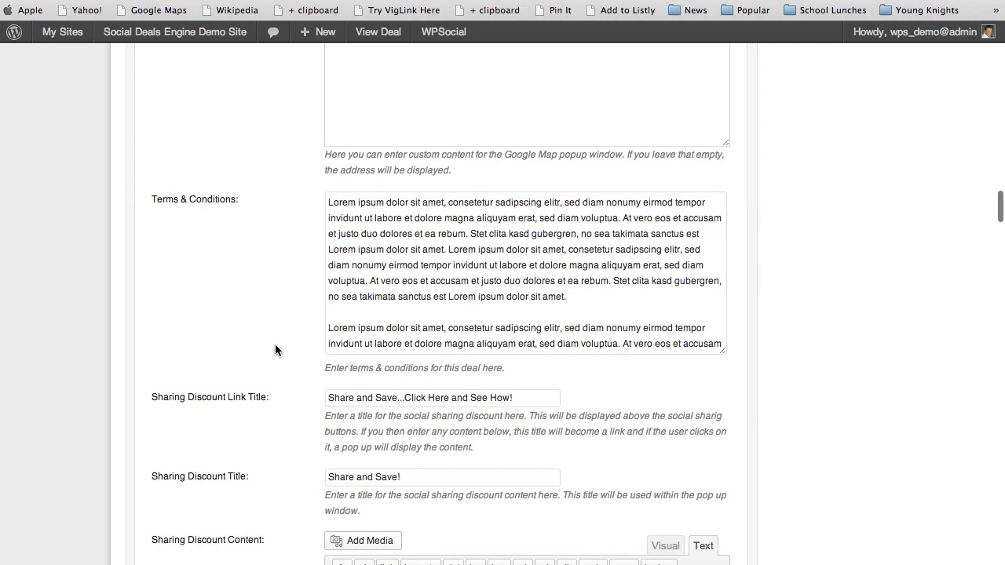
Review the Terms & Conditions and sharing discount titles, and show the Sharing Discount Content in visual mode.
{"action": "scroll", "coordinate": [275, 337], "scroll_direction": "down", "scroll_amount": 4}
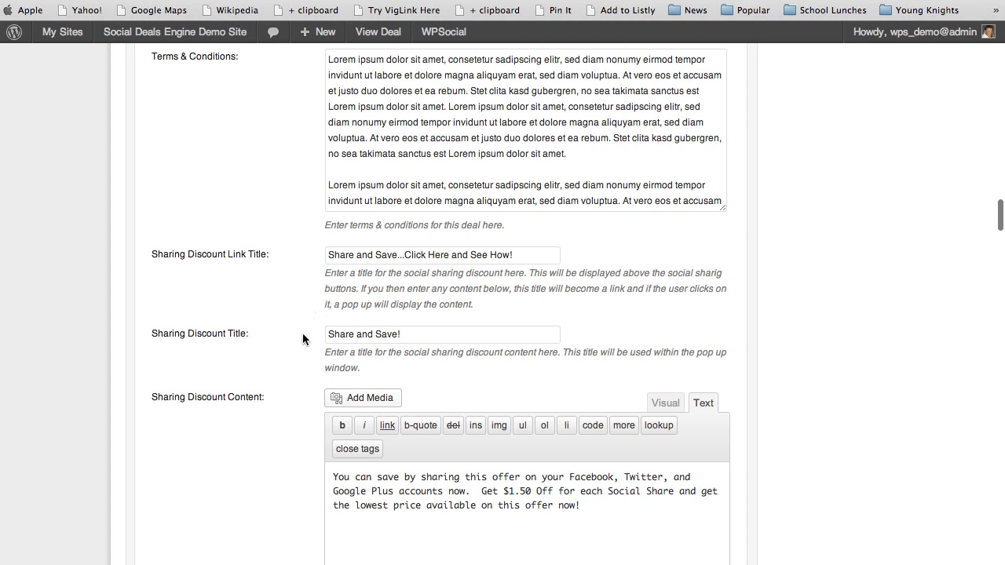
{"action": "scroll", "coordinate": [305, 339], "scroll_direction": "down", "scroll_amount": 3}
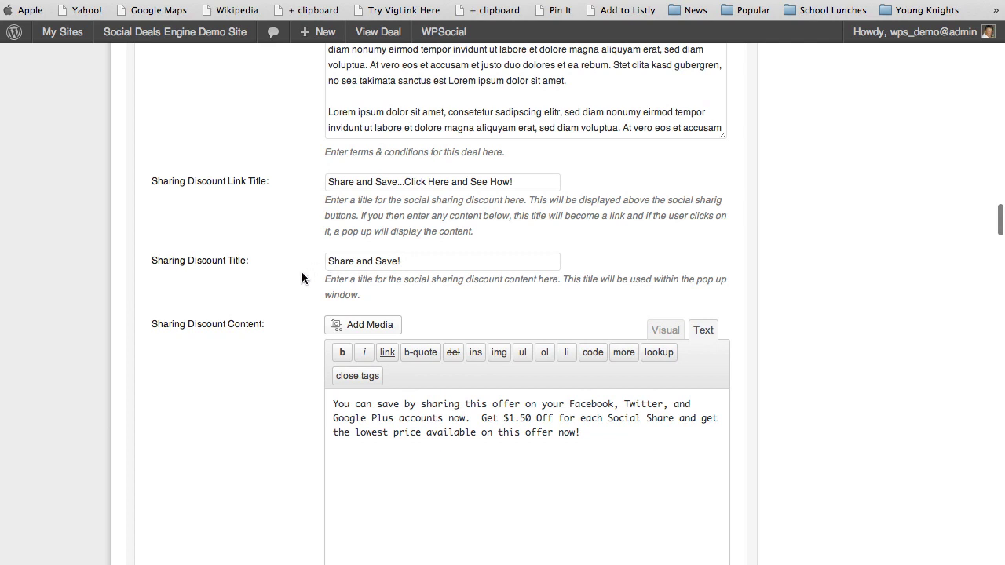
{"action": "scroll", "coordinate": [292, 328], "scroll_direction": "down", "scroll_amount": 4}
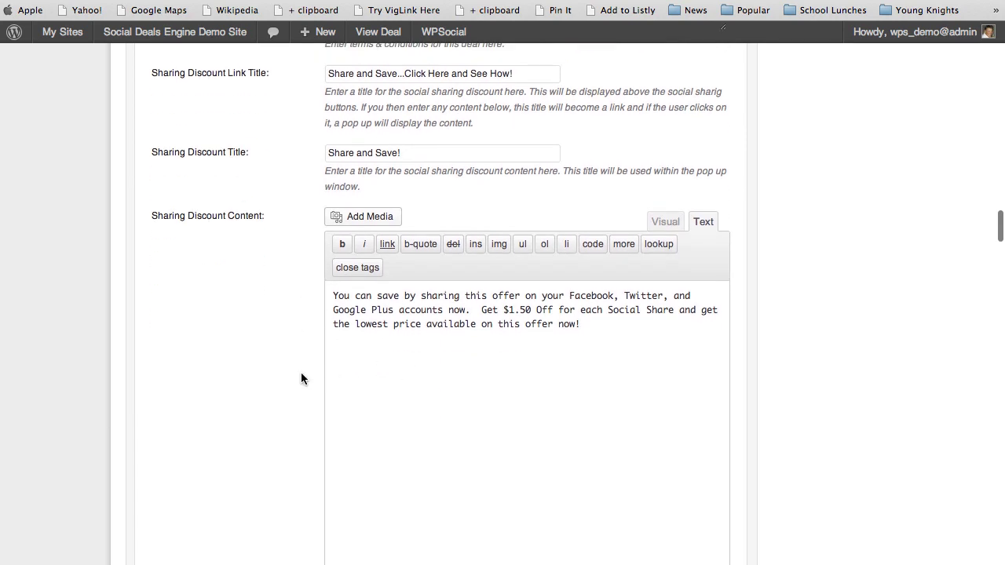
{"action": "left_click", "coordinate": [665, 223]}
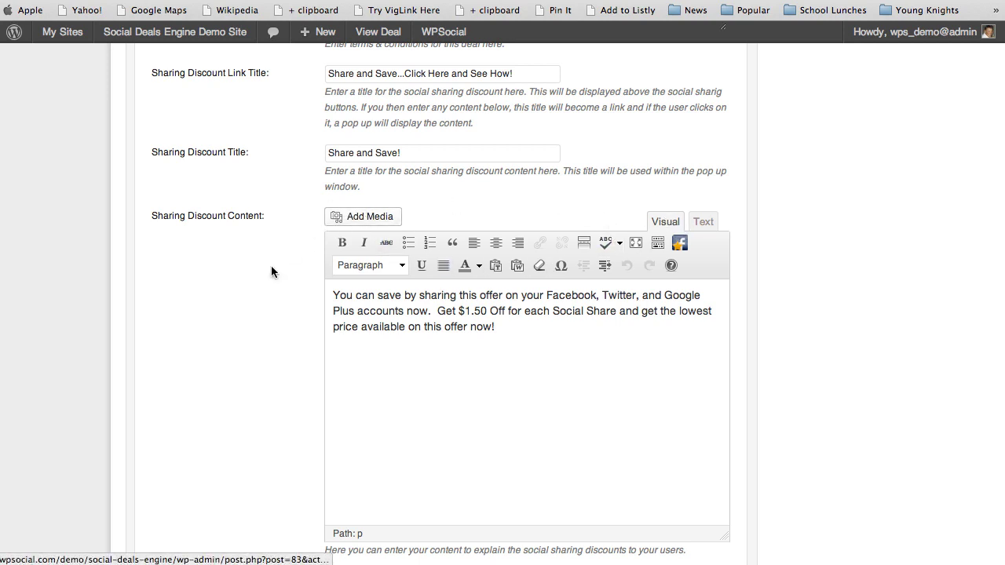
View the Facebook, Twitter and Google+ sharing discount amounts at the end of the deal's general settings.
{"action": "scroll", "coordinate": [269, 350], "scroll_direction": "down", "scroll_amount": 1}
{"action": "scroll", "coordinate": [269, 349], "scroll_direction": "down", "scroll_amount": 5}
{"action": "scroll", "coordinate": [285, 455], "scroll_direction": "down", "scroll_amount": 1}
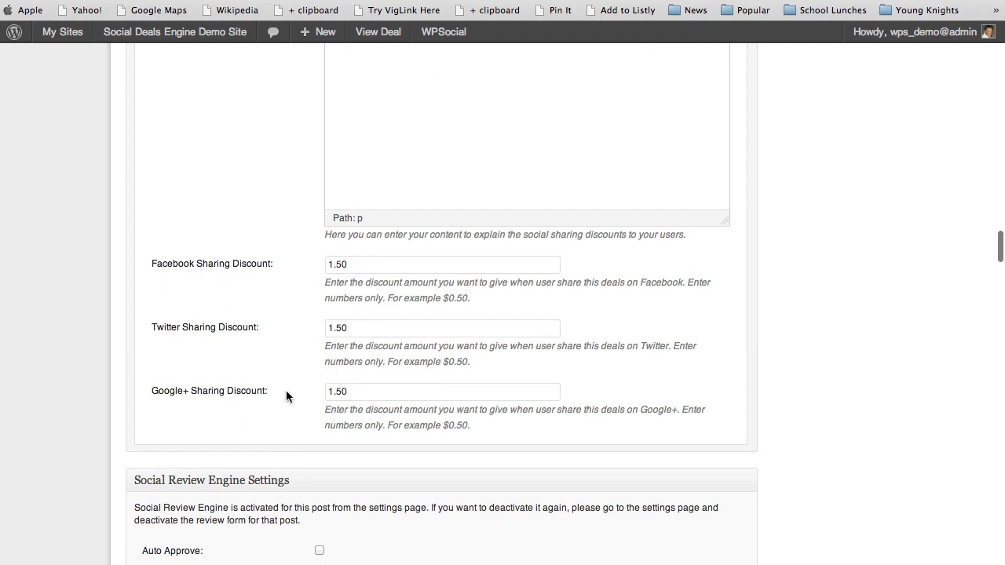
{"action": "scroll", "coordinate": [298, 361], "scroll_direction": "down", "scroll_amount": 3}
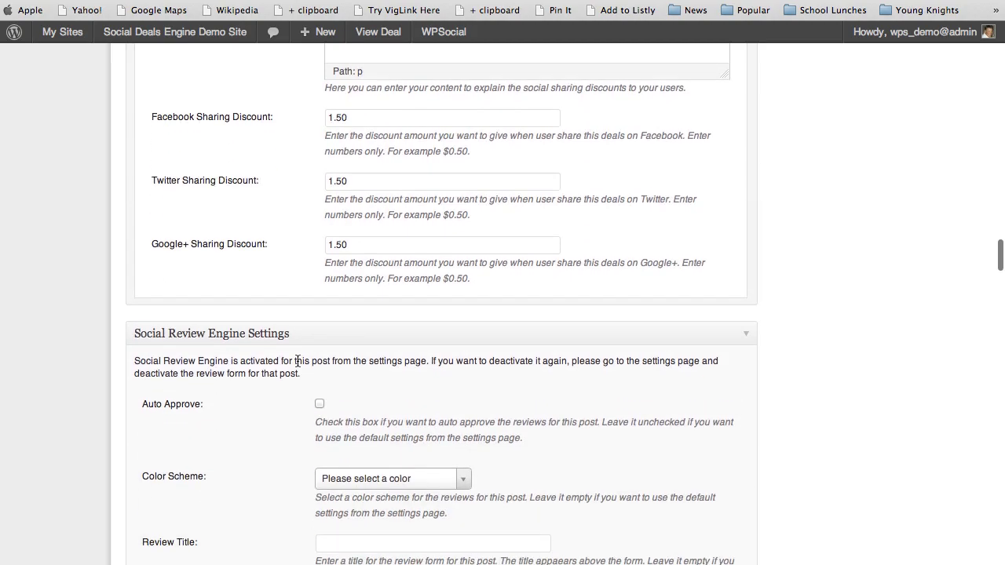
Add four more upload file rows in the deal's Uploads settings and look at the File Download Limit.
{"action": "scroll", "coordinate": [246, 442], "scroll_direction": "up", "scroll_amount": 10}
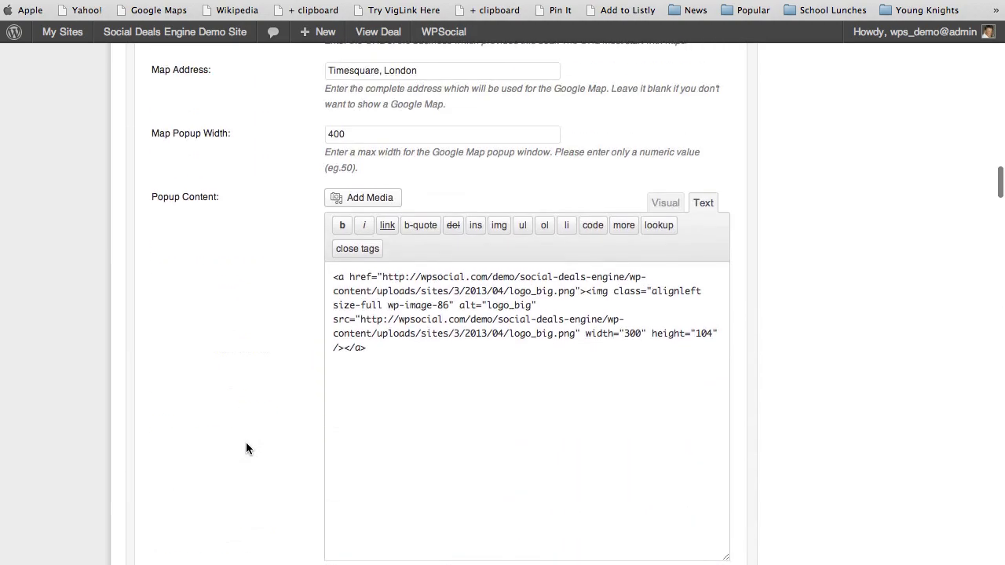
{"action": "scroll", "coordinate": [246, 448], "scroll_direction": "up", "scroll_amount": 15}
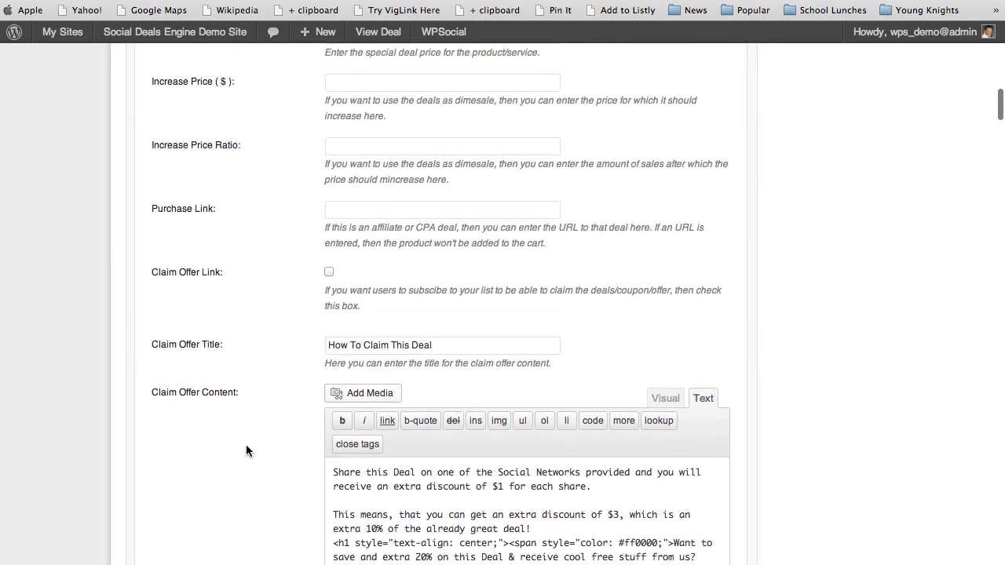
{"action": "scroll", "coordinate": [246, 450], "scroll_direction": "up", "scroll_amount": 5}
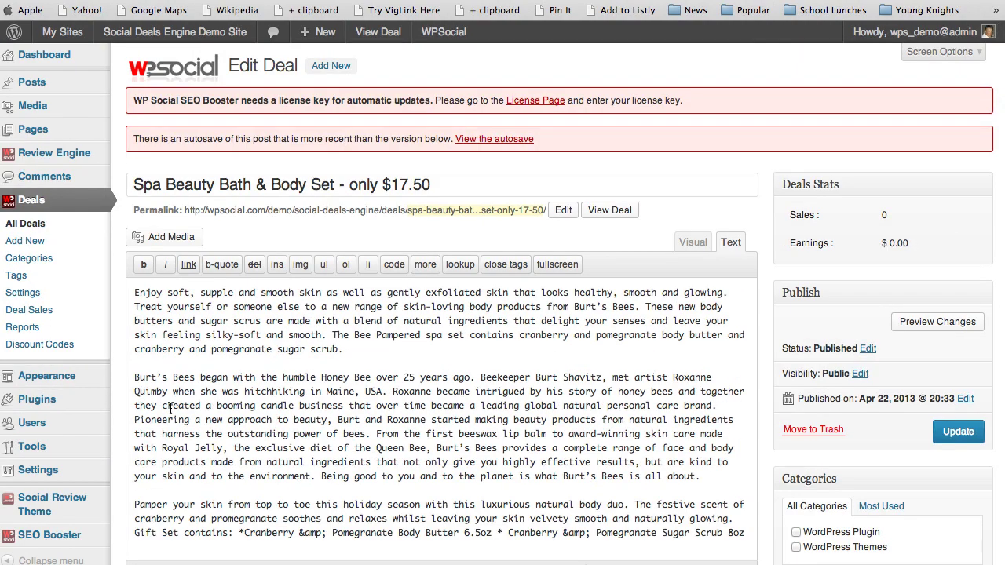
{"action": "scroll", "coordinate": [114, 444], "scroll_direction": "down", "scroll_amount": 6}
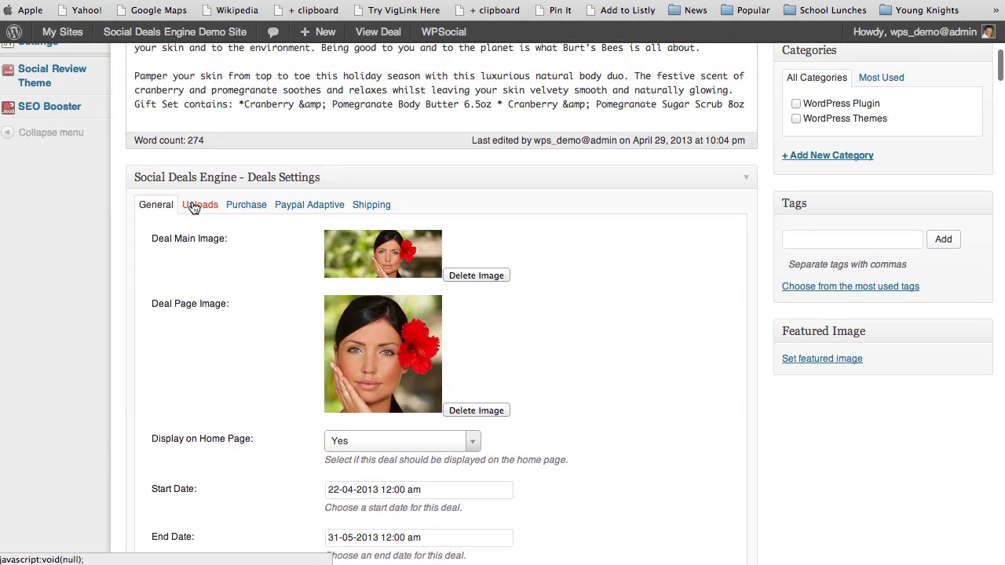
{"action": "left_click", "coordinate": [200, 208]}
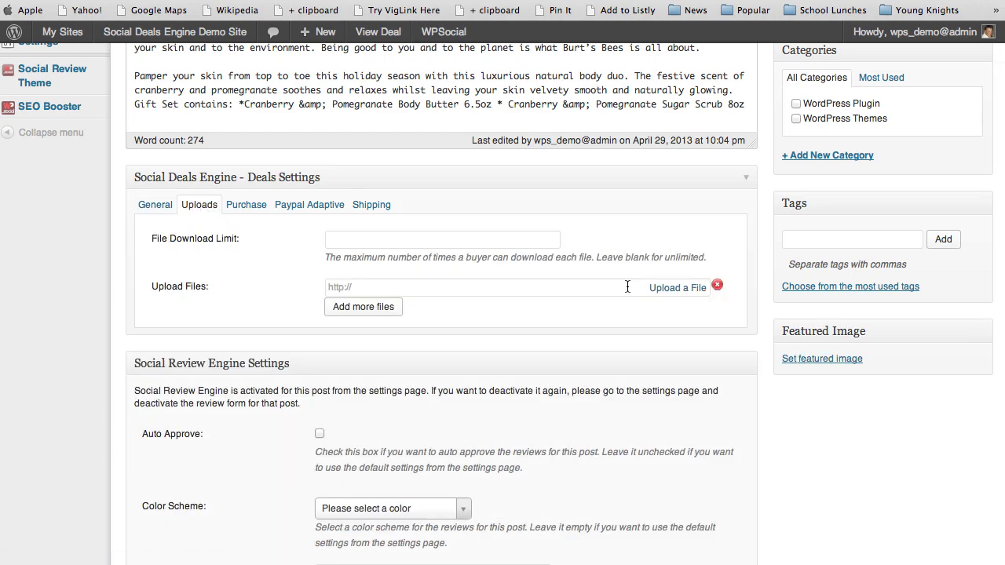
{"action": "left_click", "coordinate": [365, 313]}
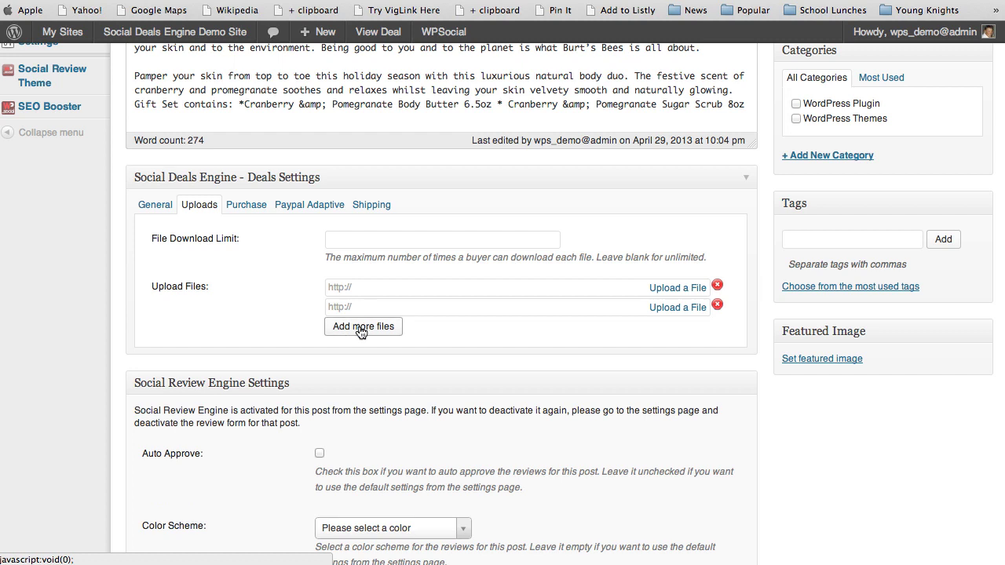
{"action": "left_click", "coordinate": [361, 330]}
{"action": "left_click", "coordinate": [360, 354]}
{"action": "left_click", "coordinate": [358, 366]}
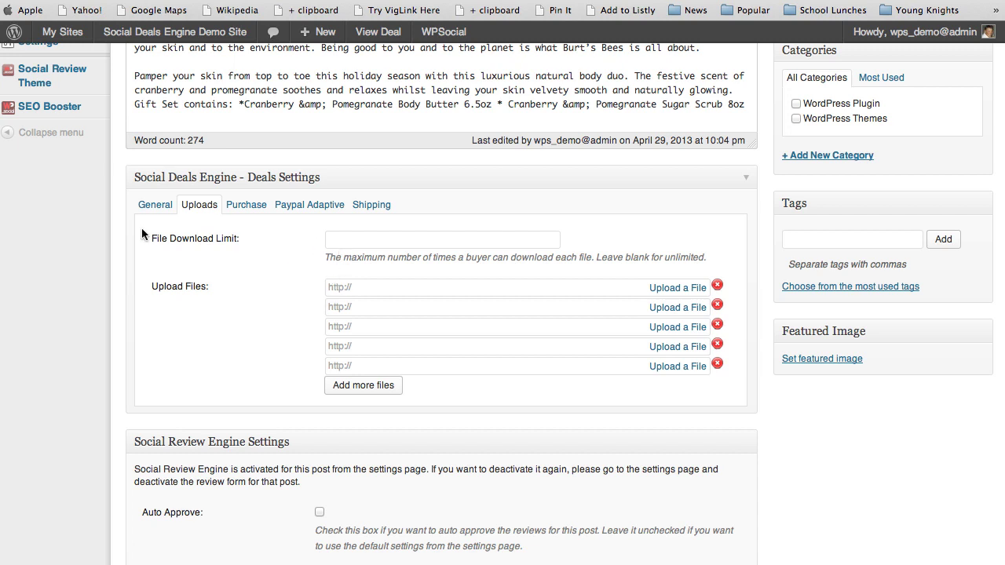
{"action": "left_click", "coordinate": [374, 241]}
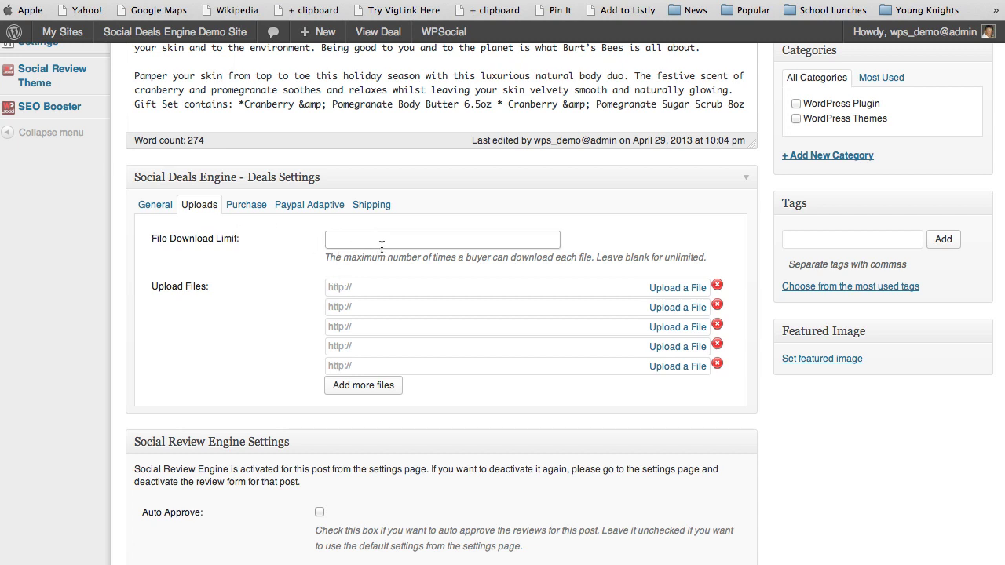
View the Purchase Notes field in the deal's Purchase settings.
{"action": "left_click", "coordinate": [245, 206]}
{"action": "left_click", "coordinate": [362, 304]}
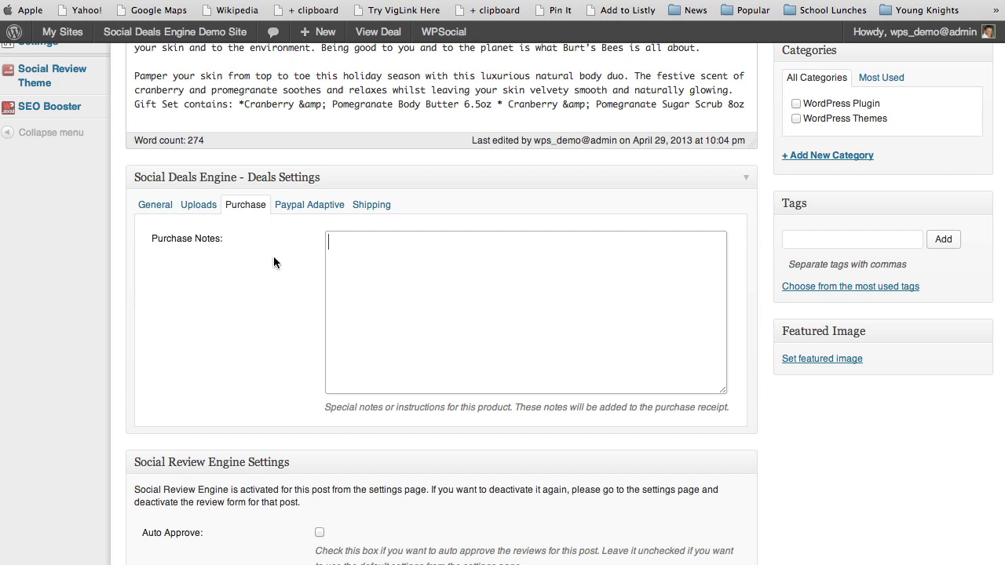
Examine the PayPal Adaptive enable option, receivers format and payment types, and open the deal's Shipping settings.
{"action": "left_click", "coordinate": [304, 206]}
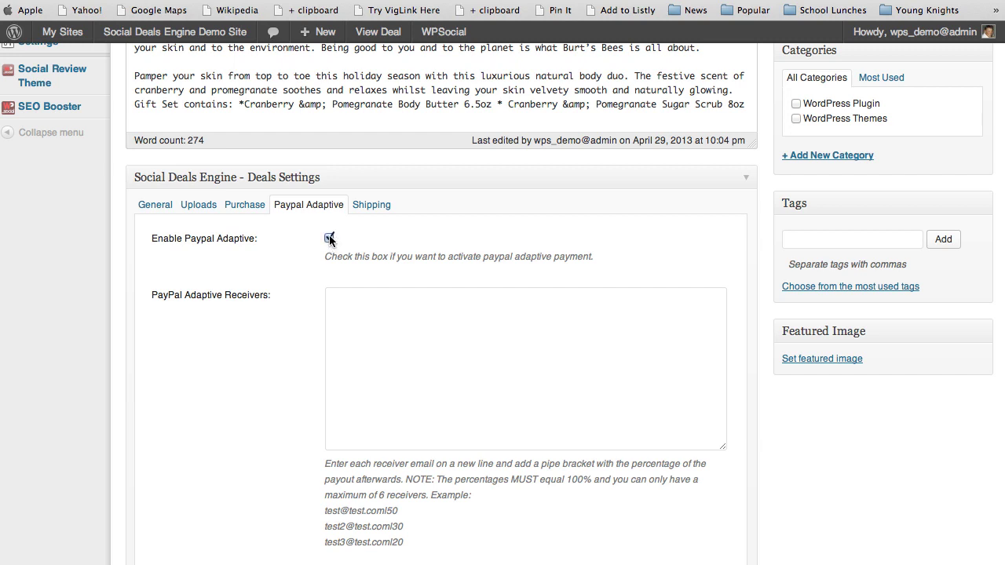
{"action": "left_click", "coordinate": [358, 331]}
{"action": "scroll", "coordinate": [275, 405], "scroll_direction": "down", "scroll_amount": 4}
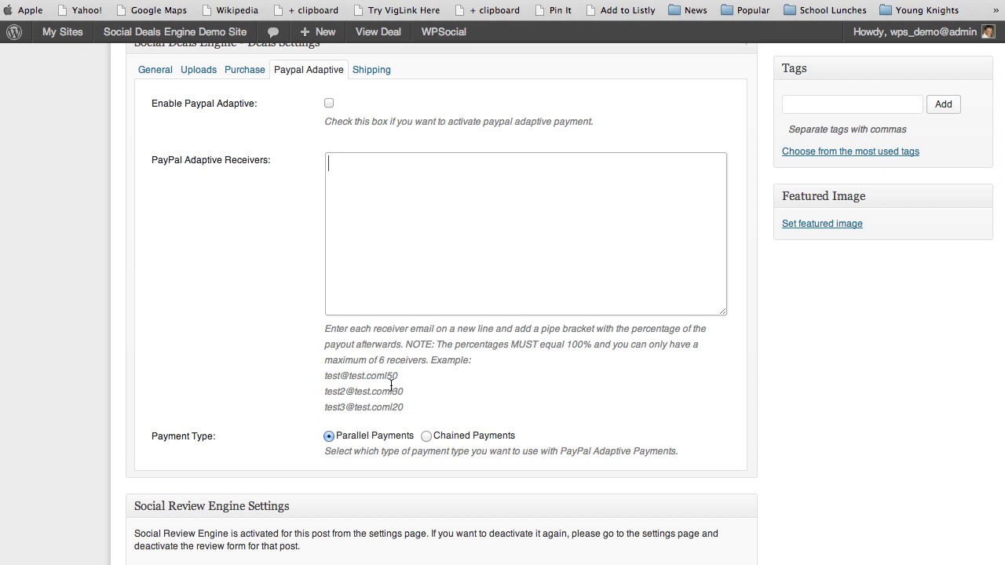
{"action": "left_click_drag", "start_coordinate": [397, 376], "coordinate": [328, 374]}
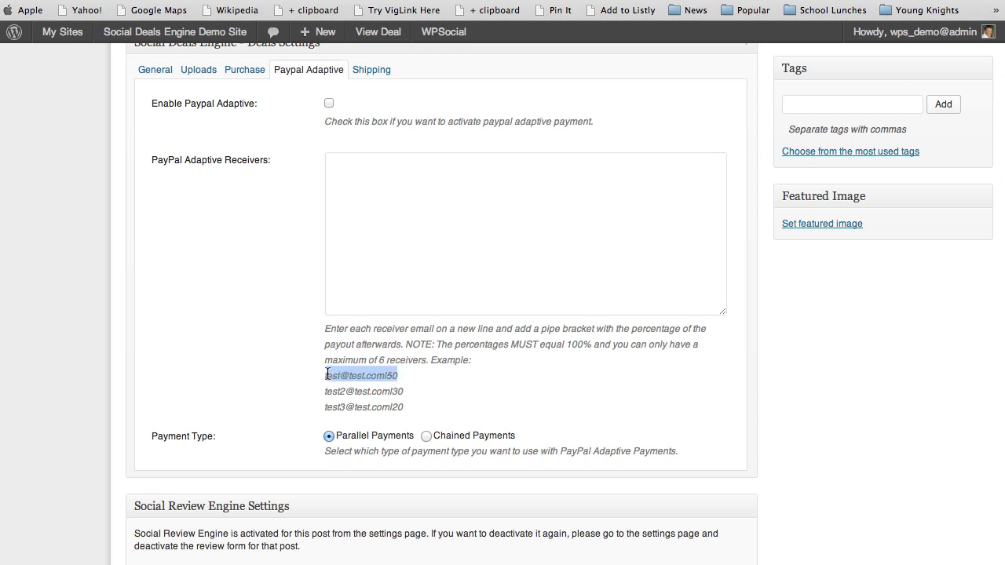
{"action": "left_click", "coordinate": [292, 354]}
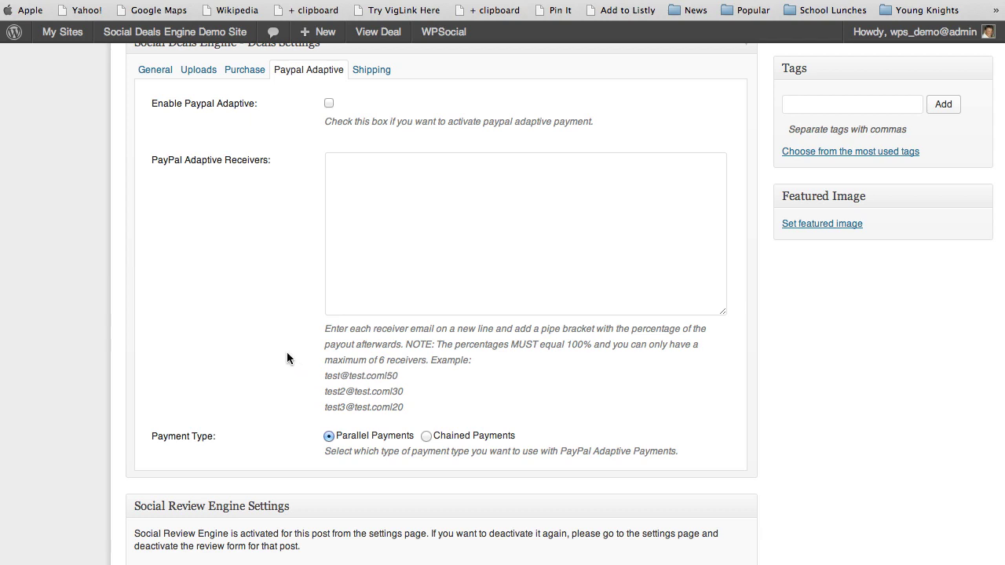
{"action": "scroll", "coordinate": [287, 352], "scroll_direction": "down", "scroll_amount": 1}
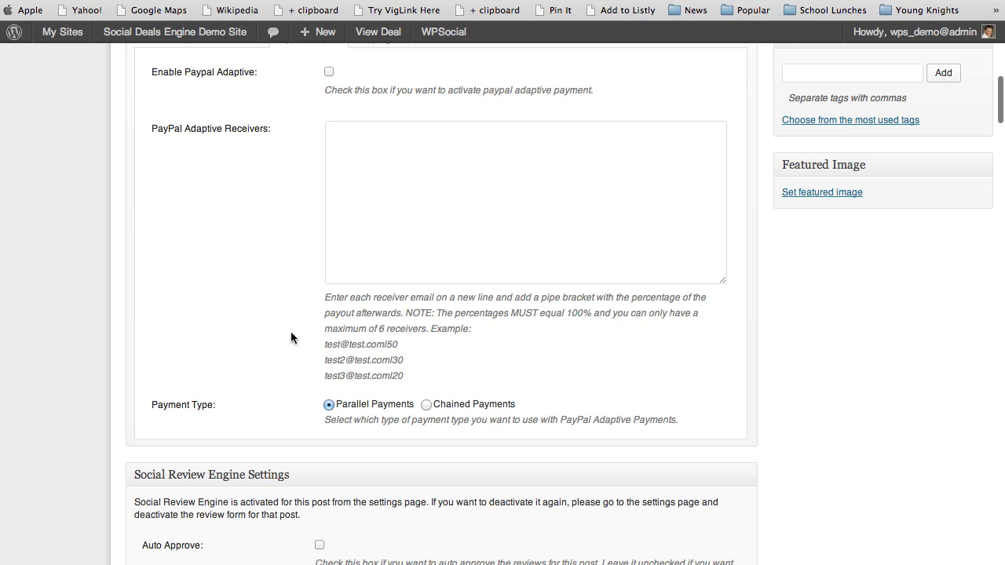
{"action": "scroll", "coordinate": [790, 322], "scroll_direction": "up", "scroll_amount": 3}
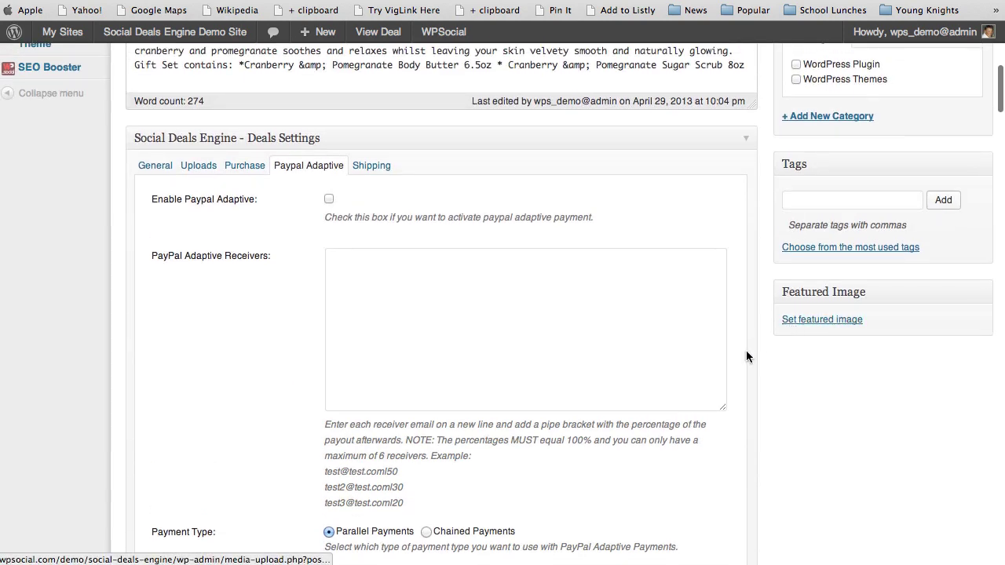
{"action": "left_click", "coordinate": [364, 166]}
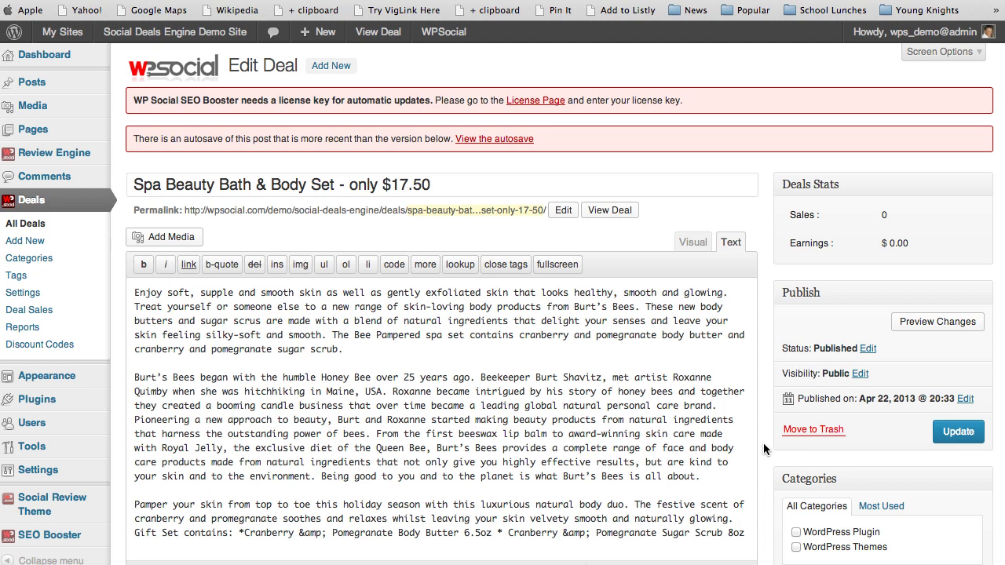
Open the site's installed plugins list and look through the WP Social Deals Engine plugin and its extensions.
{"action": "scroll", "coordinate": [761, 447], "scroll_direction": "down", "scroll_amount": 1}
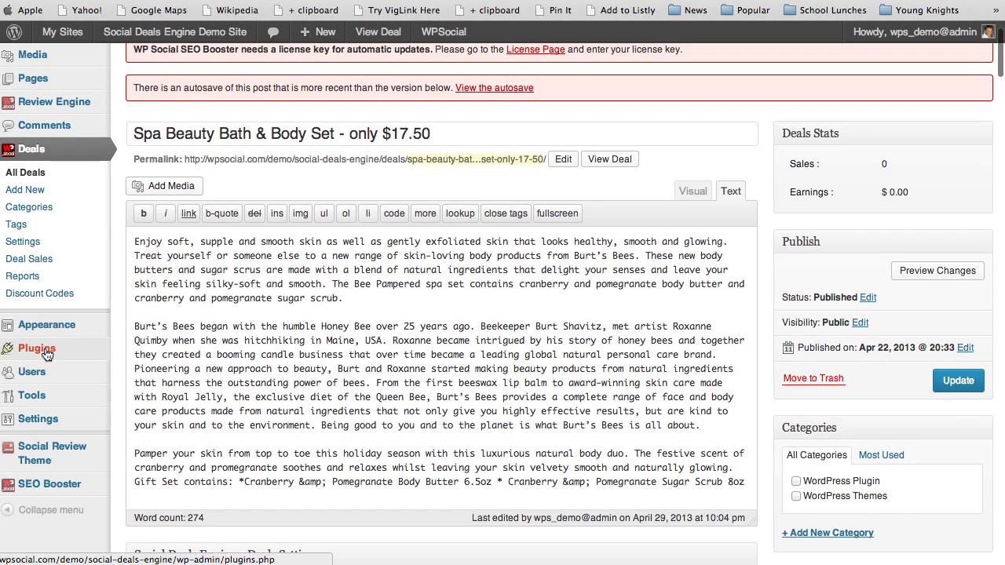
{"action": "left_click", "coordinate": [87, 355]}
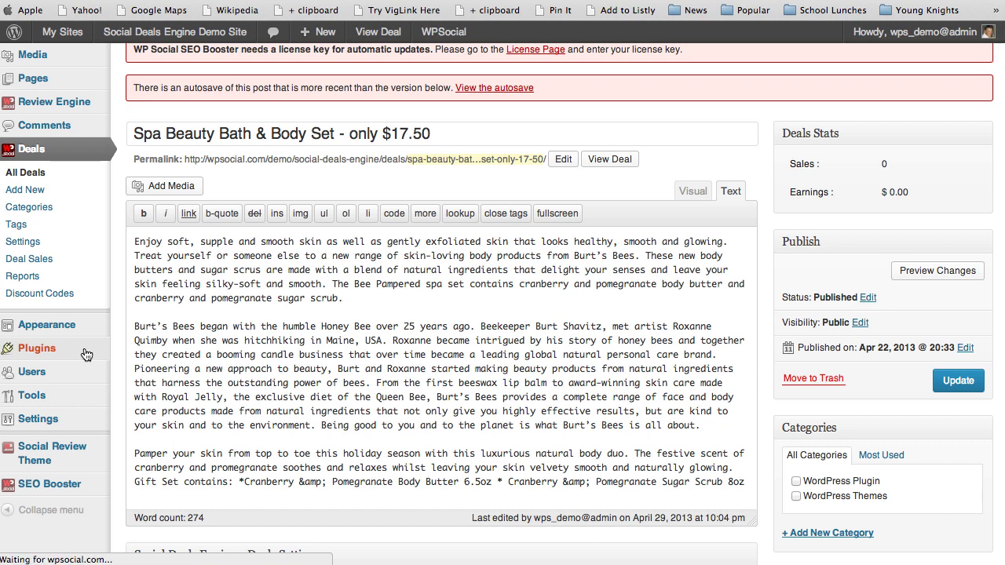
{"action": "scroll", "coordinate": [113, 393], "scroll_direction": "down", "scroll_amount": 3}
{"action": "scroll", "coordinate": [113, 393], "scroll_direction": "down", "scroll_amount": 7}
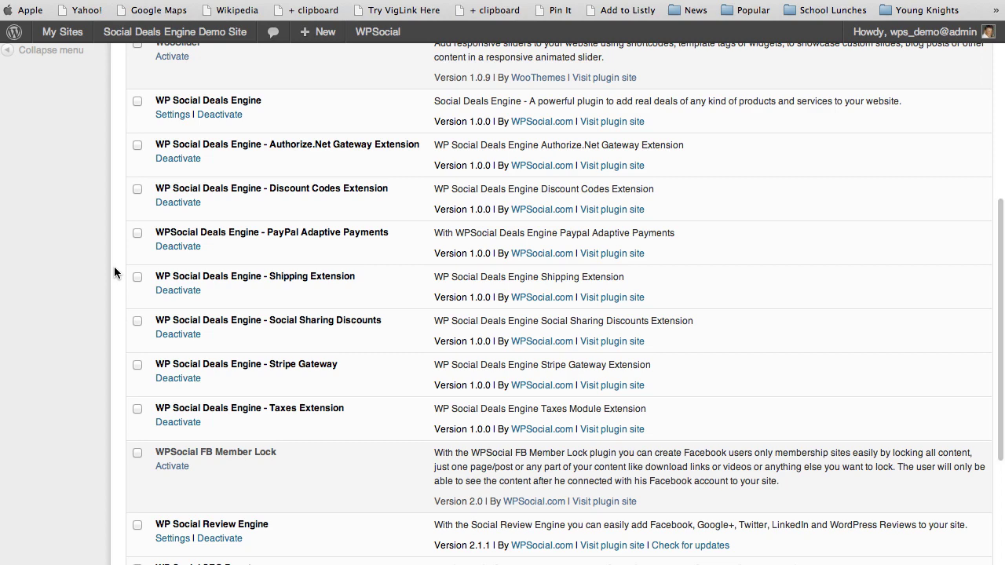
{"action": "scroll", "coordinate": [114, 267], "scroll_direction": "up", "scroll_amount": 1}
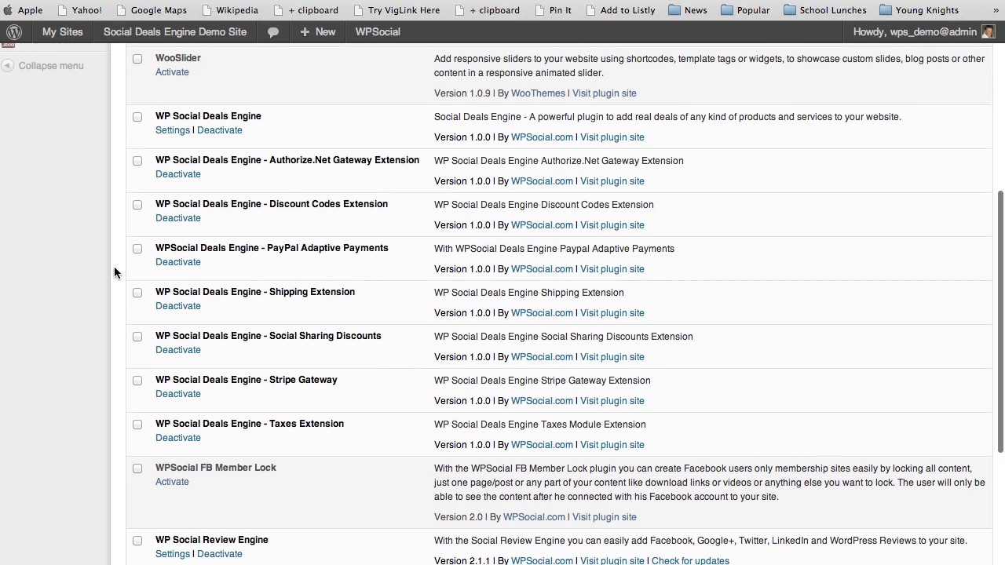